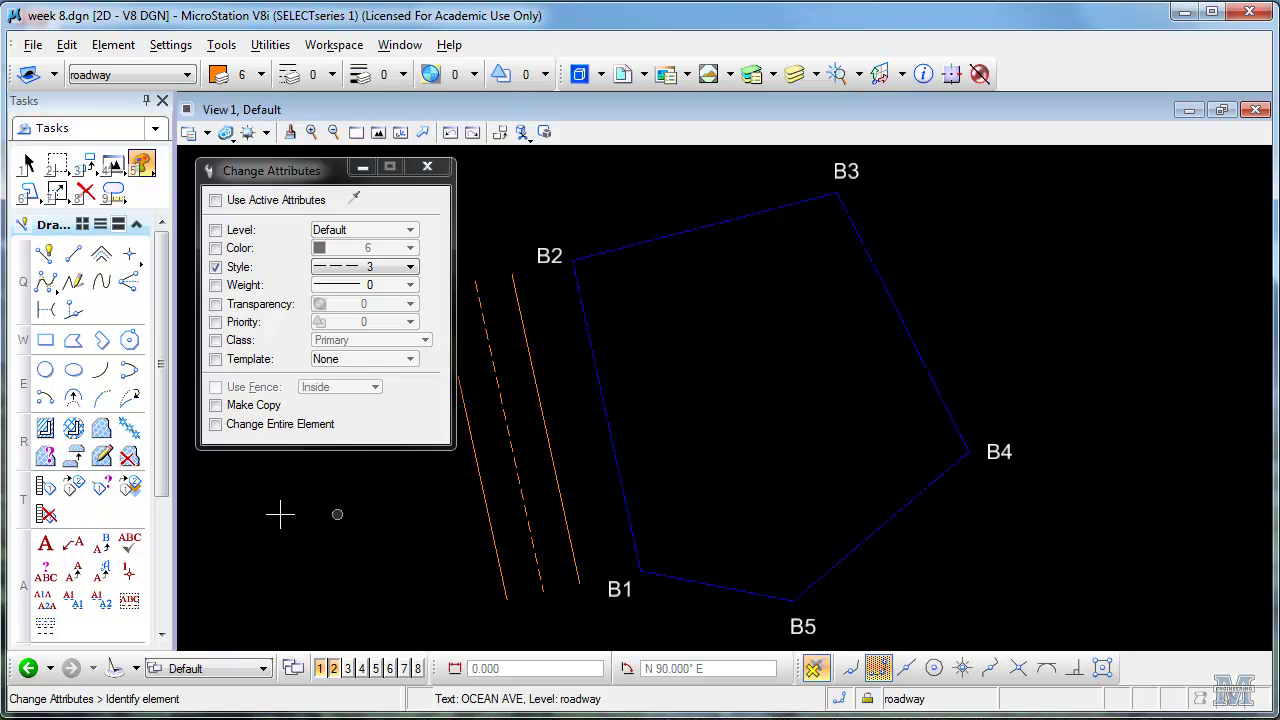
Step: Place the text 'OCEAN AVE' over the road lines
left_click(45, 543)
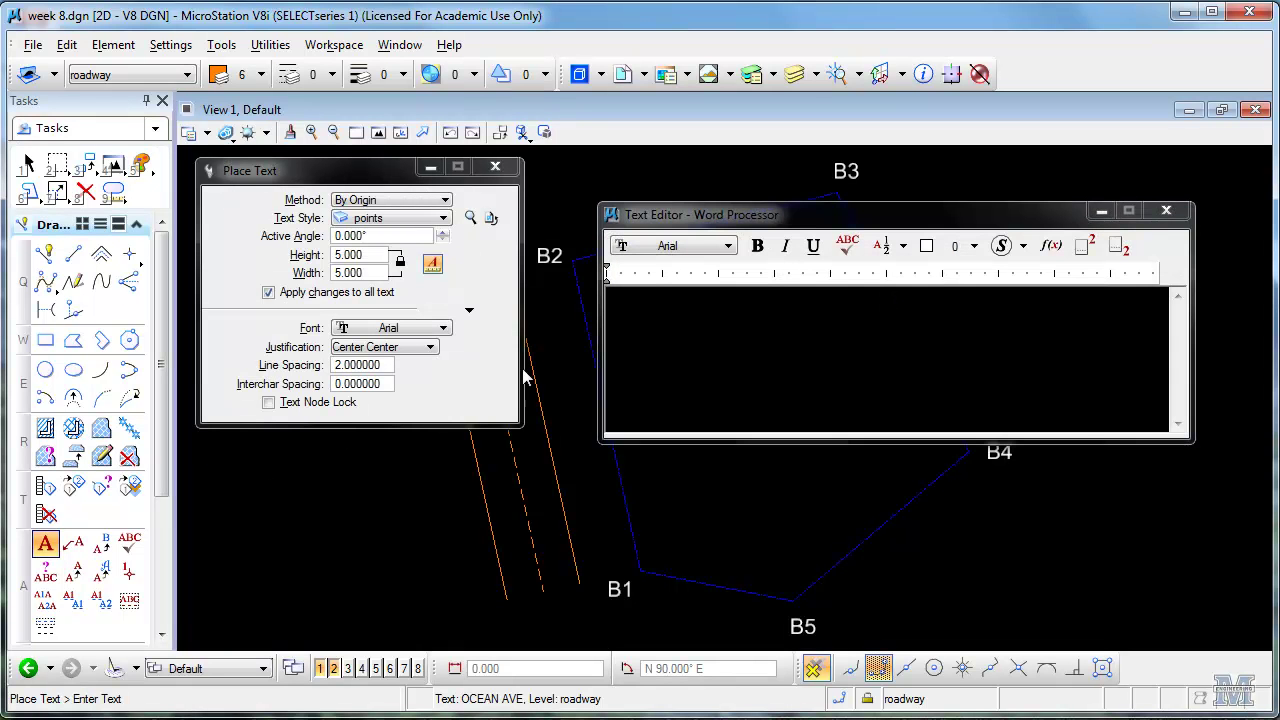
type("OCEAN AVE")
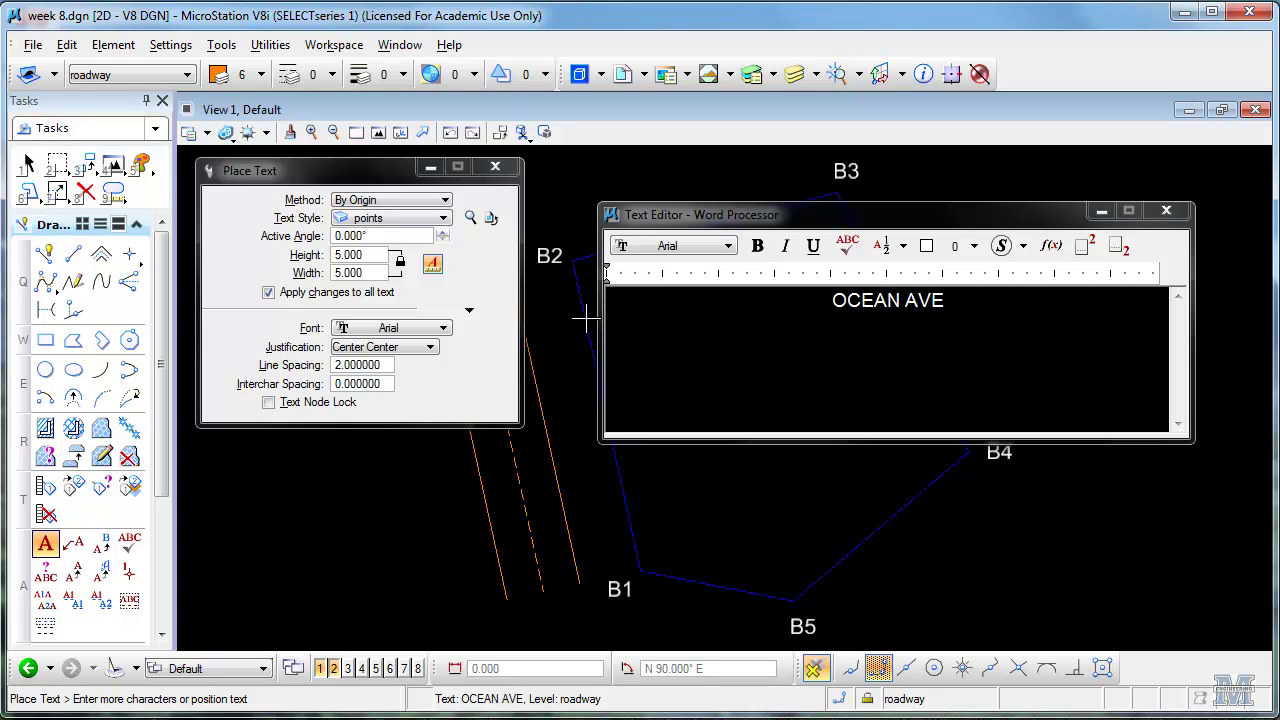
left_click(510, 437)
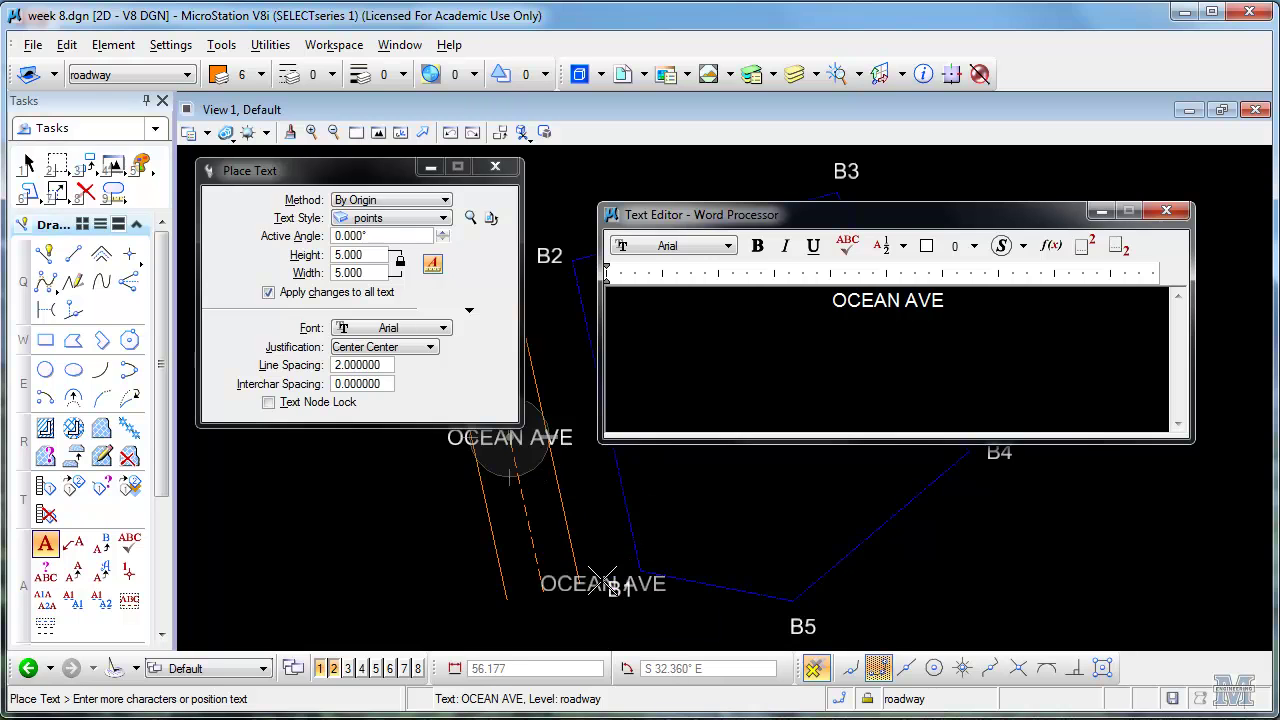
scroll(603, 584, "up", 3)
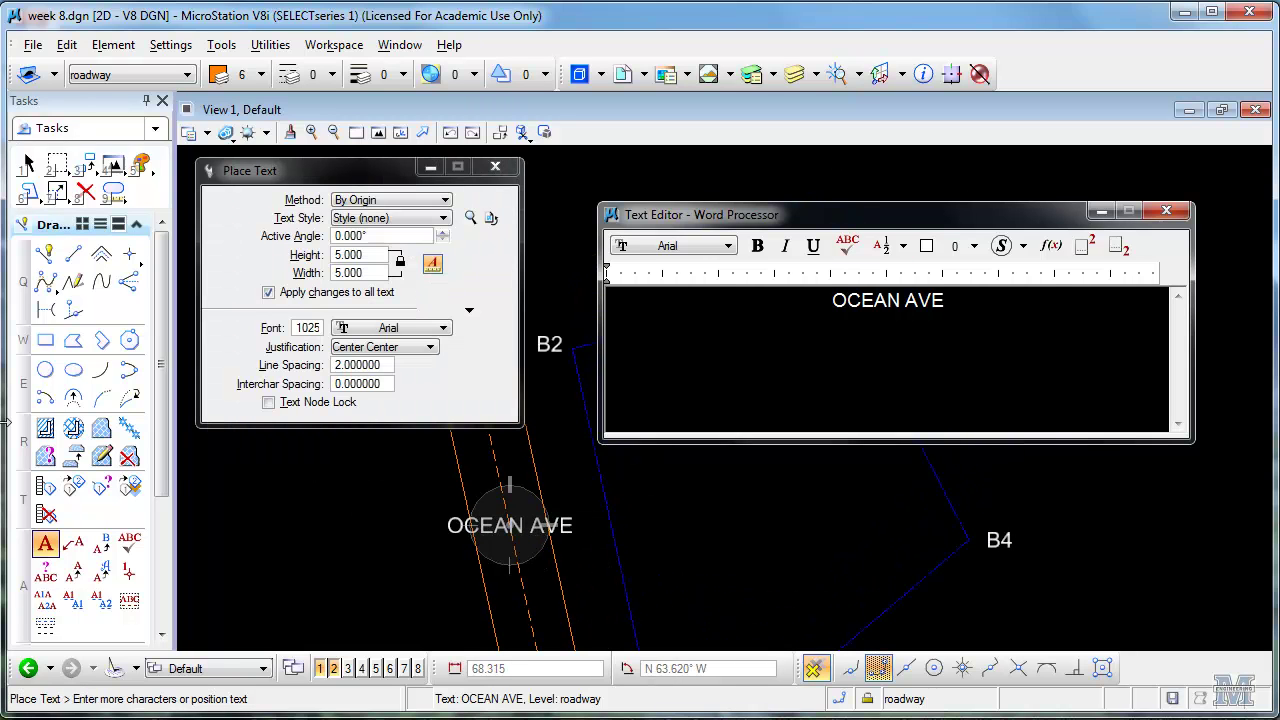
Step: Rotate the OCEAN AVE text about its centre with Rotate (2 Points) to follow the road centreline
left_click(86, 165)
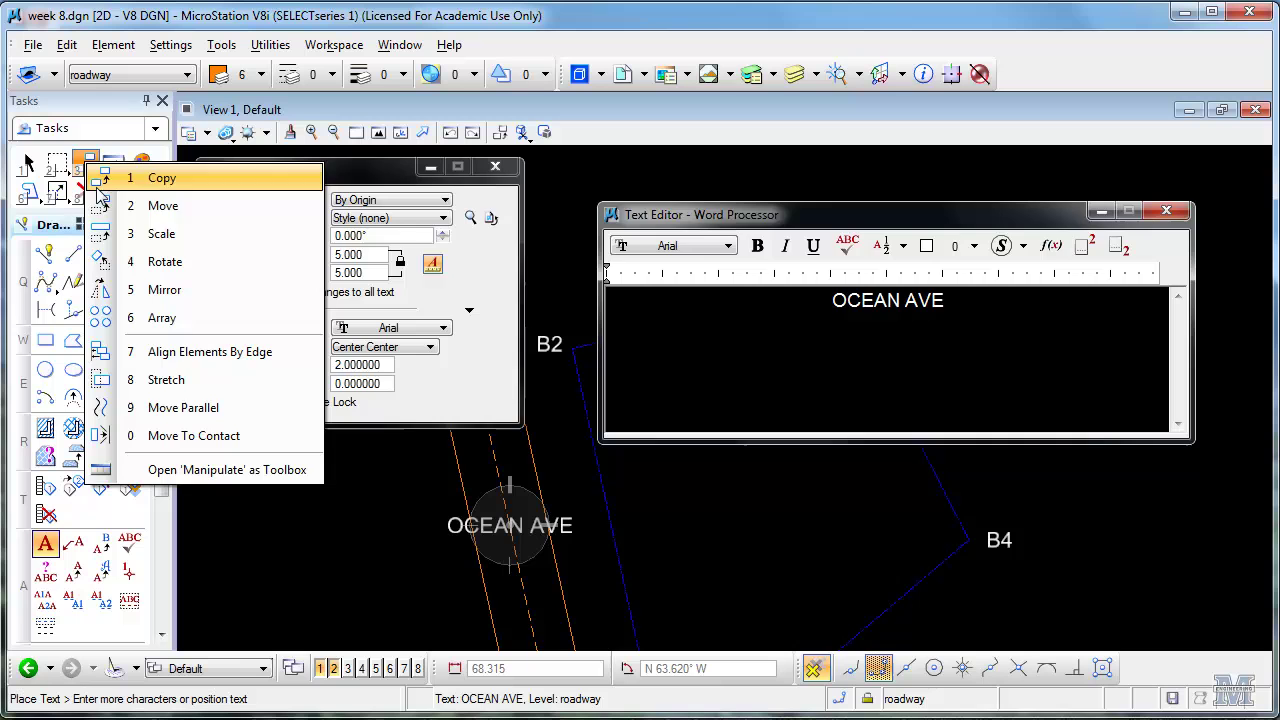
left_click(135, 262)
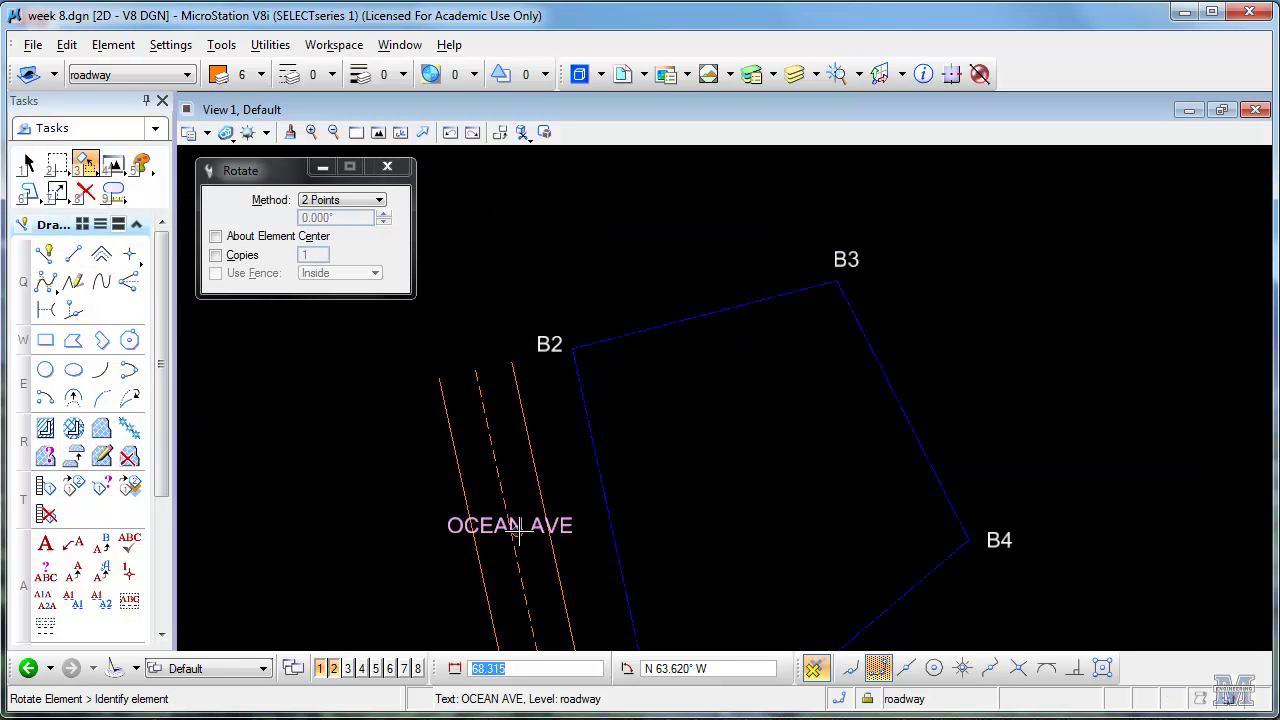
left_click(519, 530)
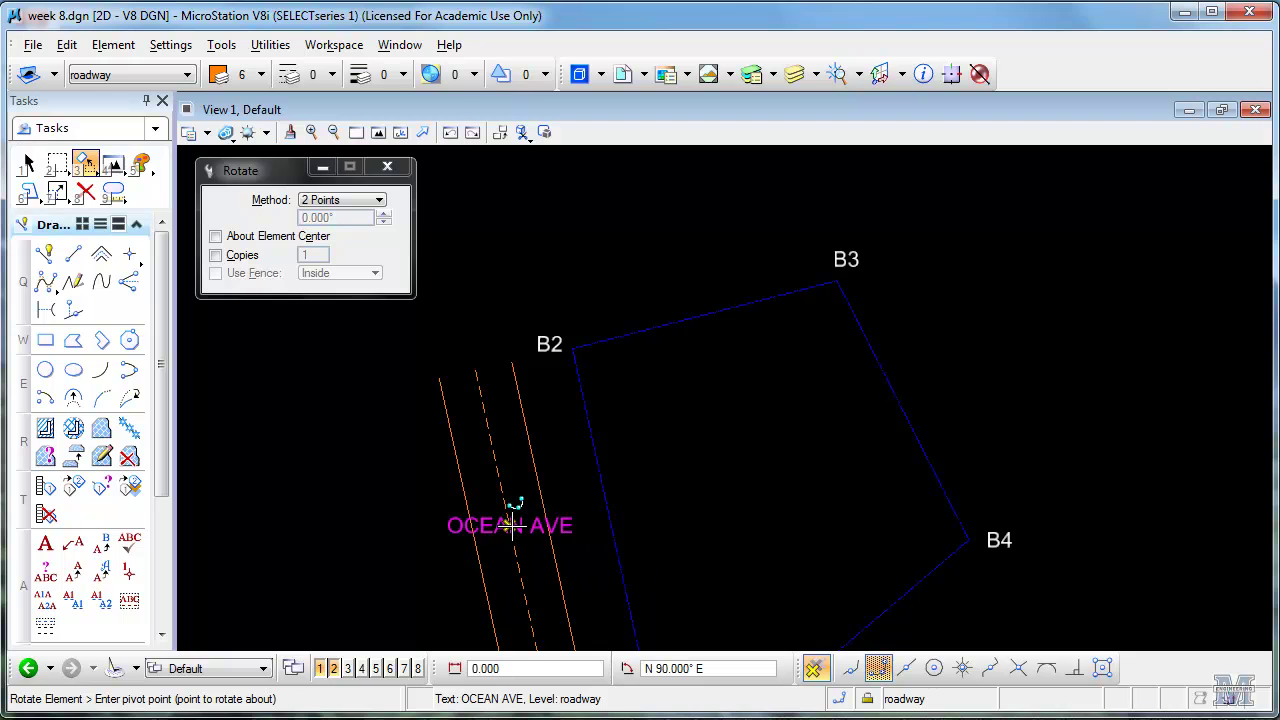
left_click(511, 525)
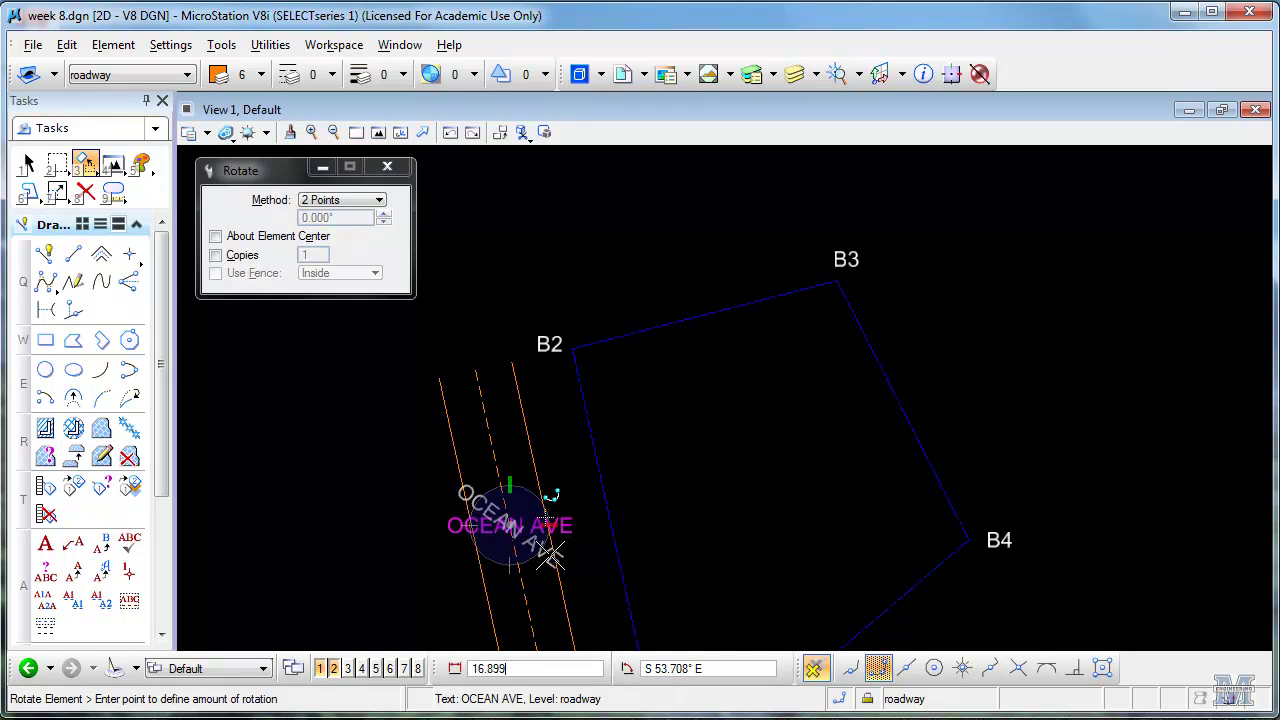
left_click(377, 200)
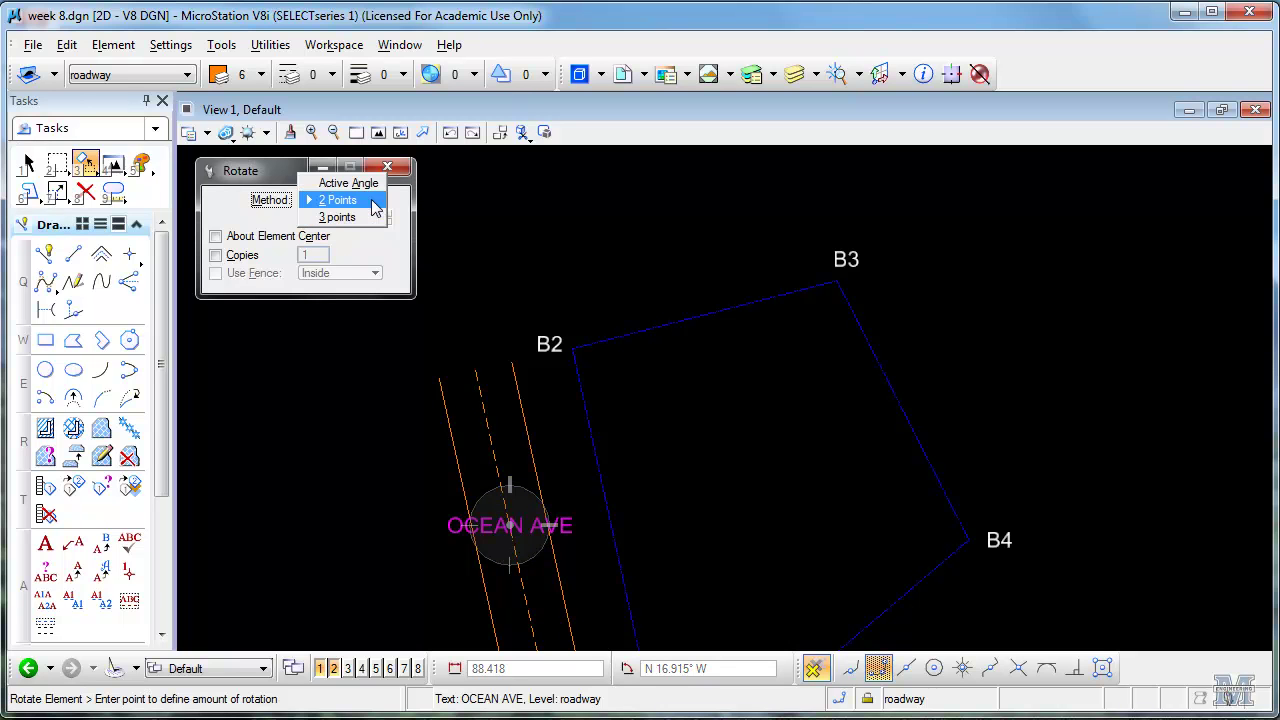
left_click(365, 200)
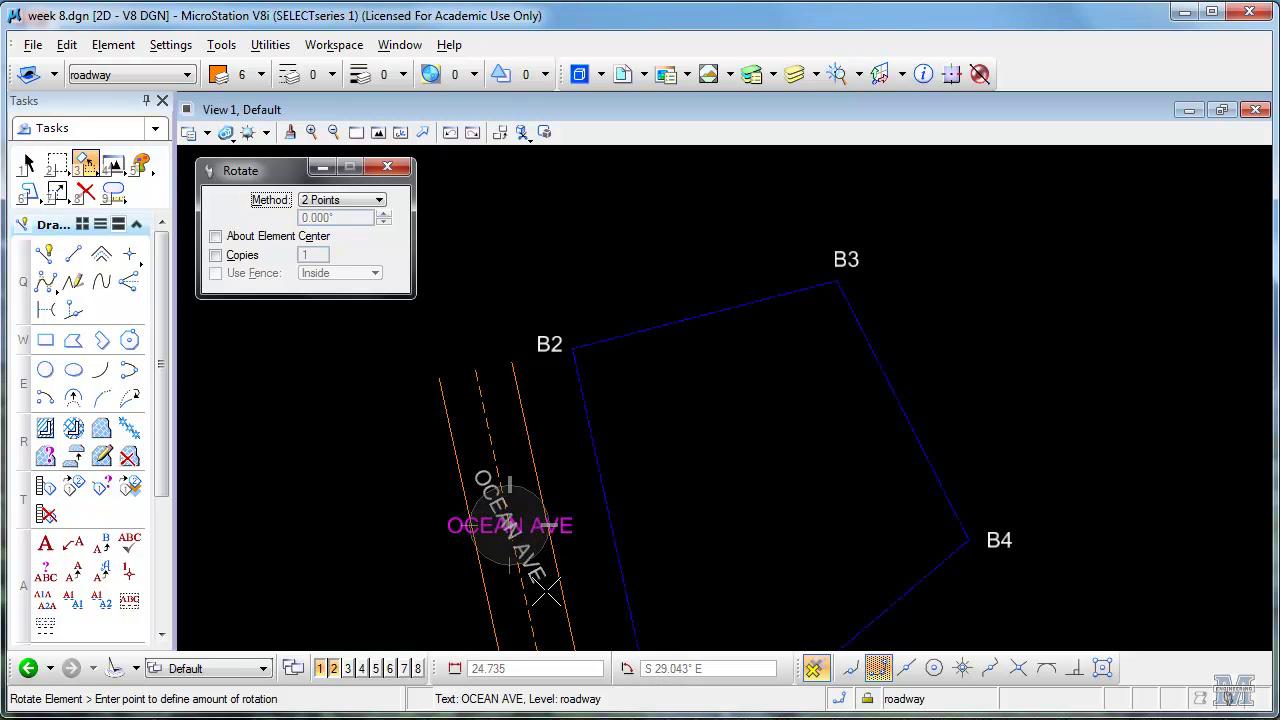
mouse_move(546, 613)
middle_mouse_down()
mouse_move(560, 630)
mouse_move(526, 545)
middle_mouse_up()
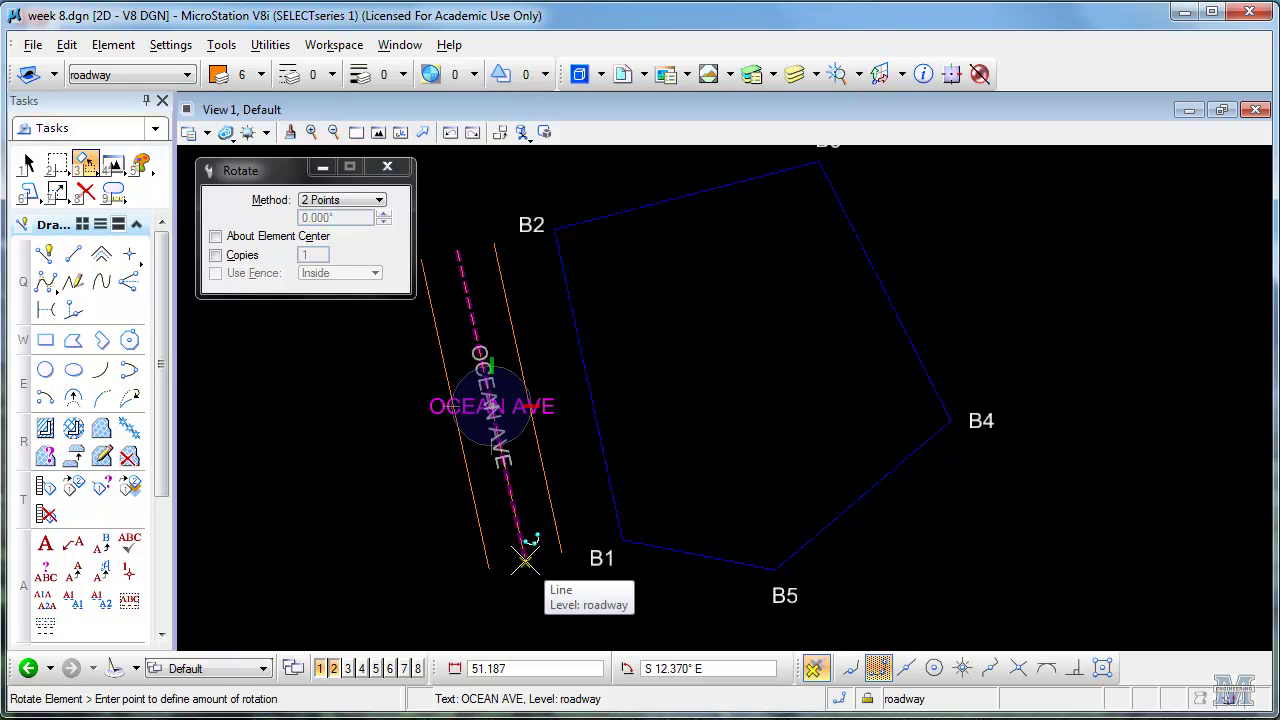
left_click(525, 560)
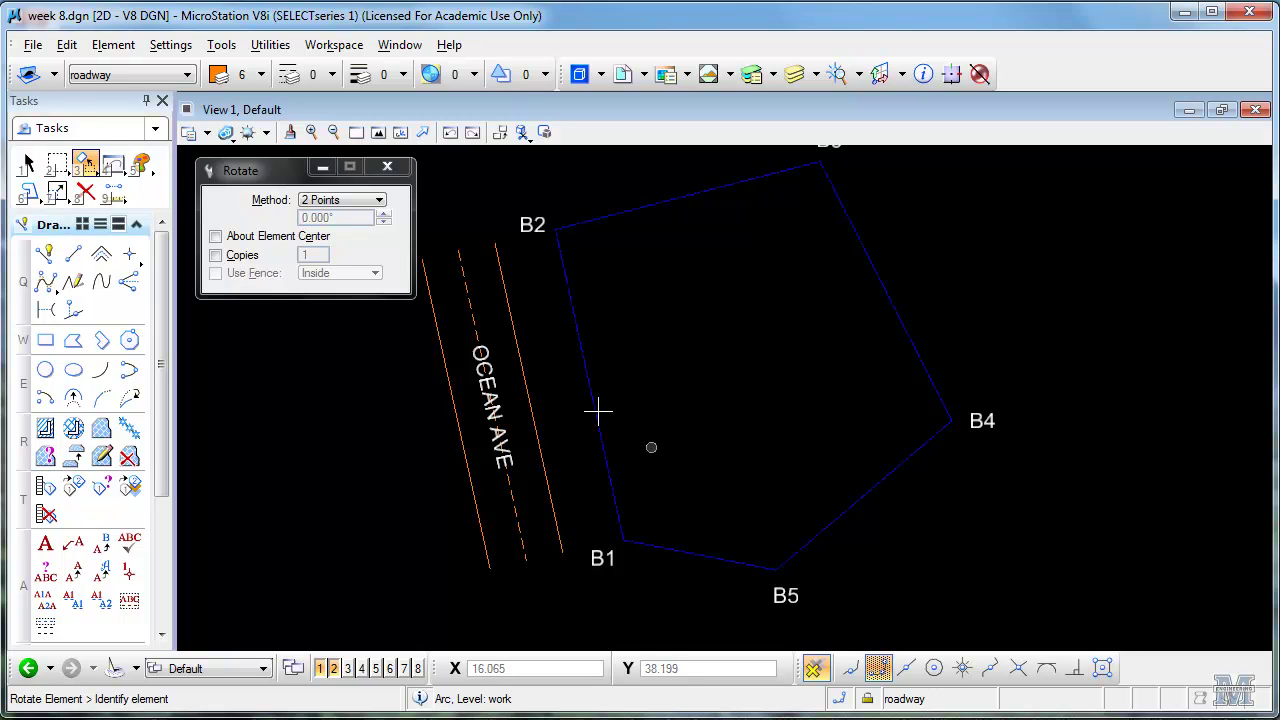
Step: Make work the active level and draw a 37.846-radius arc centred on corner B2
left_click(187, 75)
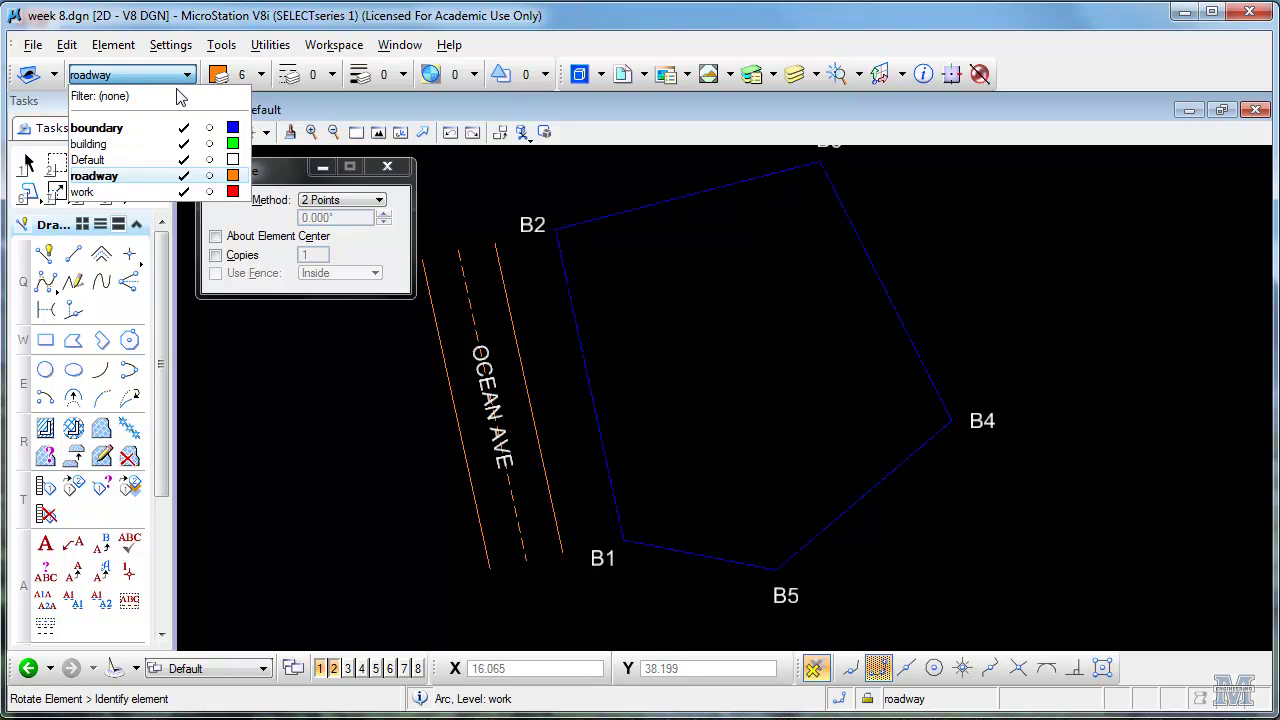
left_click(146, 192)
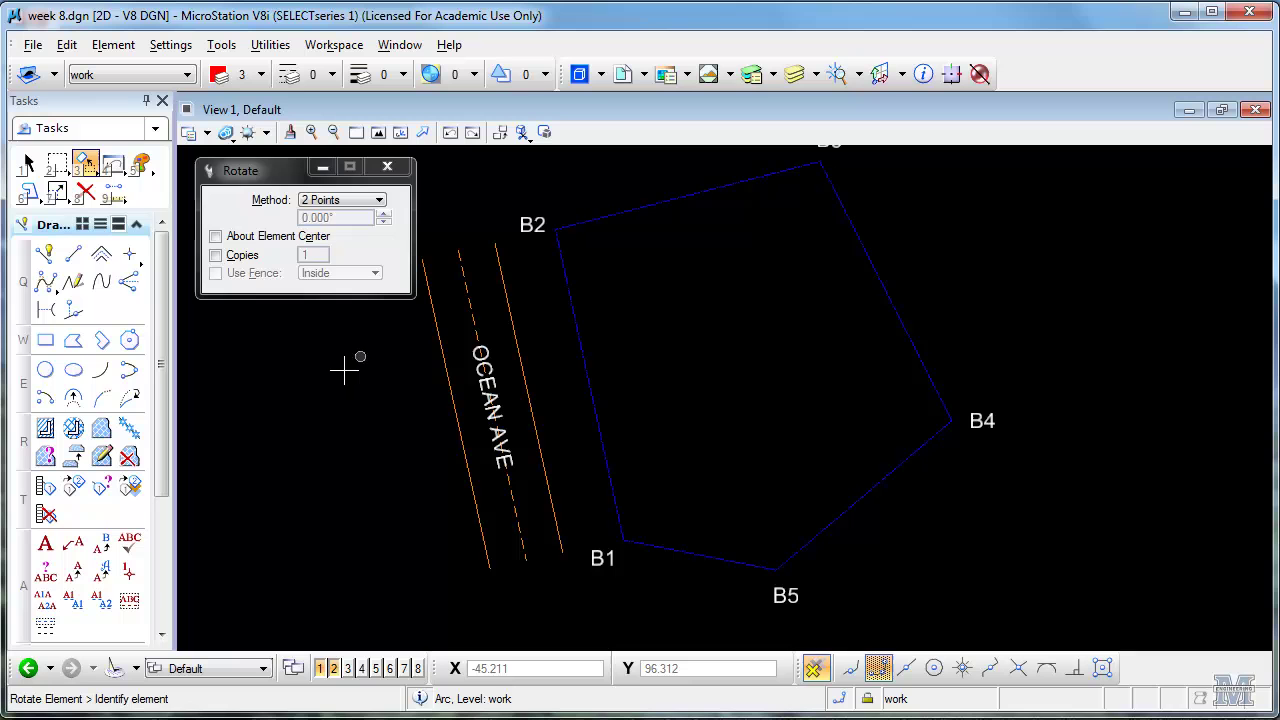
left_click(101, 369)
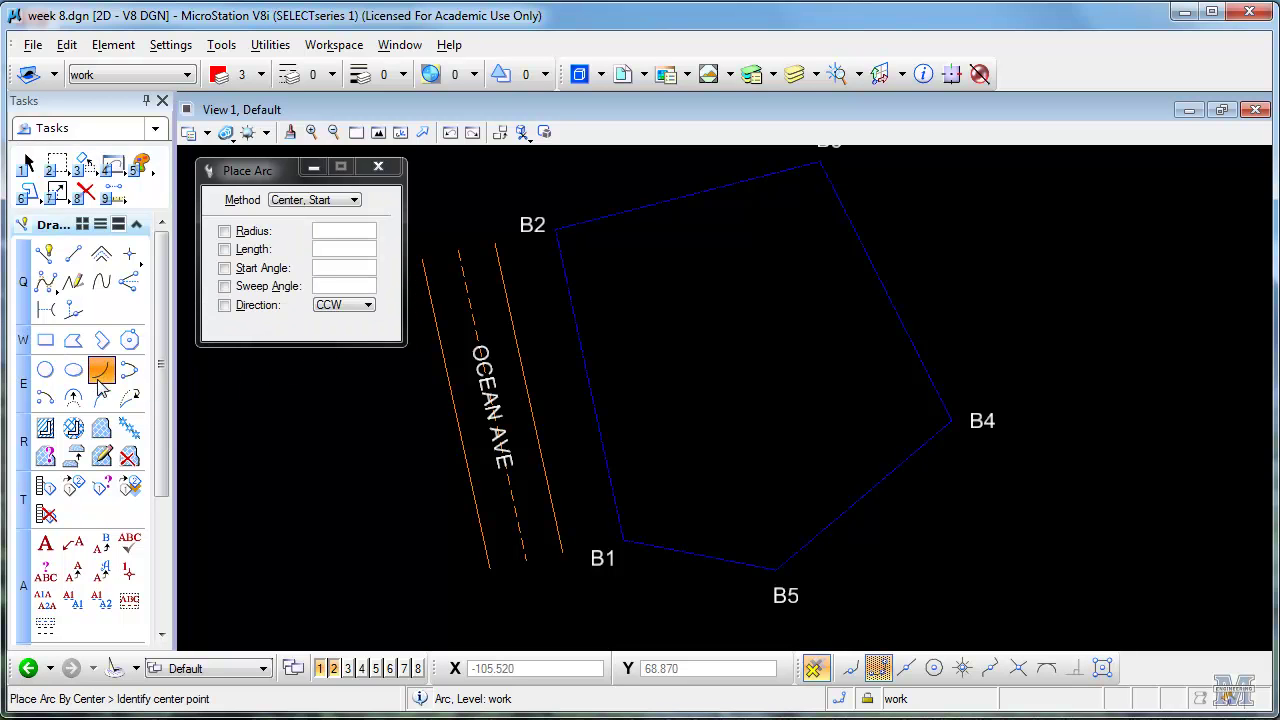
left_click(338, 200)
left_click(338, 200)
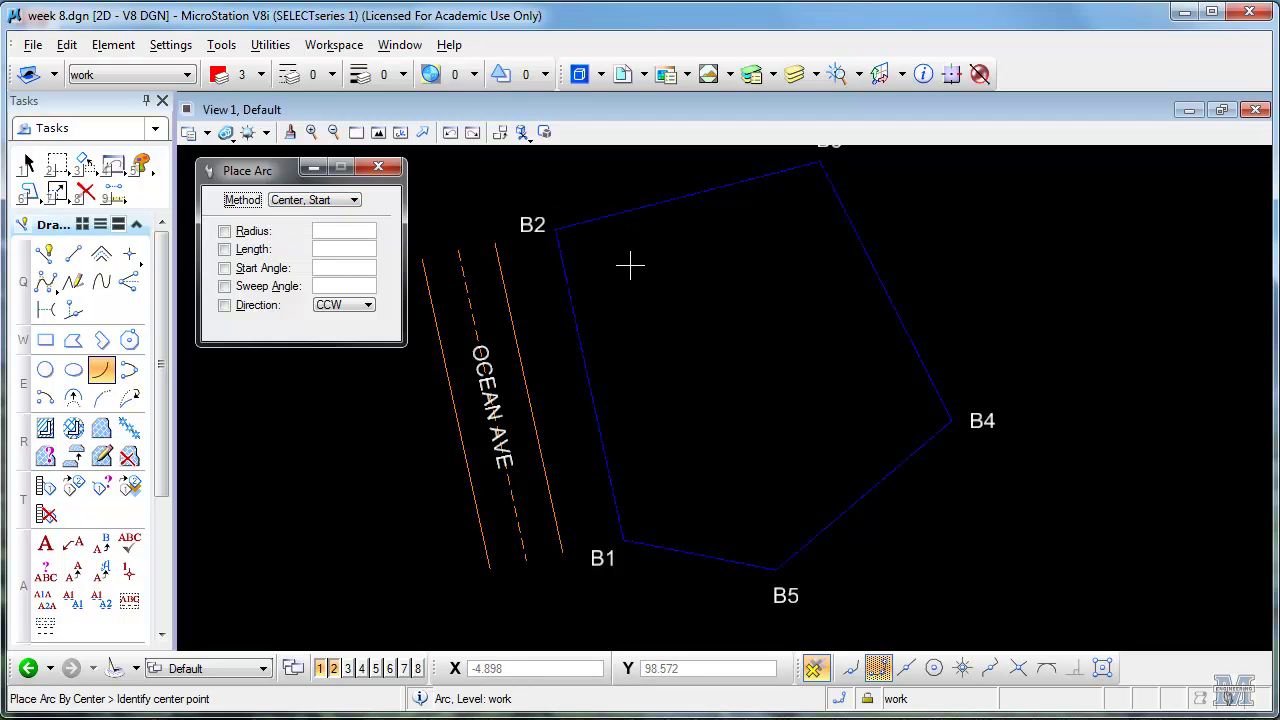
left_click(558, 228)
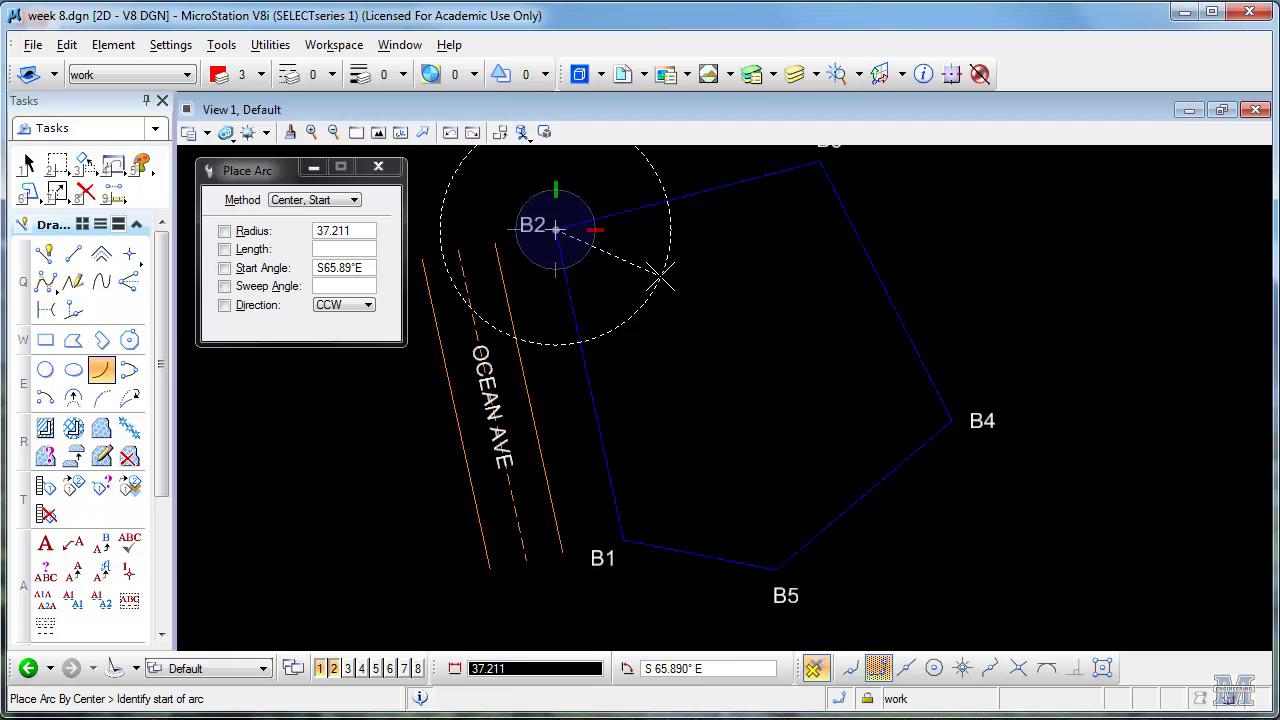
type("37.84")
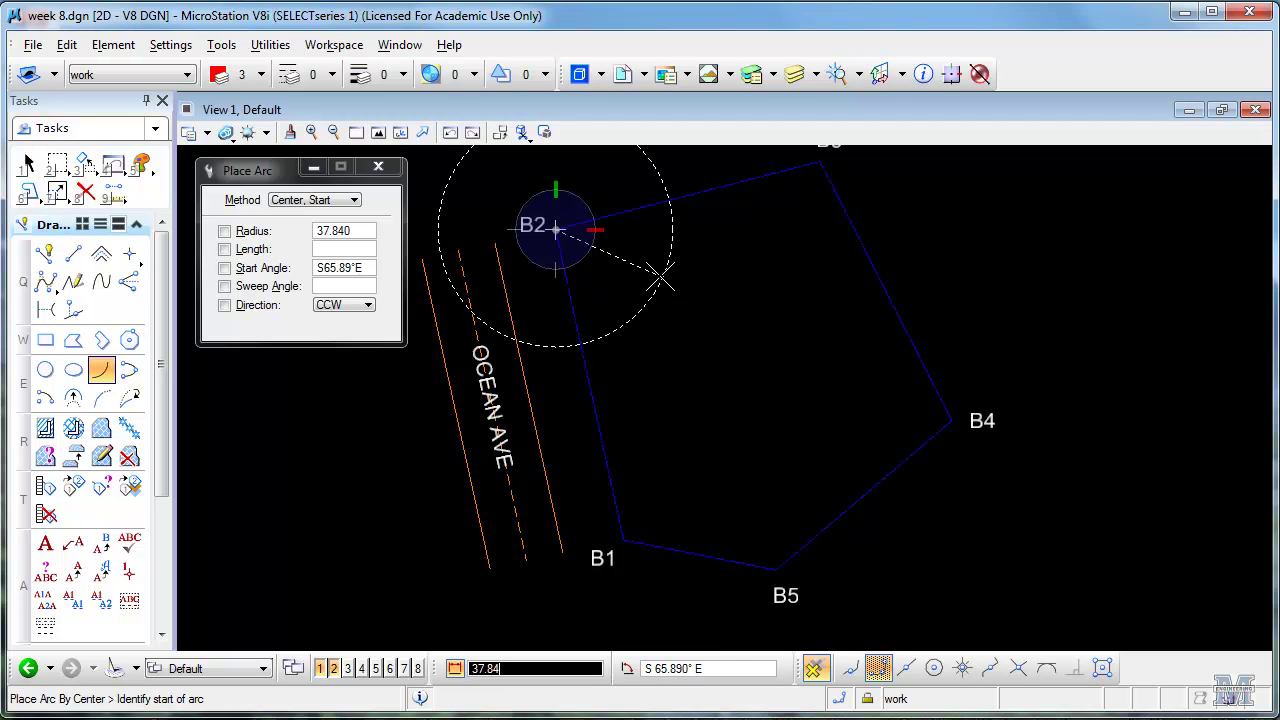
type("6")
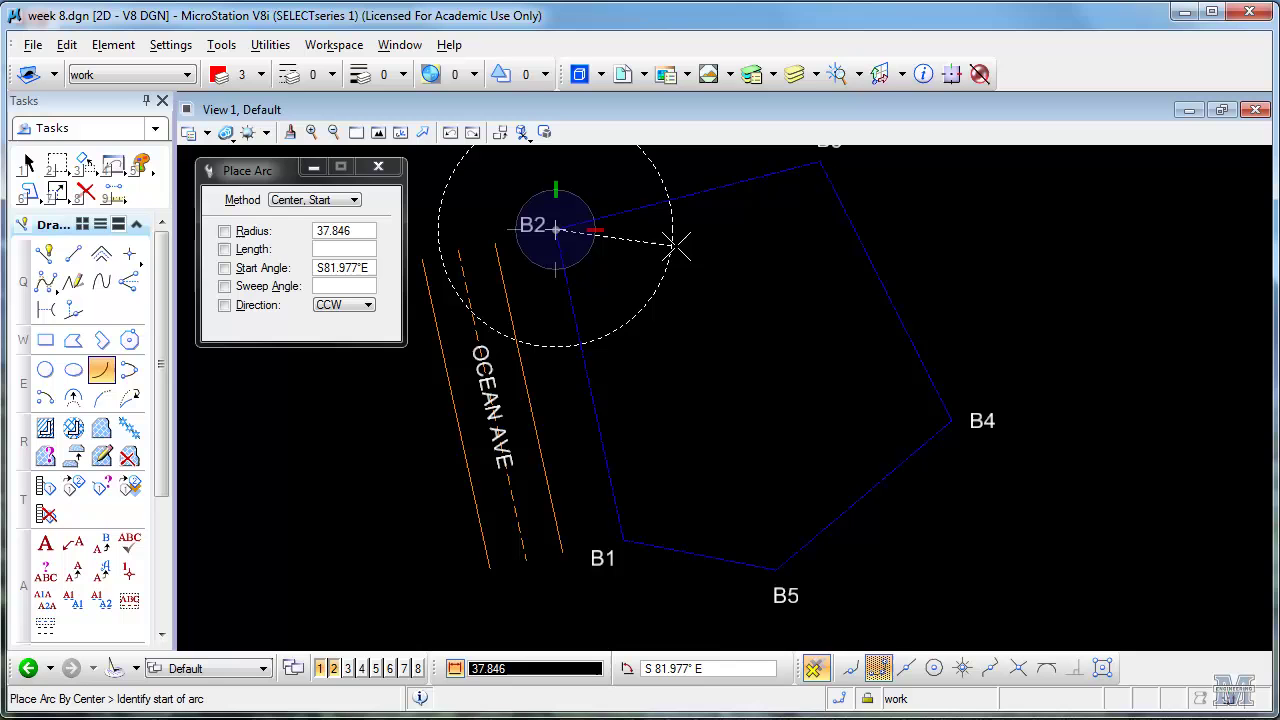
key("Return")
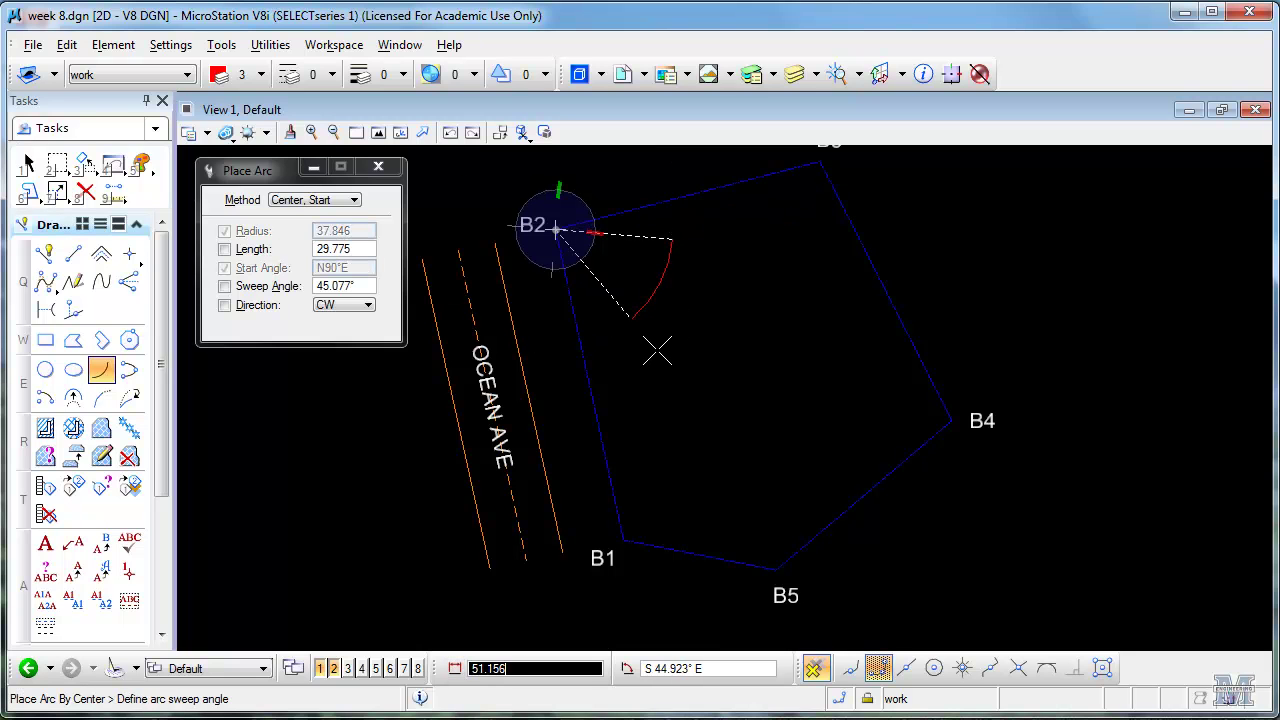
left_click(657, 350)
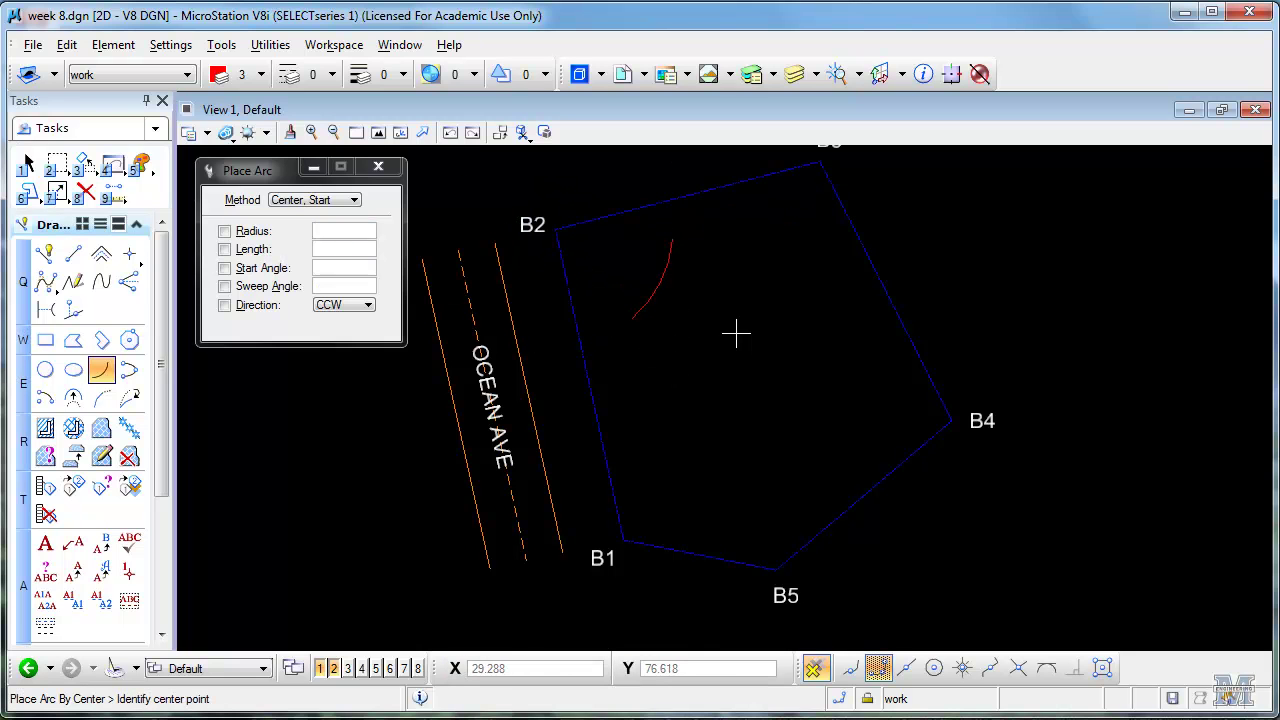
Step: Start a 71-radius arc centred on corner B3
left_click(819, 162)
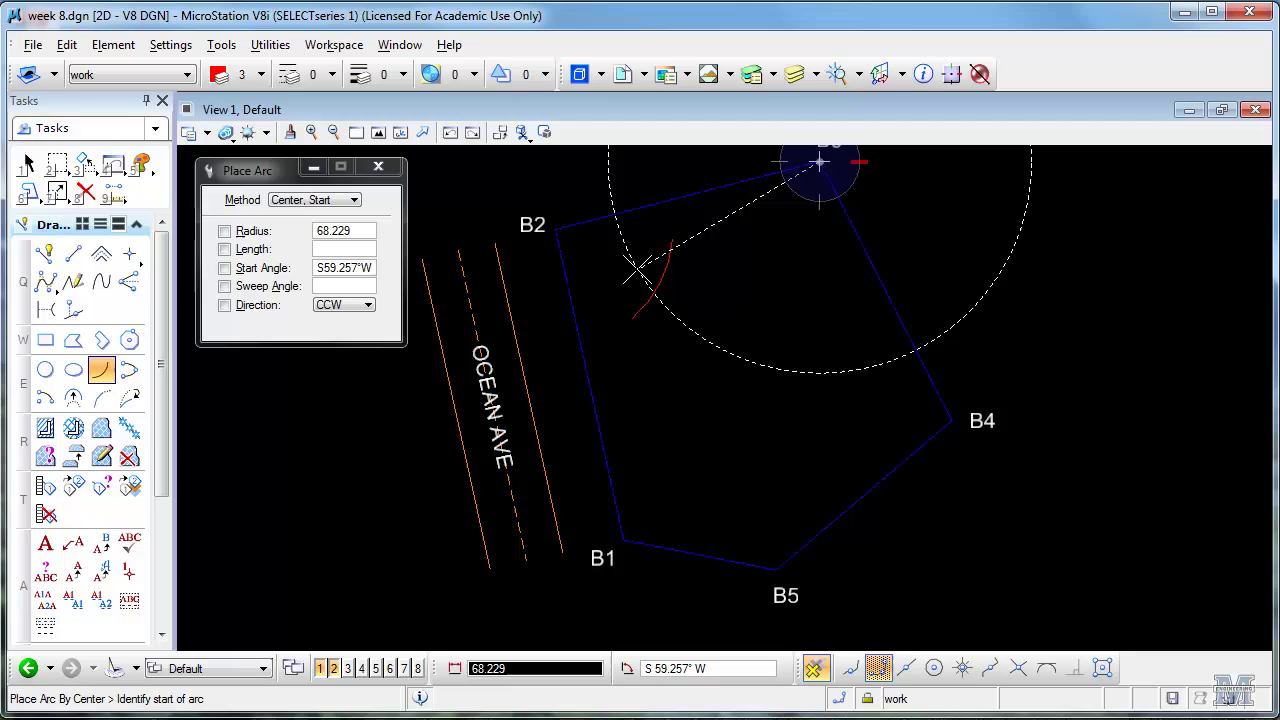
type("71.063")
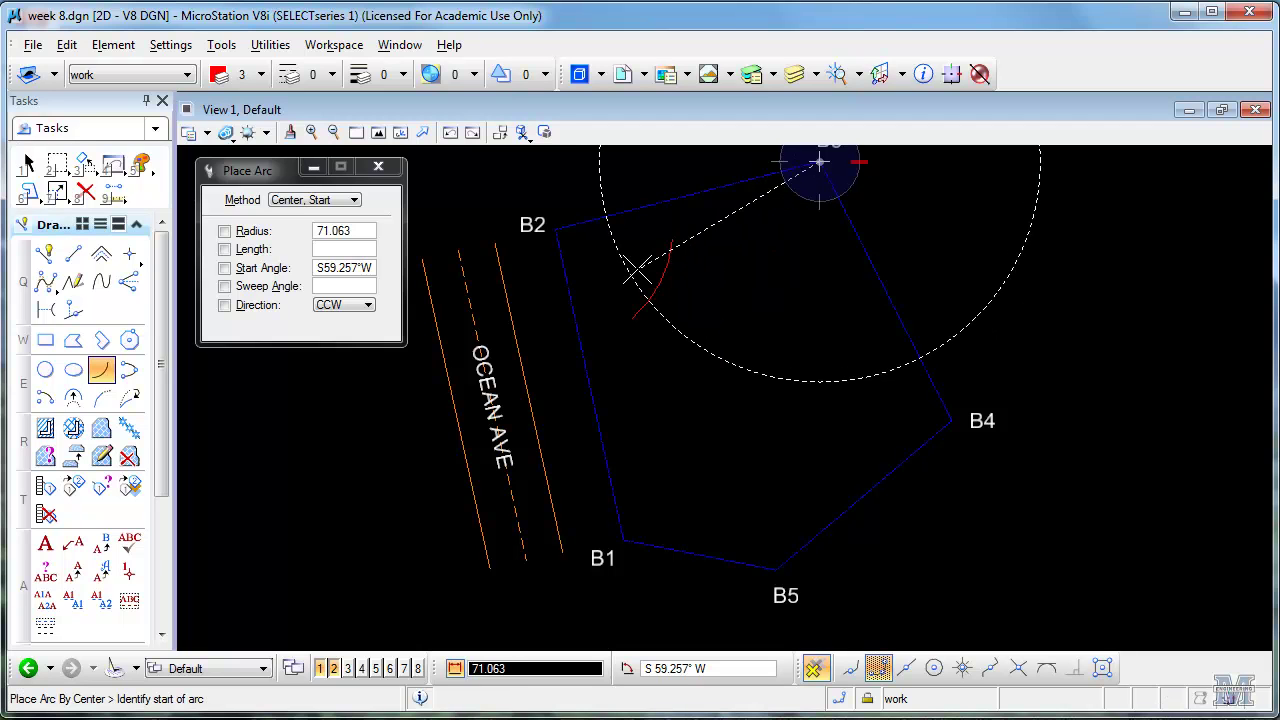
left_click(624, 258)
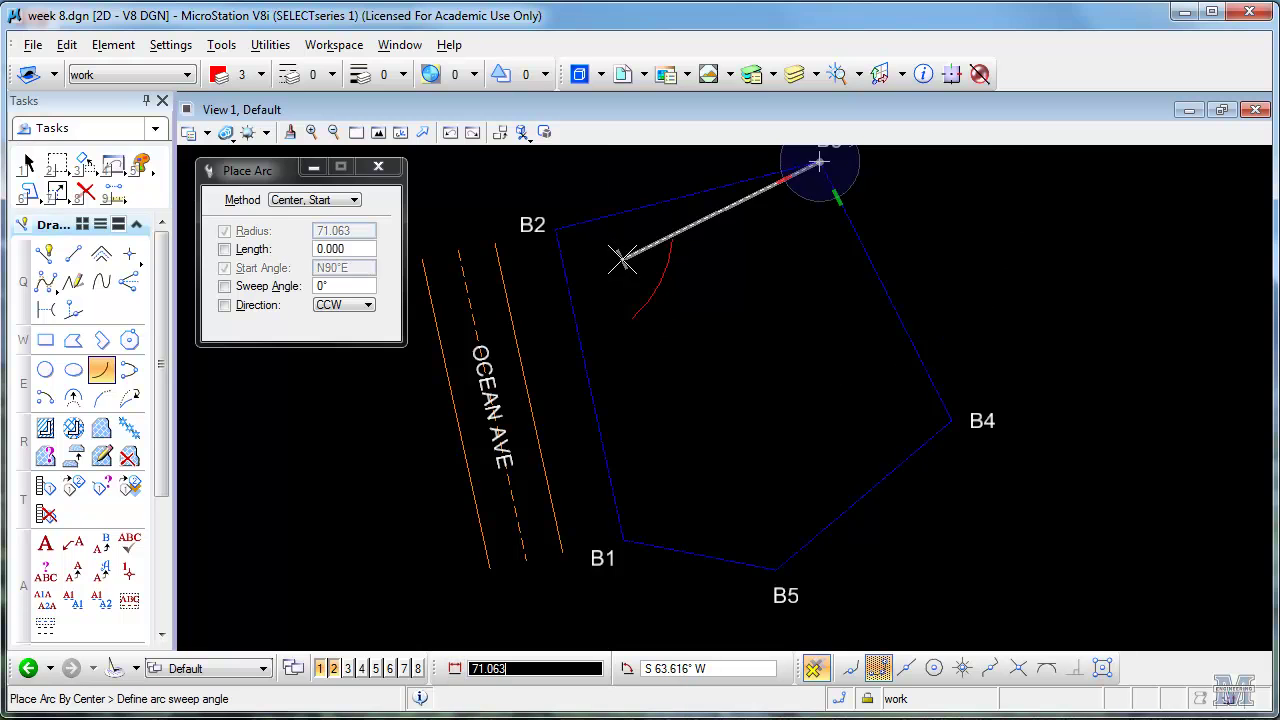
Step: Finish the B3 arc and swing a free-radius arc from corner B1
left_click(683, 332)
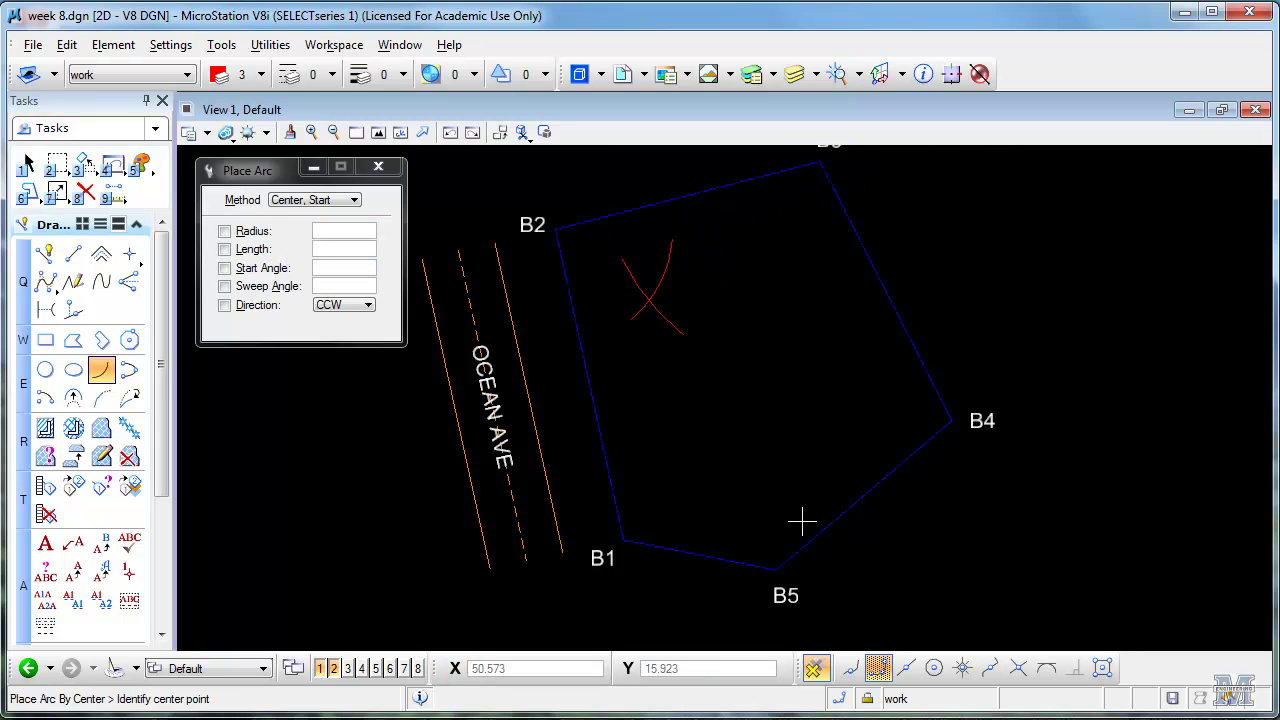
left_click(623, 538)
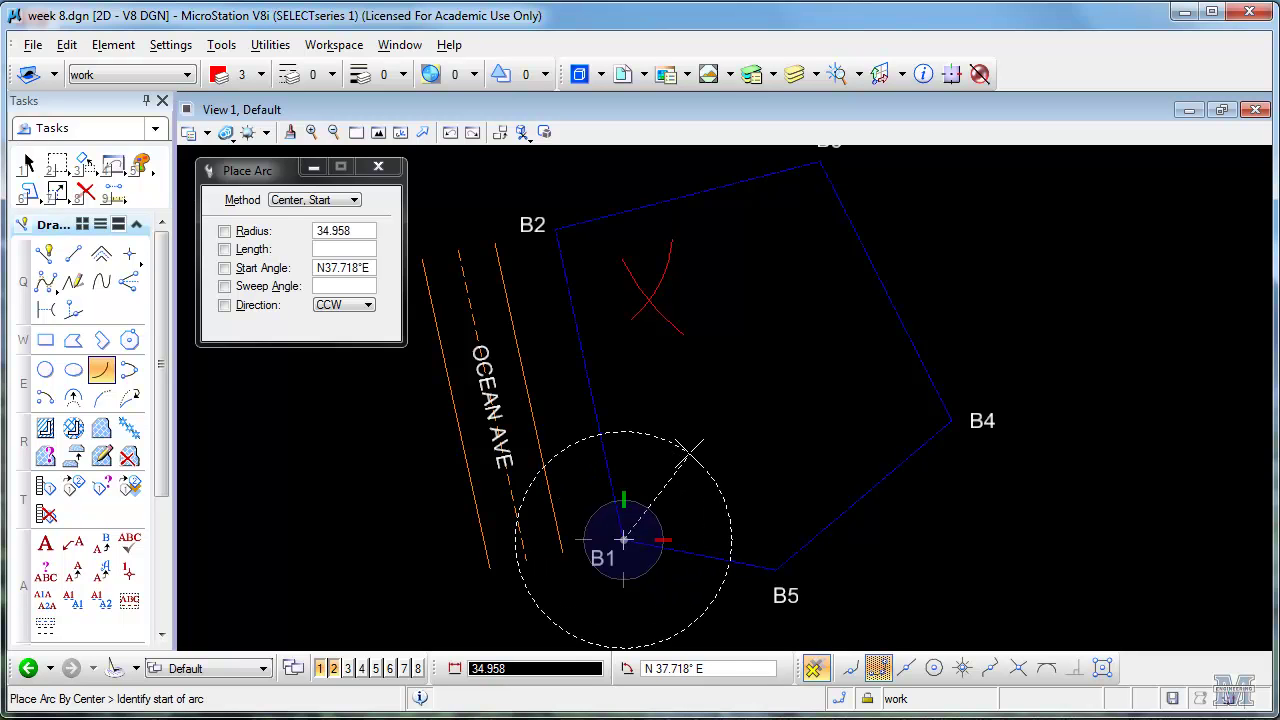
type("40.")
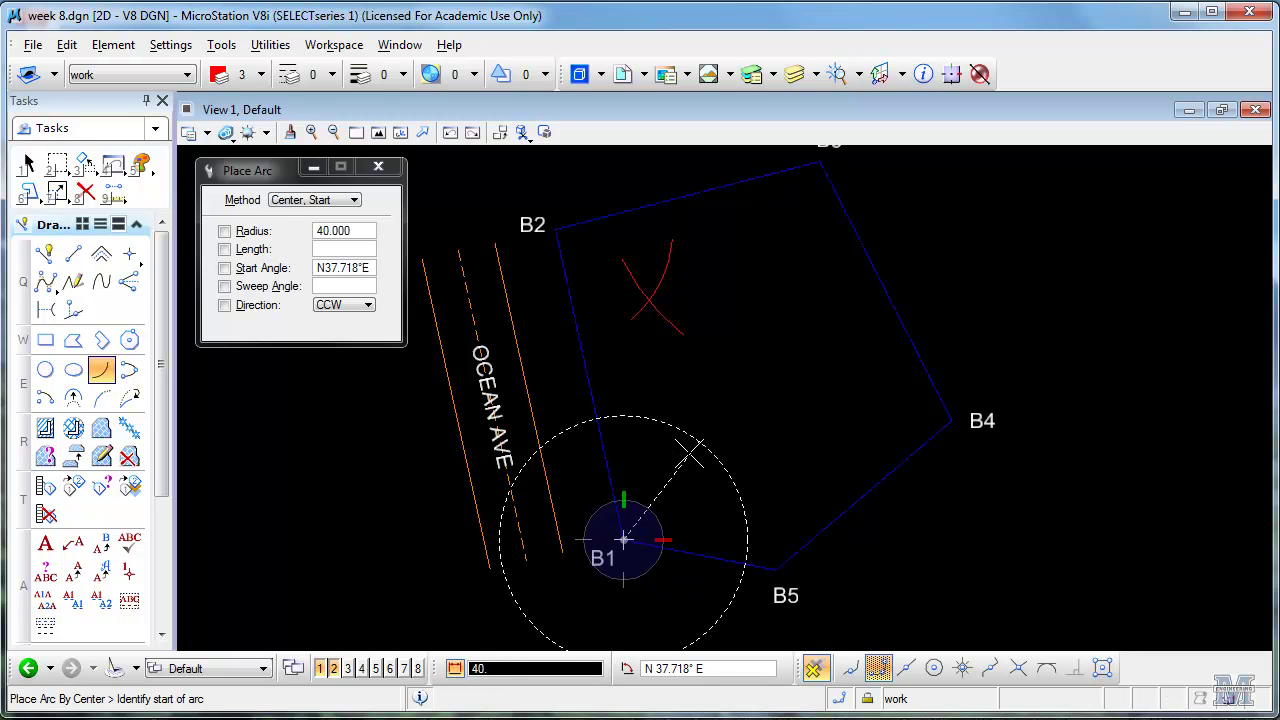
key("BackSpace")
key("BackSpace")
key("BackSpace")
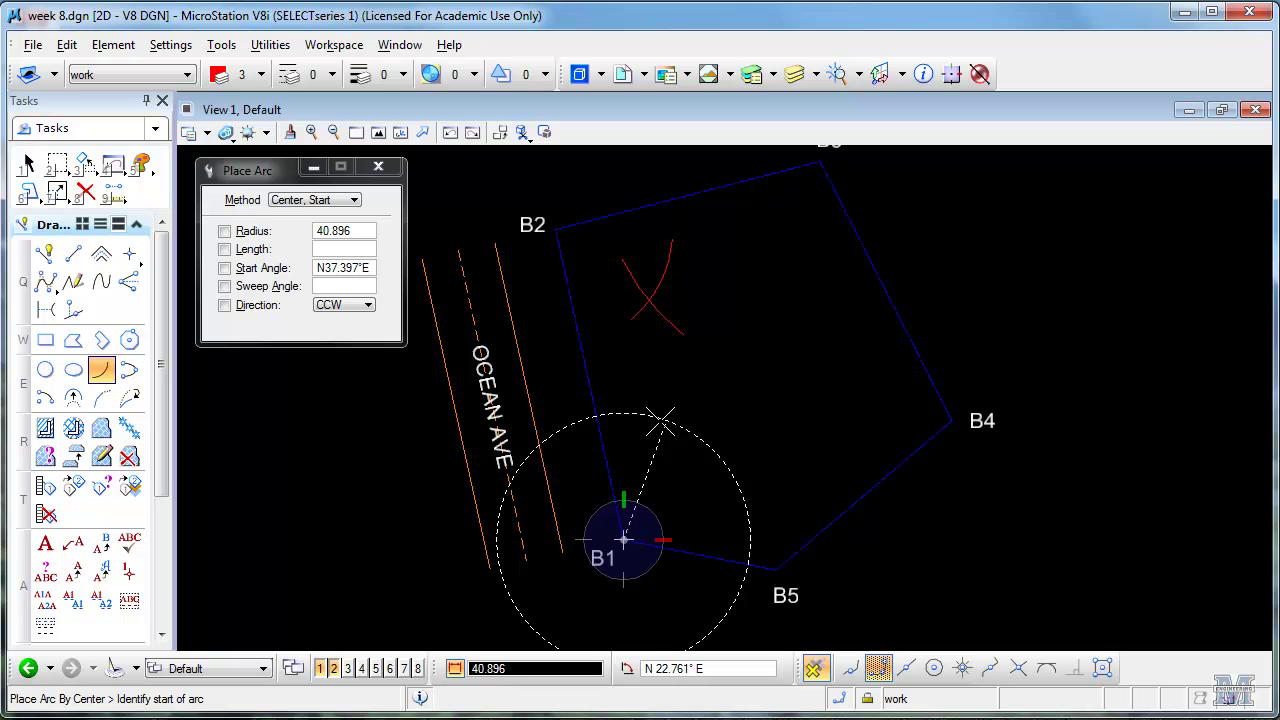
left_click(643, 415)
left_click(749, 452)
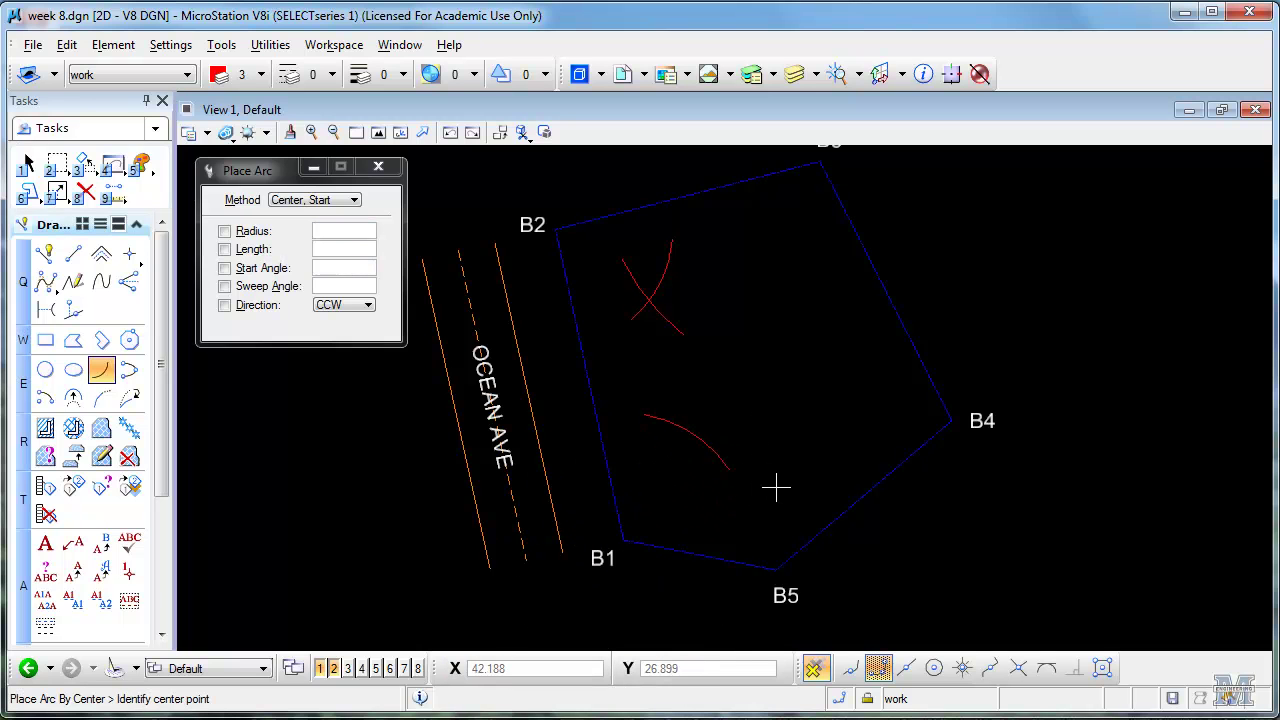
Step: Draw a 51.6-radius arc from corner B5 crossing the B1 arc
left_click(776, 570)
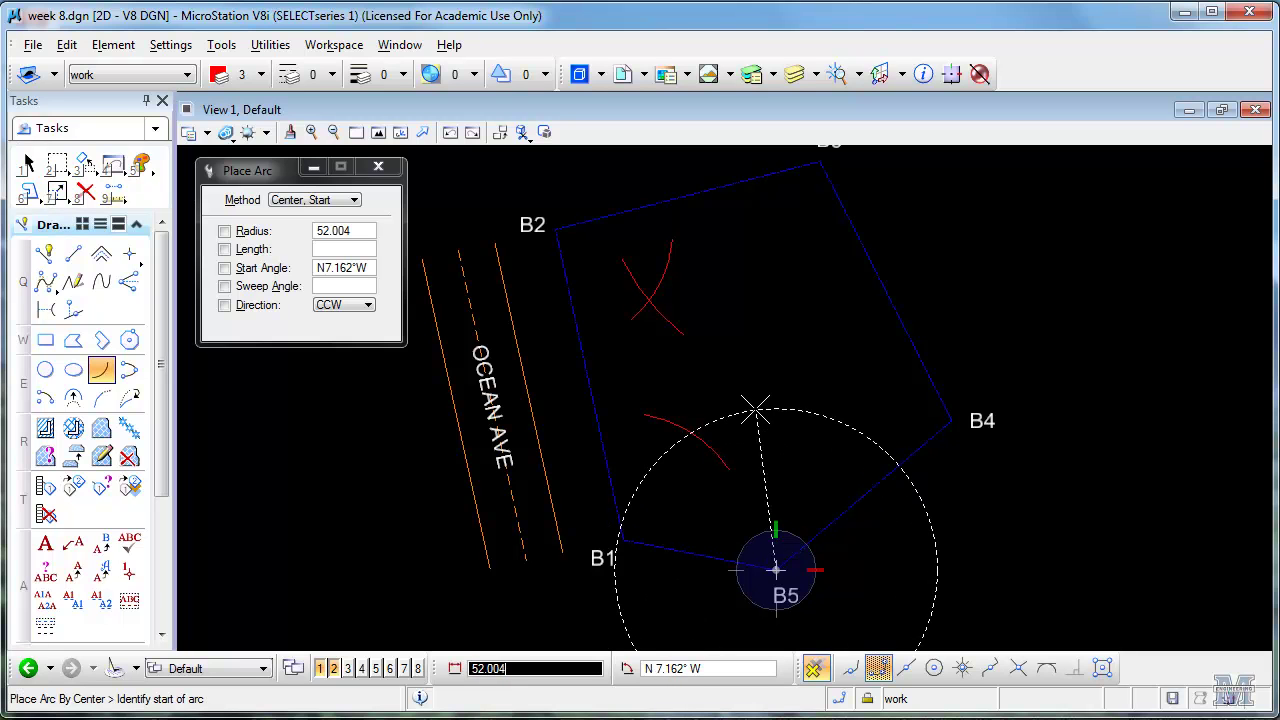
type("51.616")
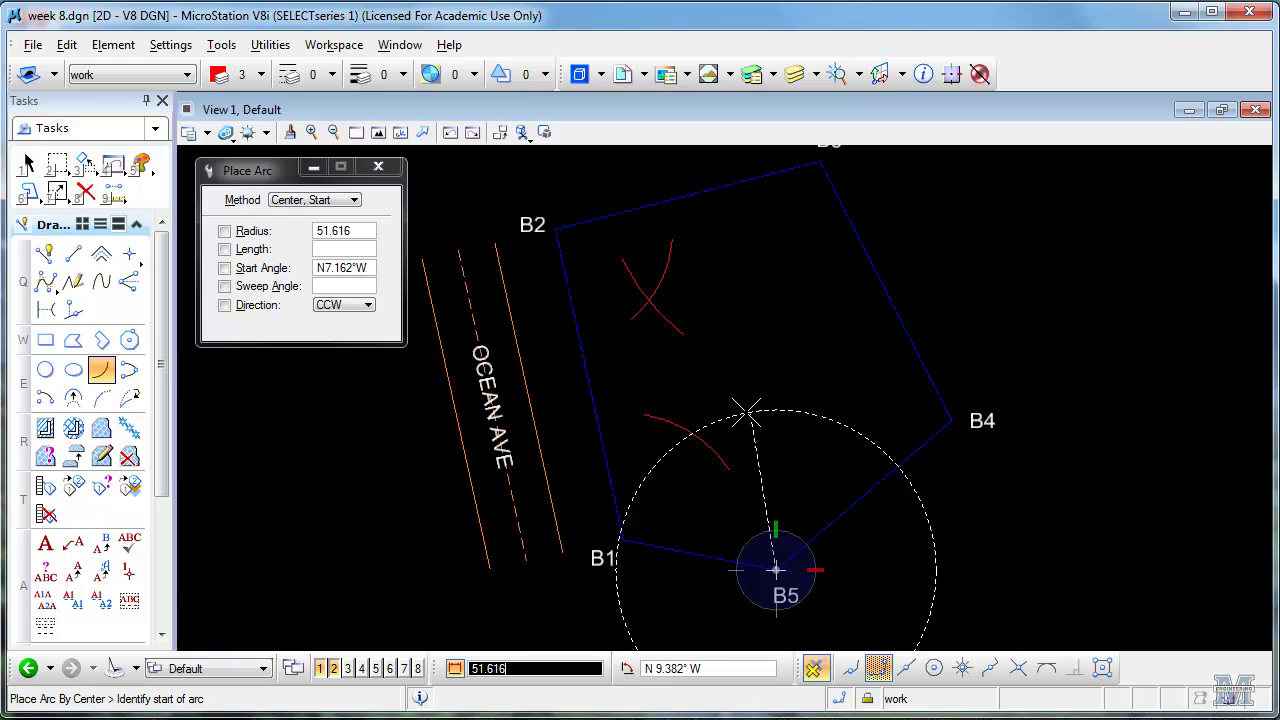
left_click(746, 412)
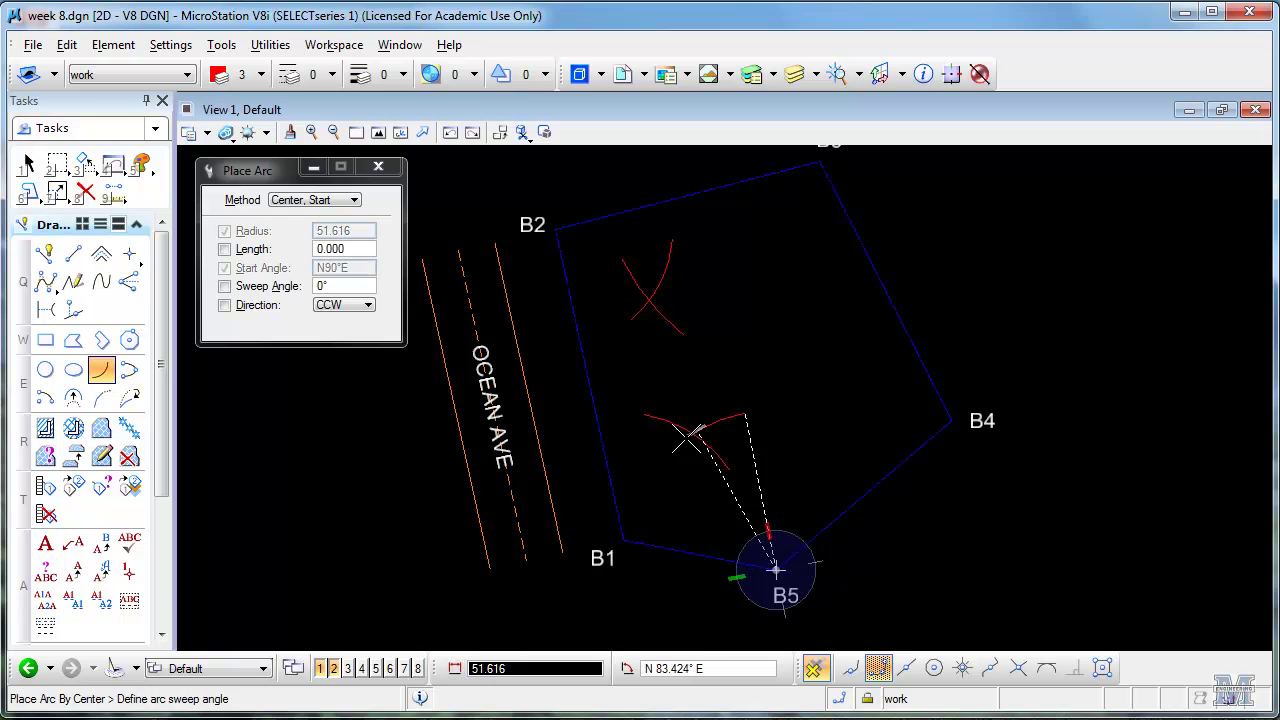
right_click(776, 533)
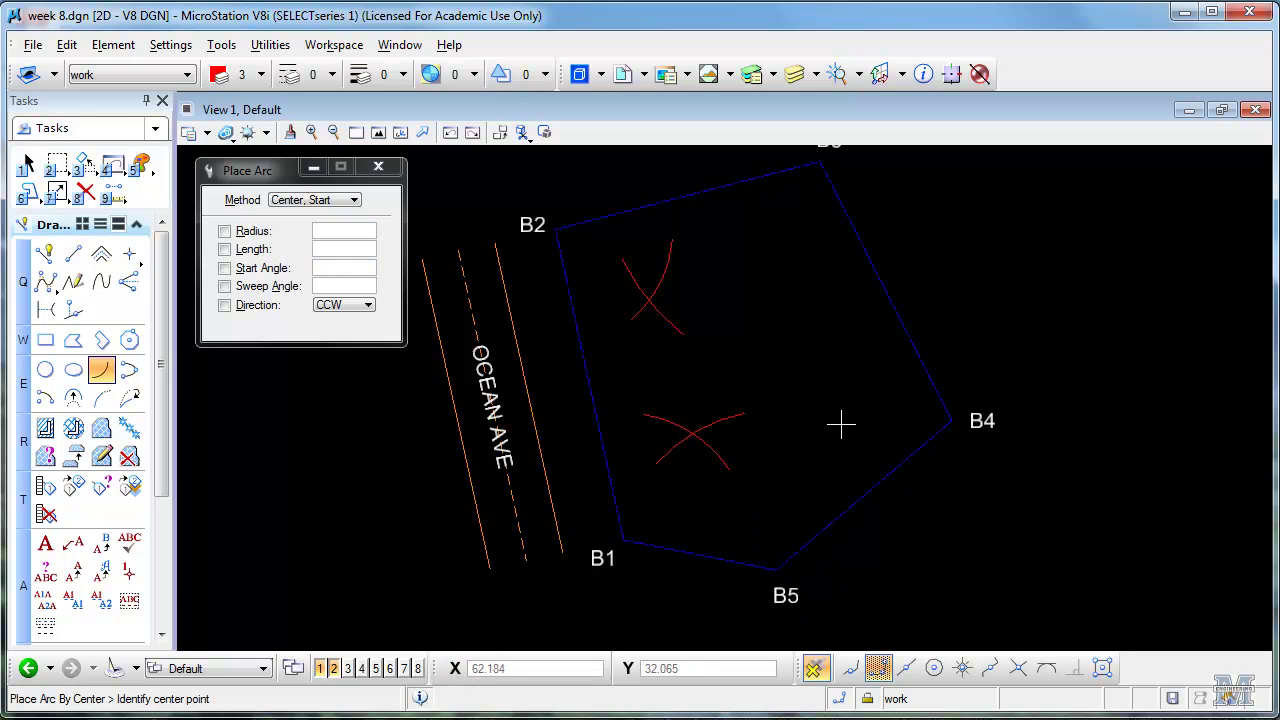
left_click(185, 75)
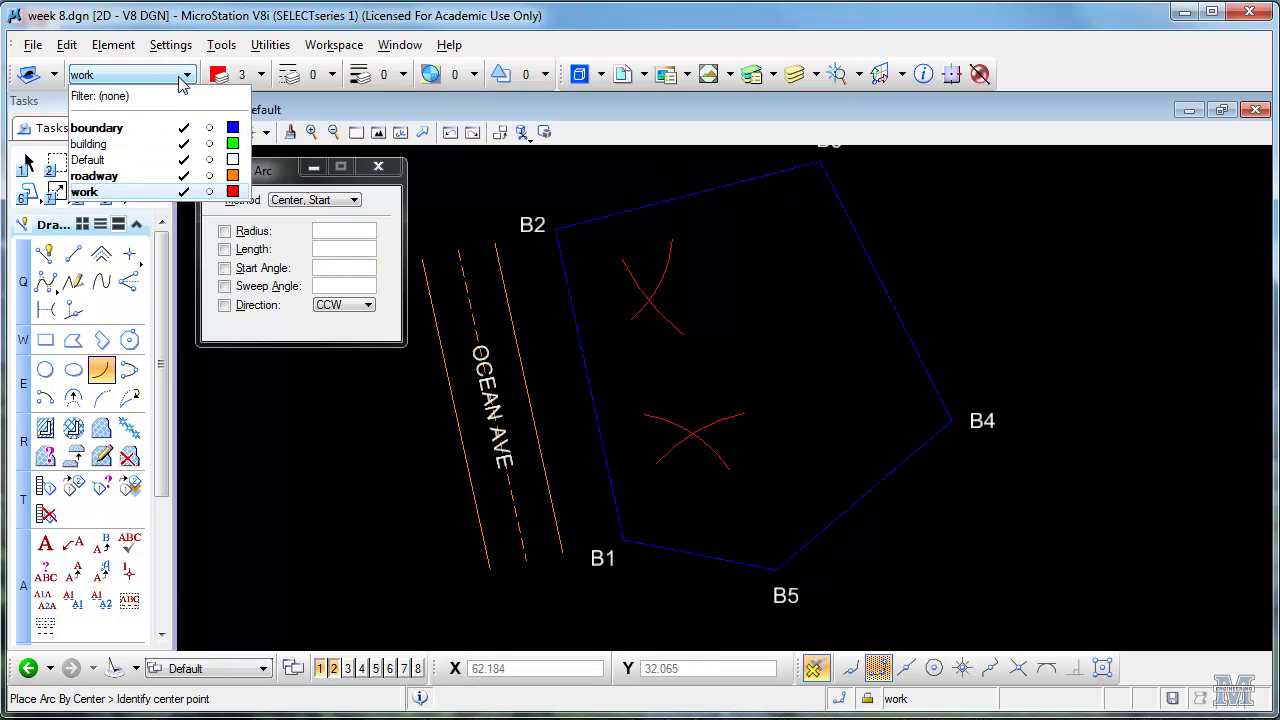
Step: On the building level, start a SmartLine from the upper arc intersection to the lower intersection
left_click(156, 145)
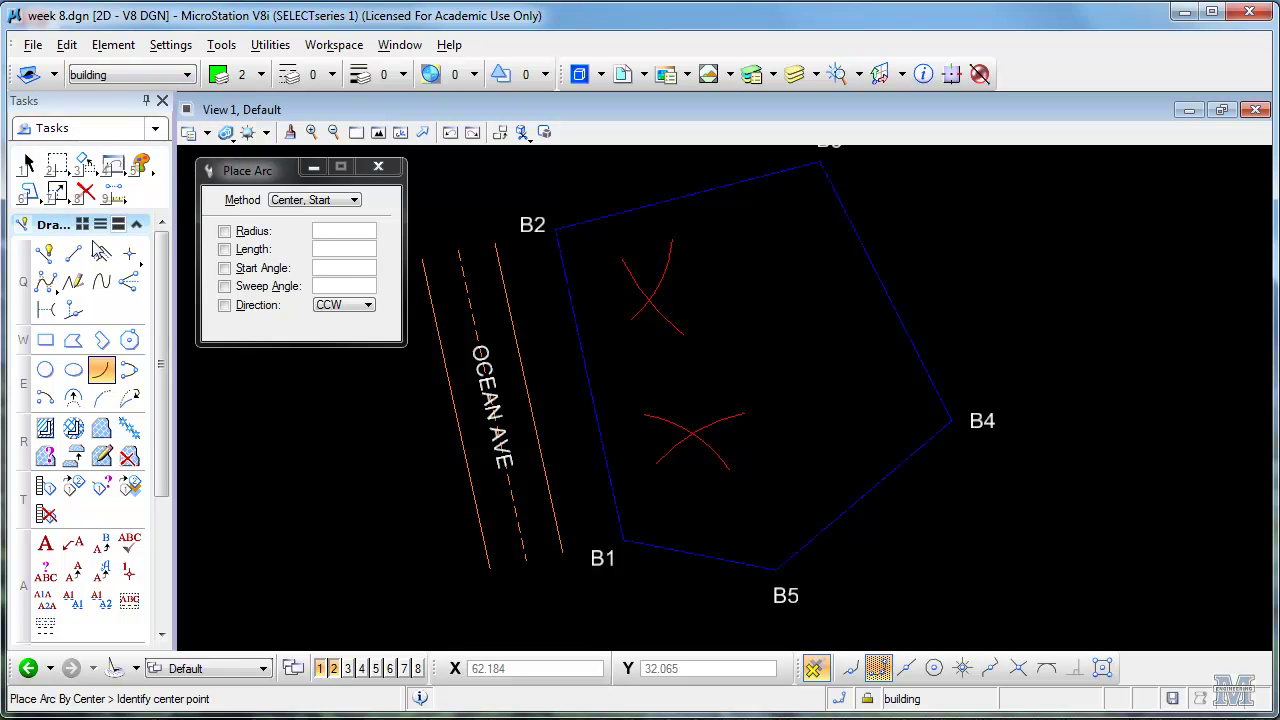
left_click(44, 253)
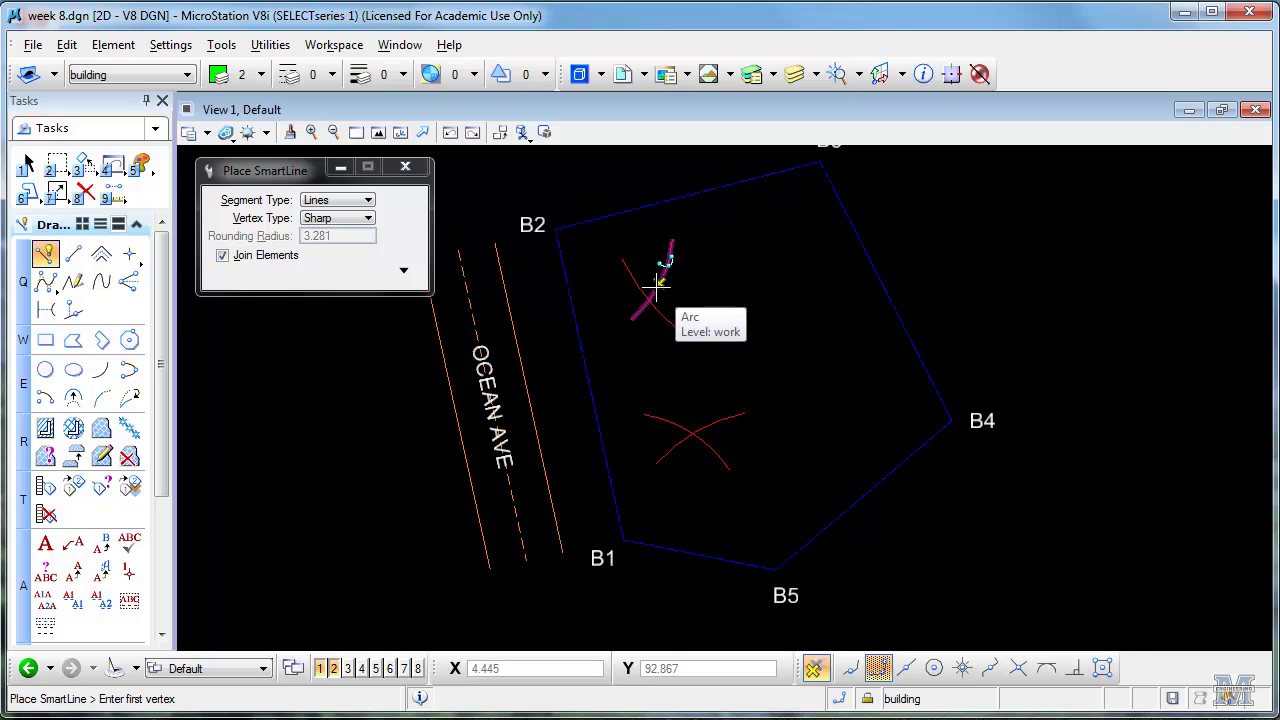
scroll(655, 287, "up", 4)
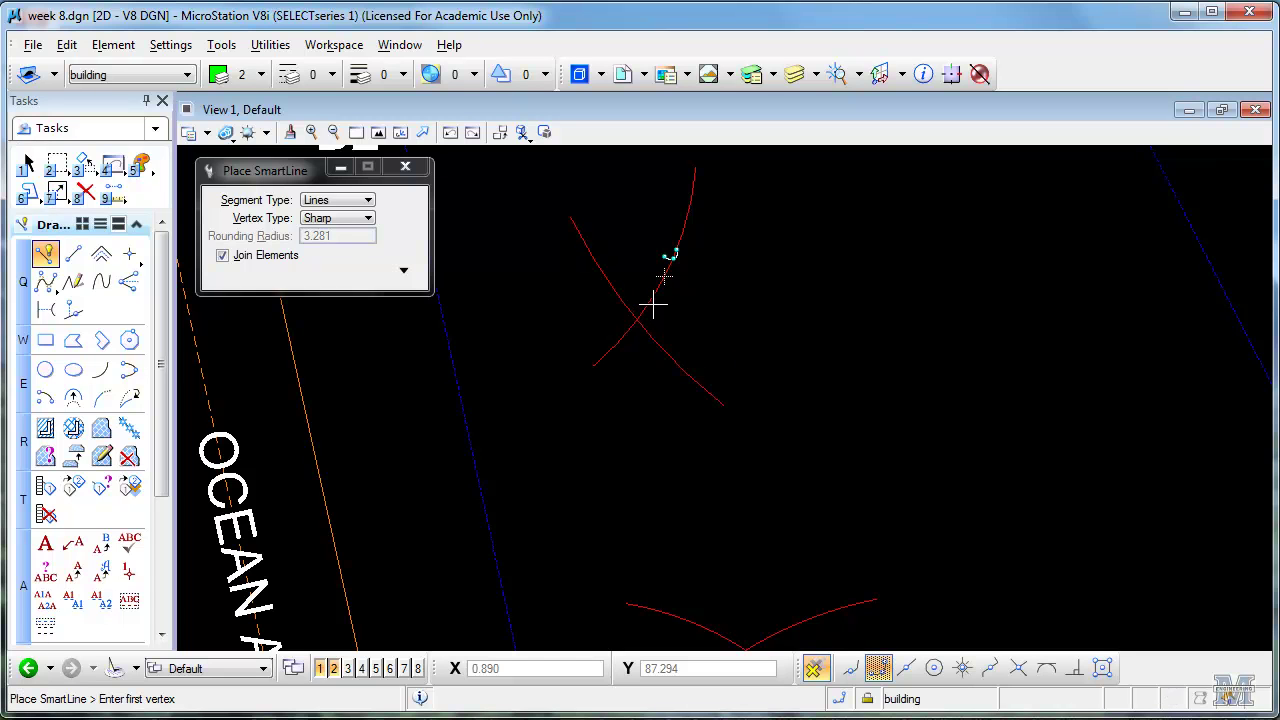
scroll(664, 275, "down", 1)
scroll(664, 275, "up", 1)
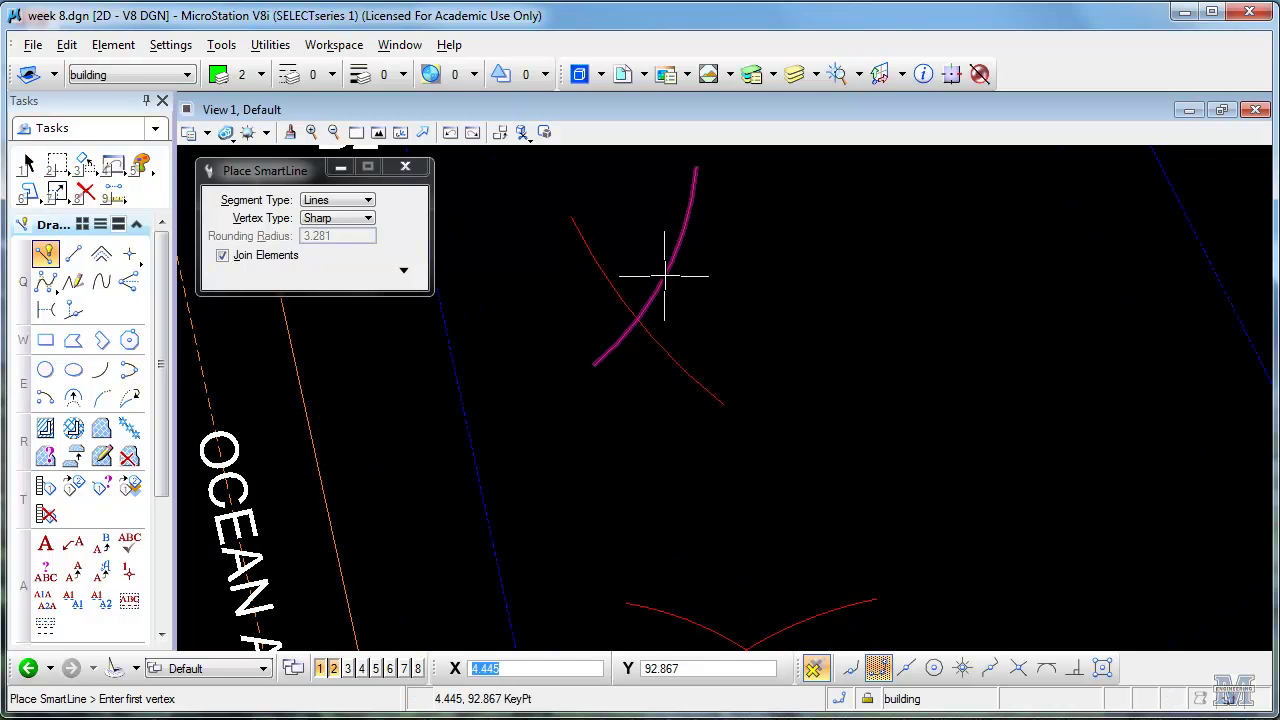
key("i")
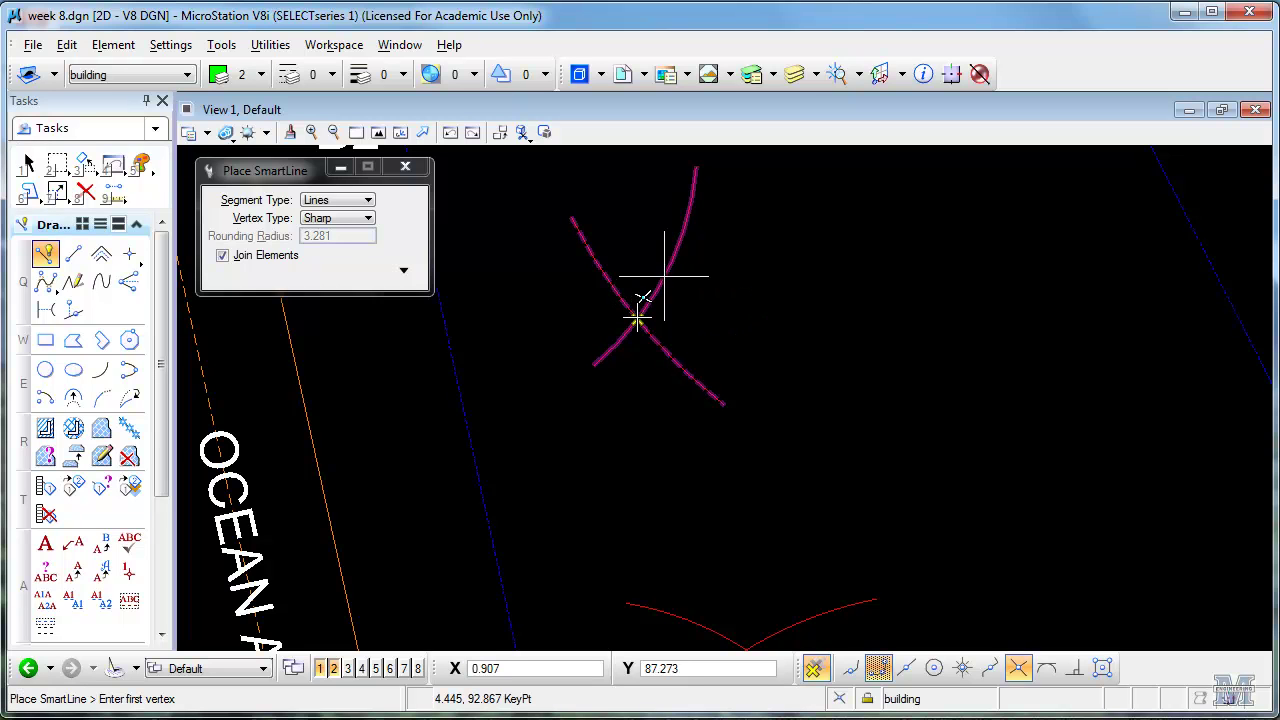
left_click(645, 295)
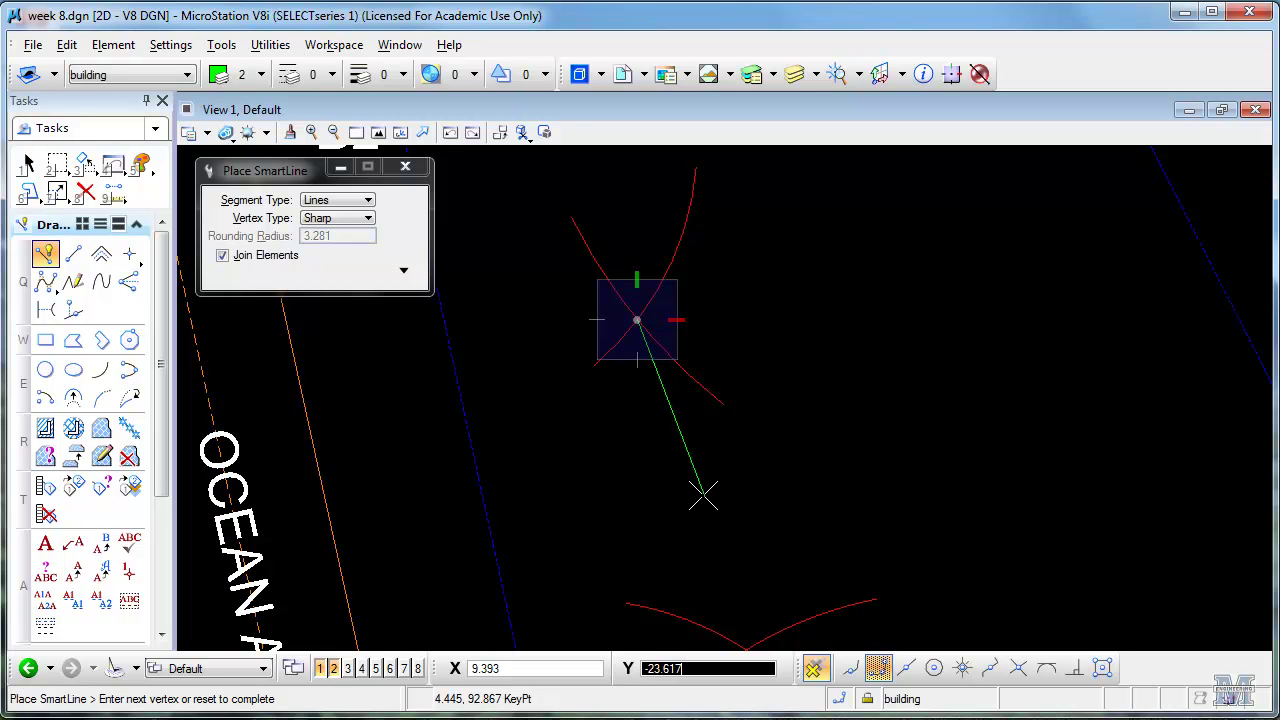
mouse_move(700, 491)
left_mouse_down("shift")
mouse_move(711, 537)
mouse_move(704, 457)
left_mouse_up("shift")
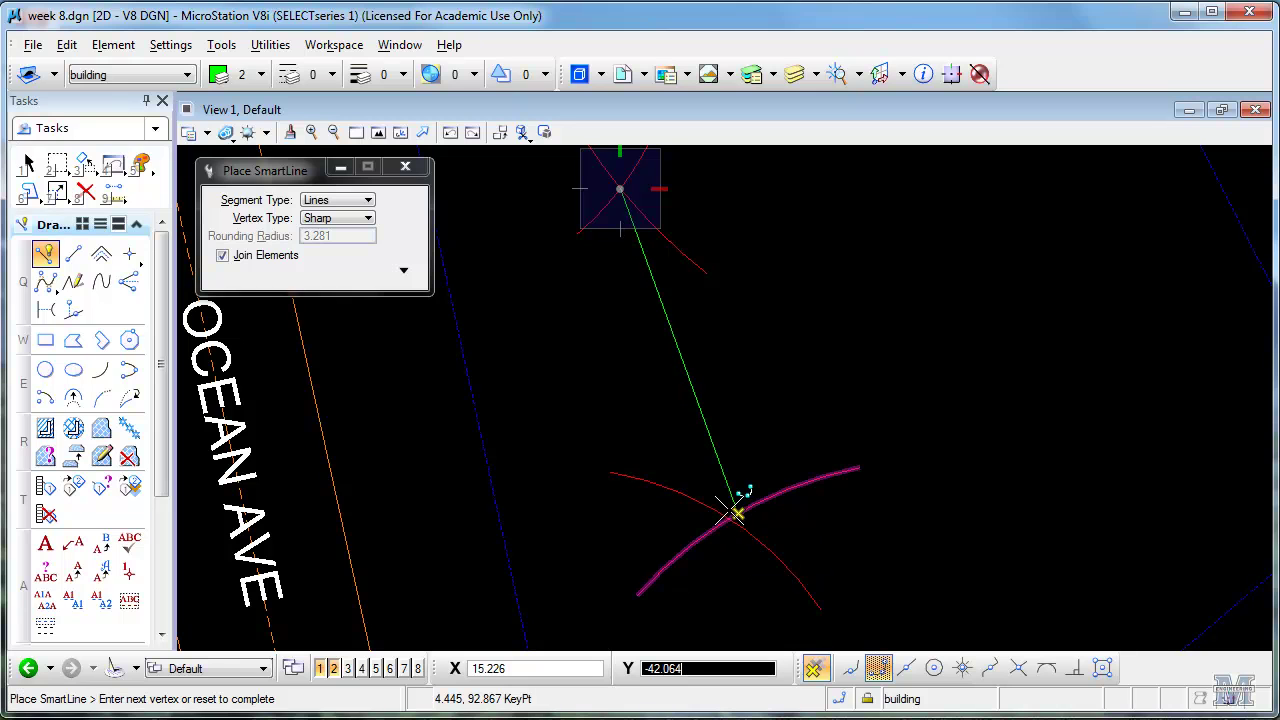
key("i")
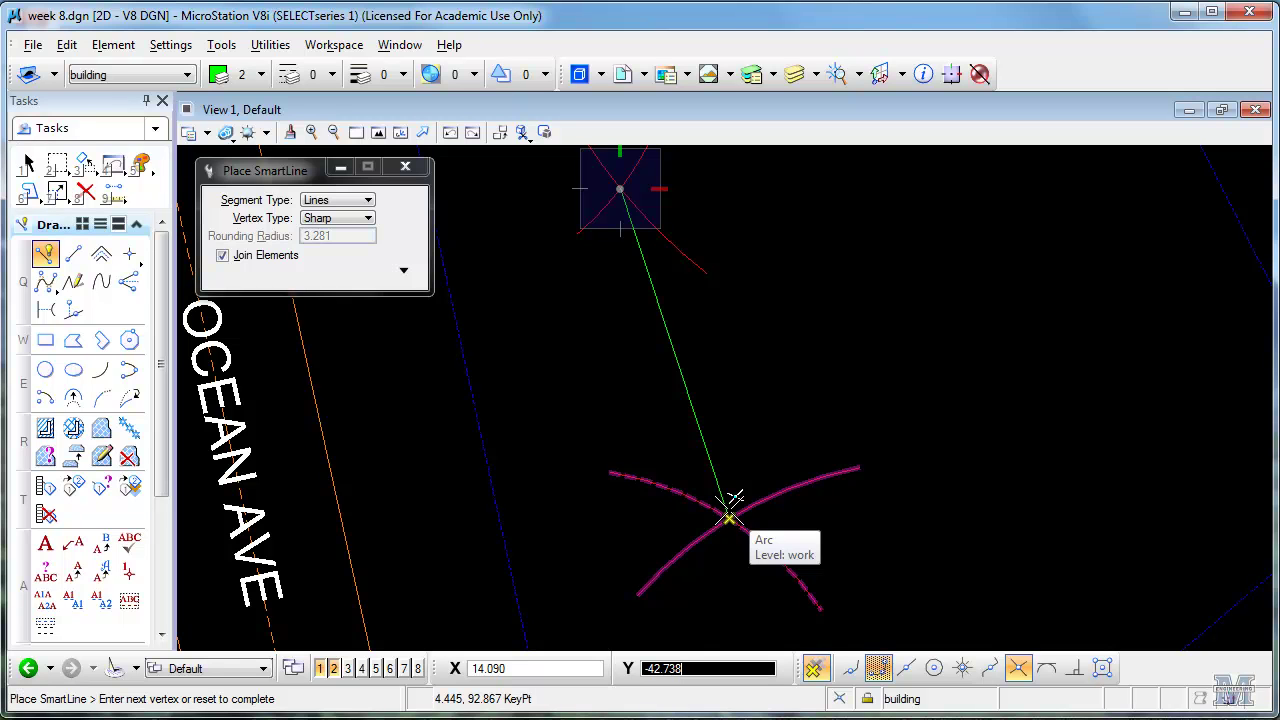
left_click(733, 498)
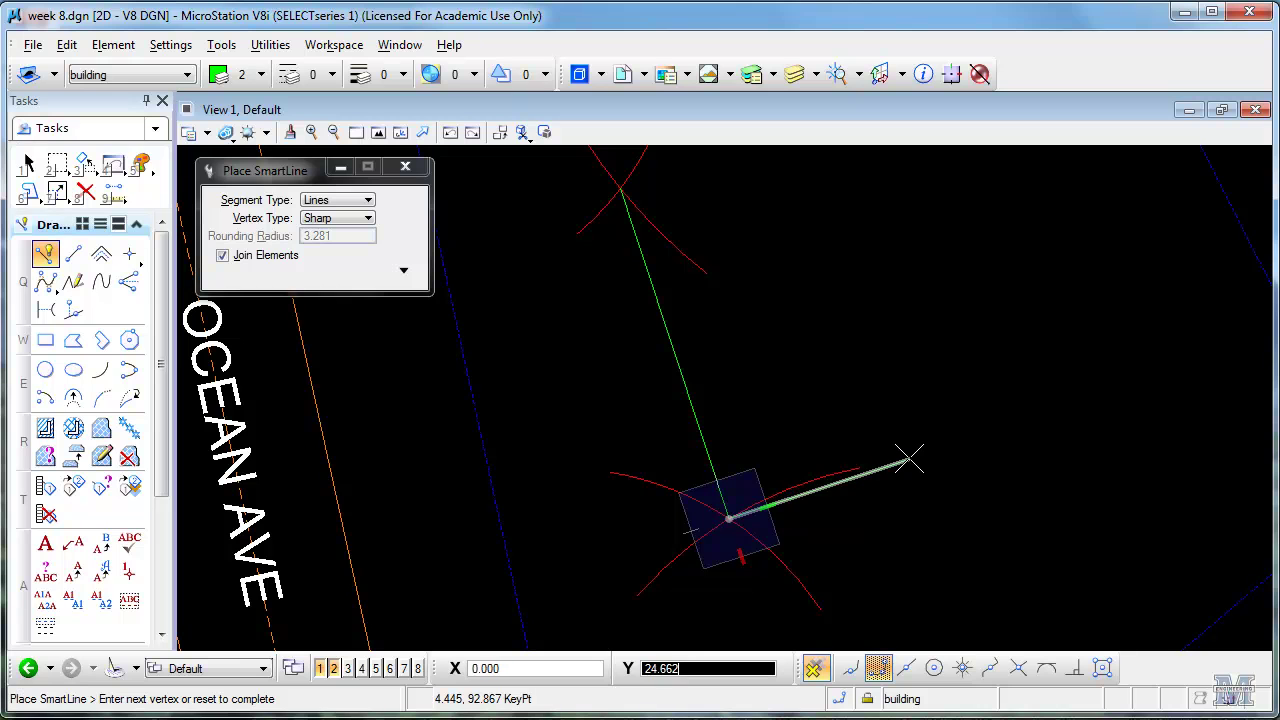
Step: Add the 36 ft building side and close the outline at the starting intersection
type("36")
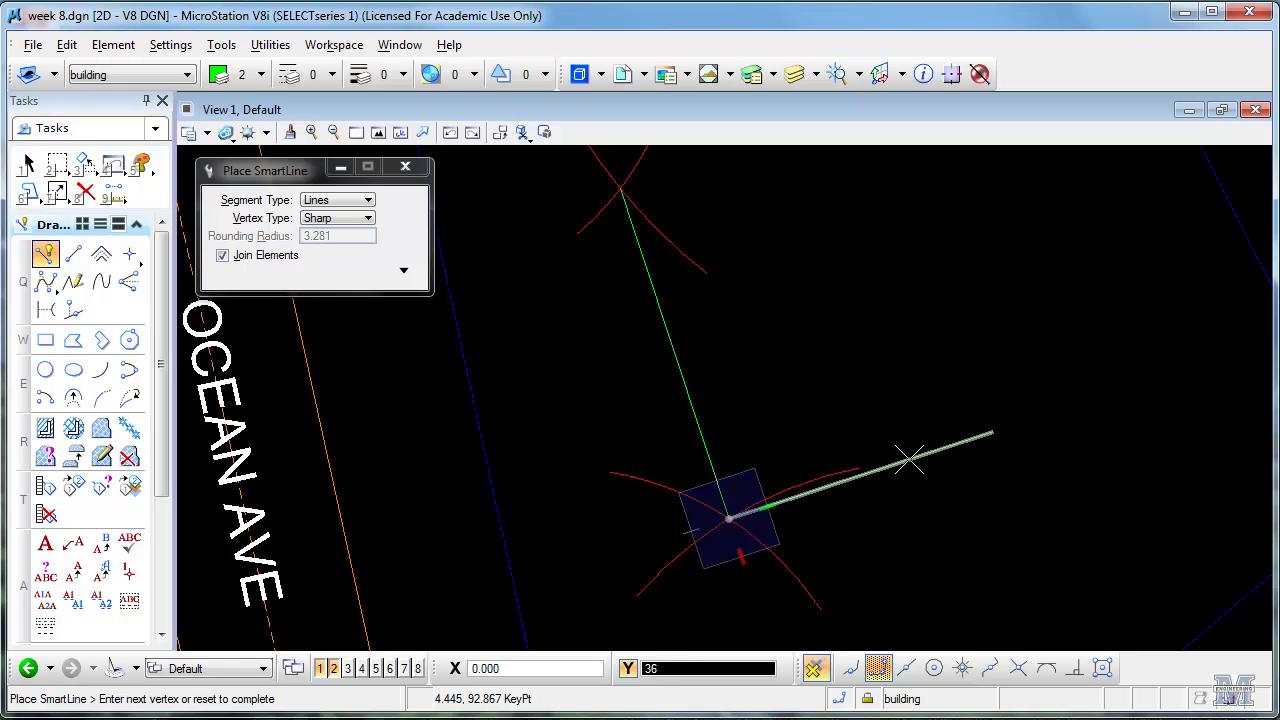
left_click(910, 458)
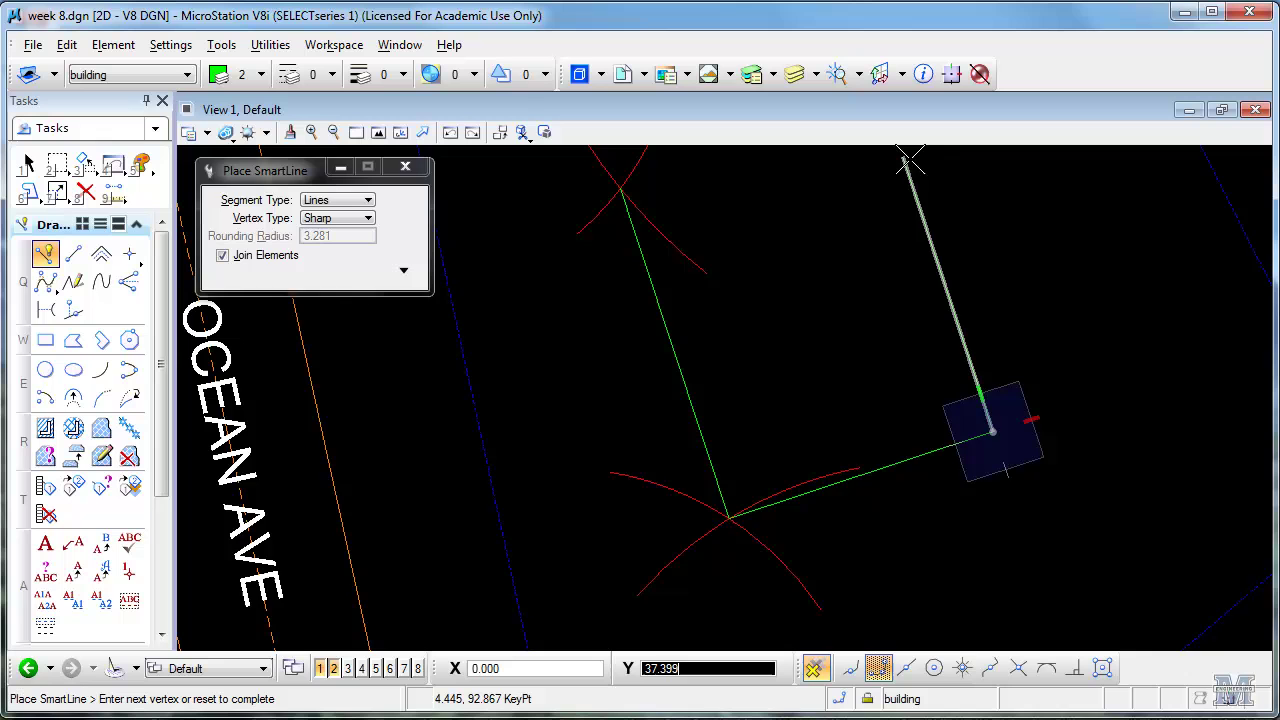
mouse_move(928, 290)
middle_mouse_down()
mouse_move(914, 223)
mouse_move(895, 258)
middle_mouse_up()
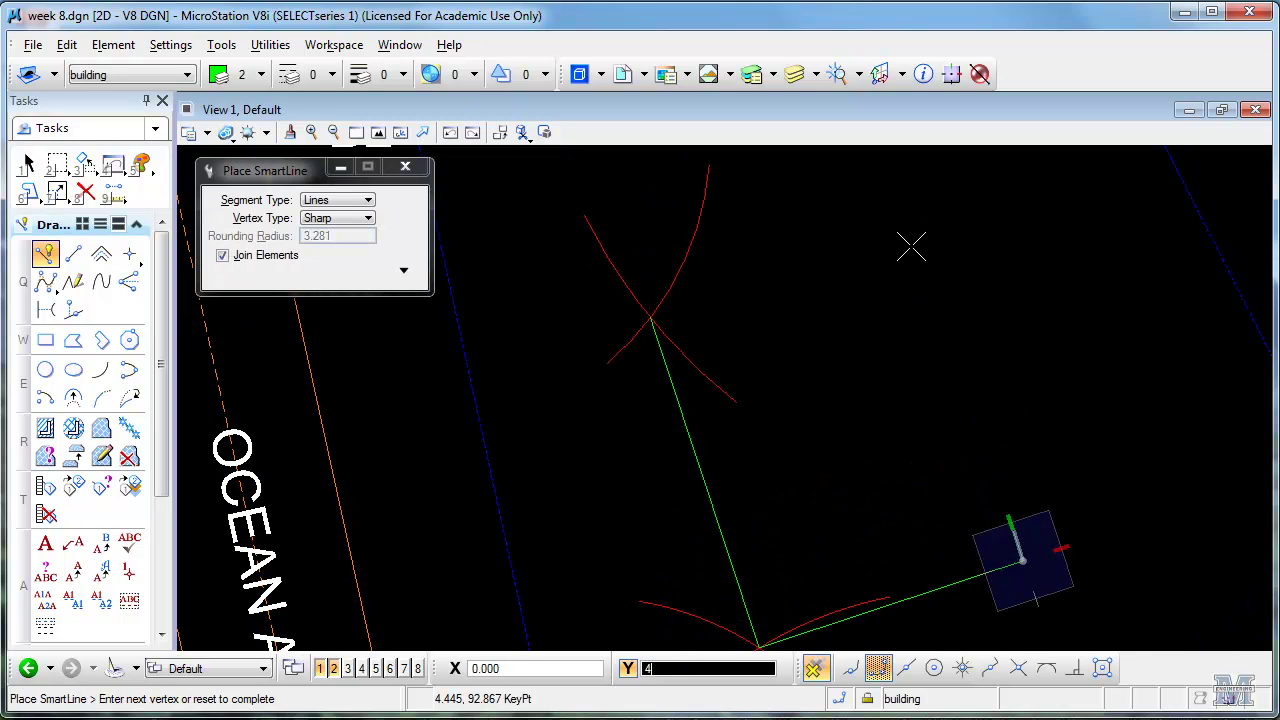
left_click(913, 232)
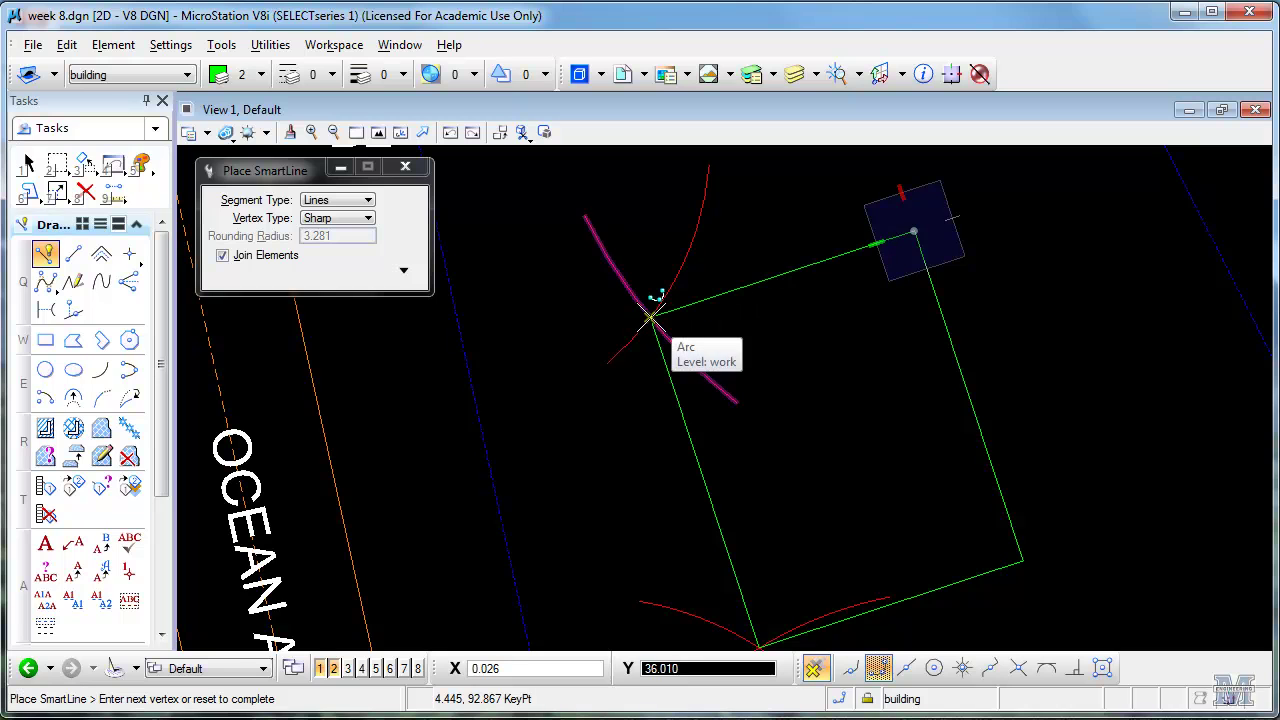
scroll(652, 318, "up", 3)
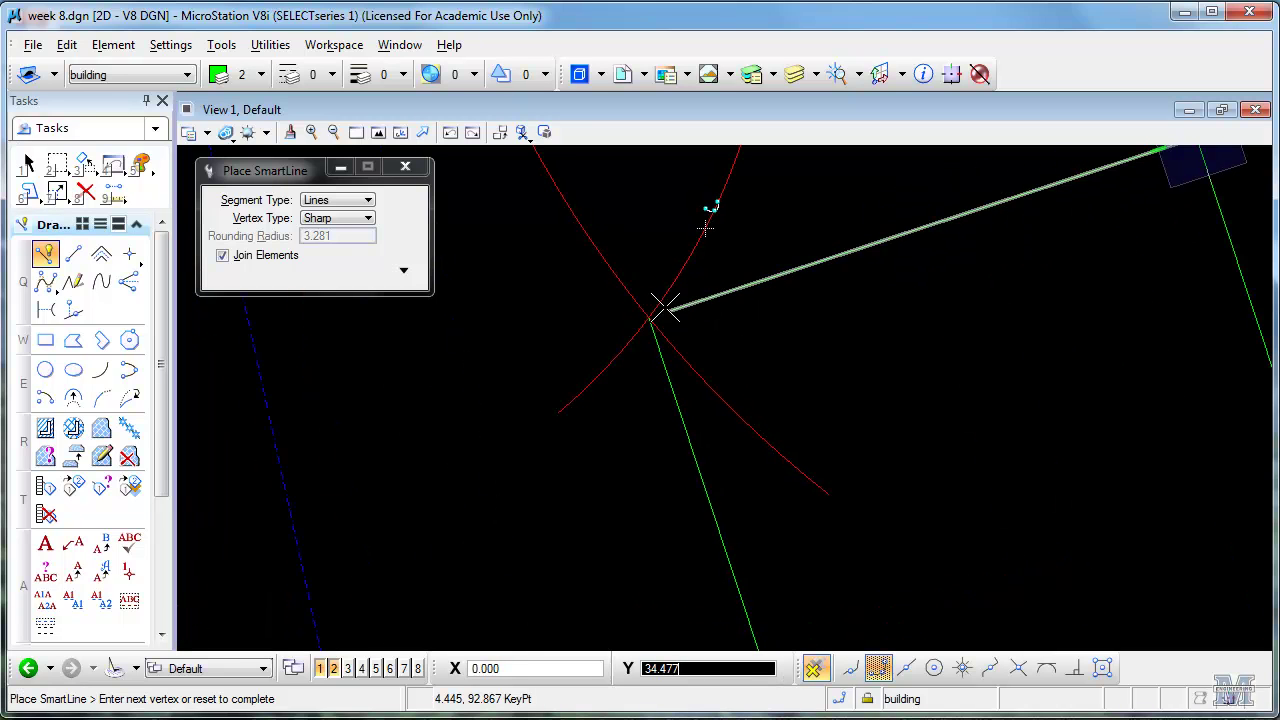
left_click(649, 318)
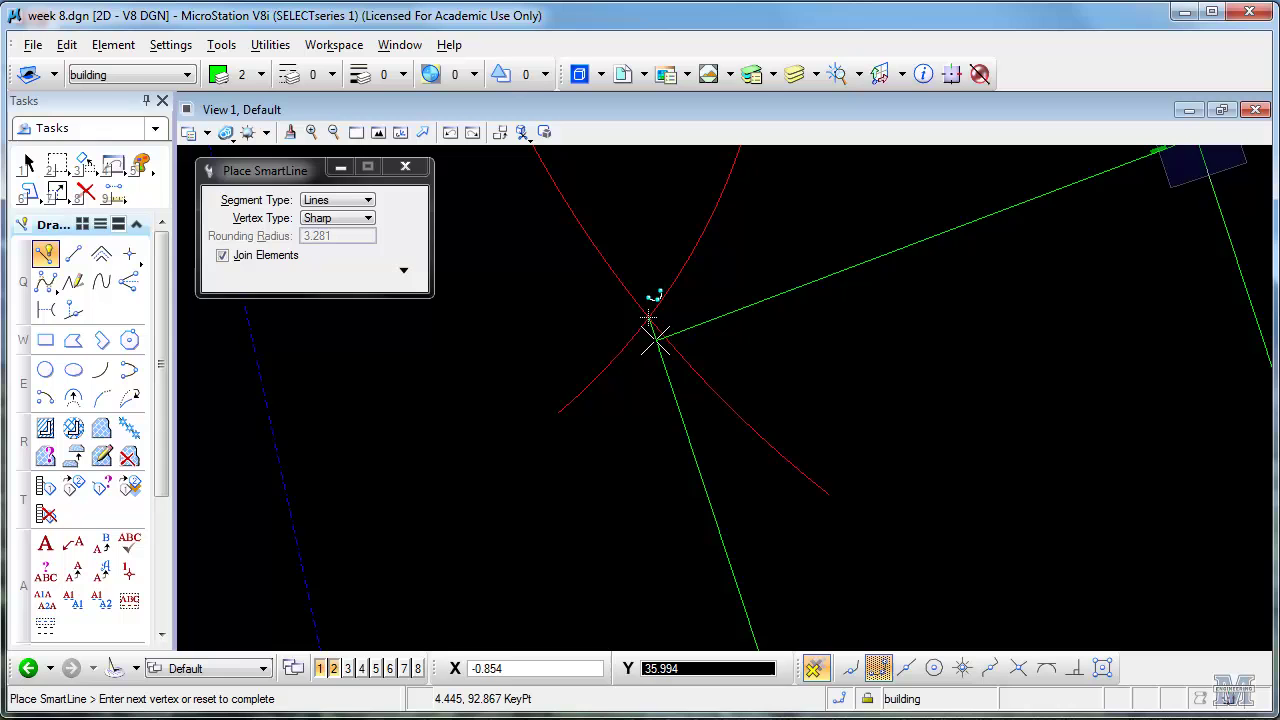
right_click(654, 321)
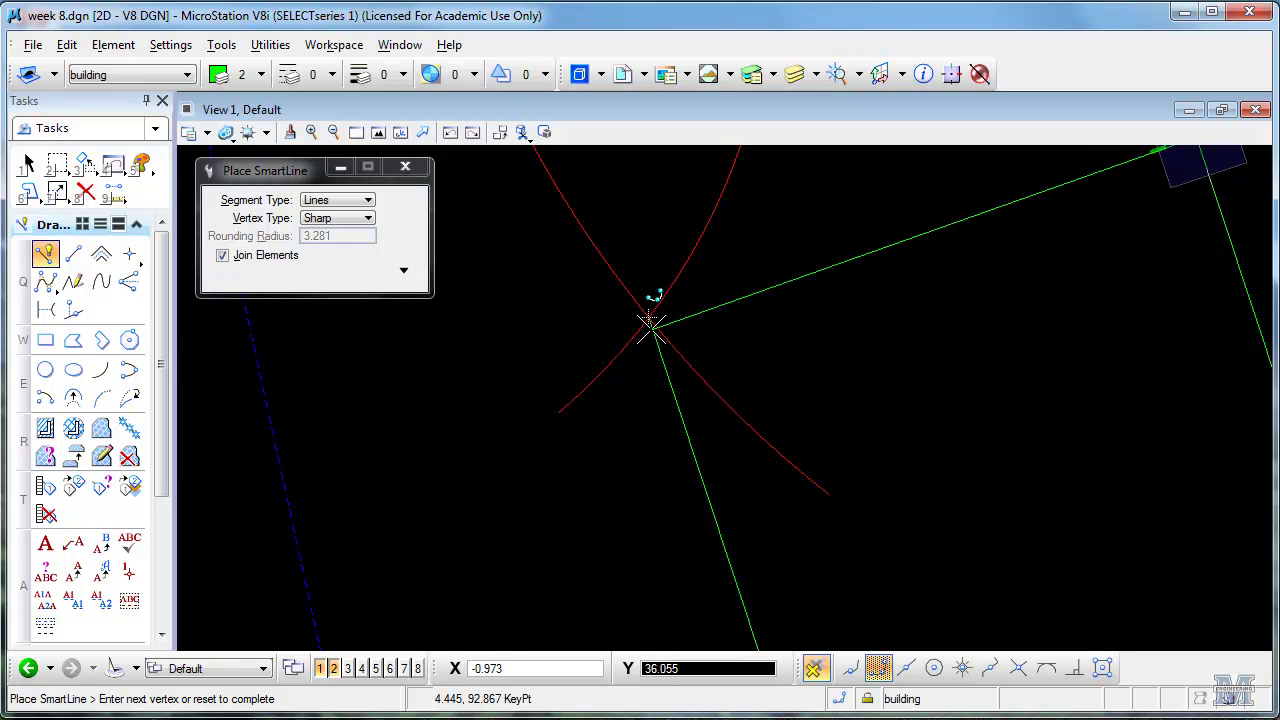
left_click(649, 318)
right_click(651, 318)
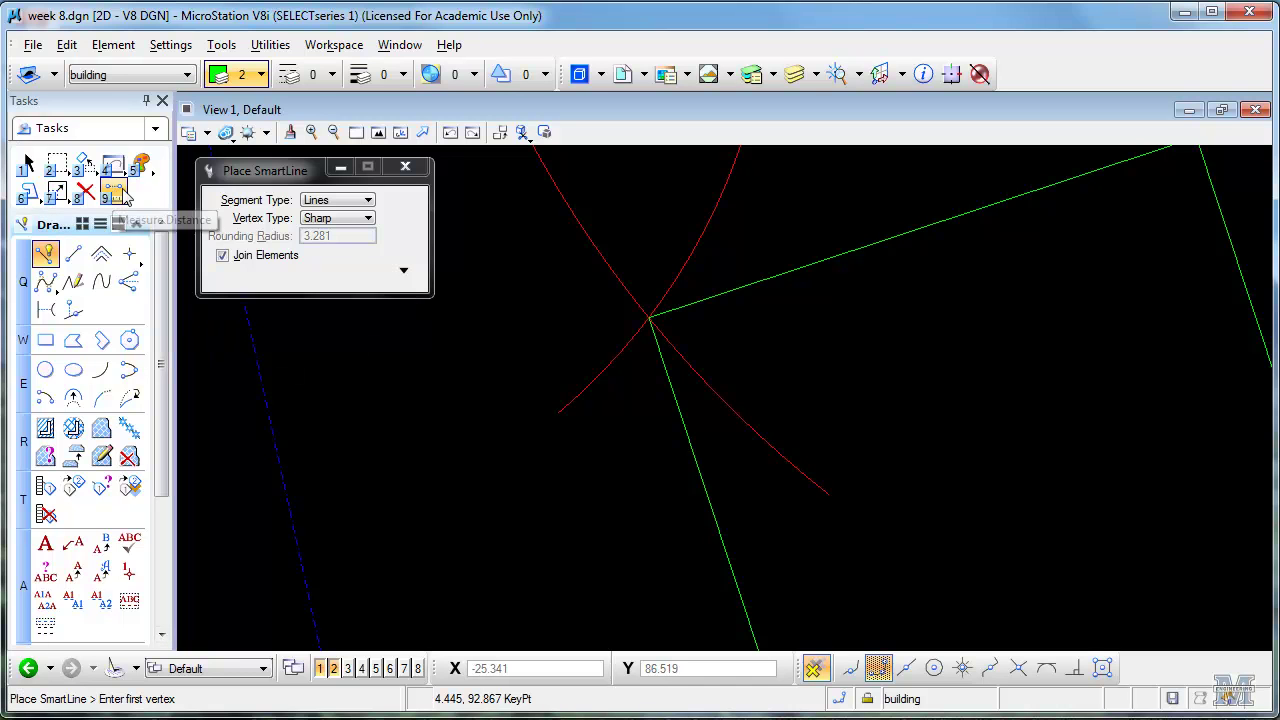
Step: Fit the drawing in the view and hide the work-level construction arcs
left_click(378, 132)
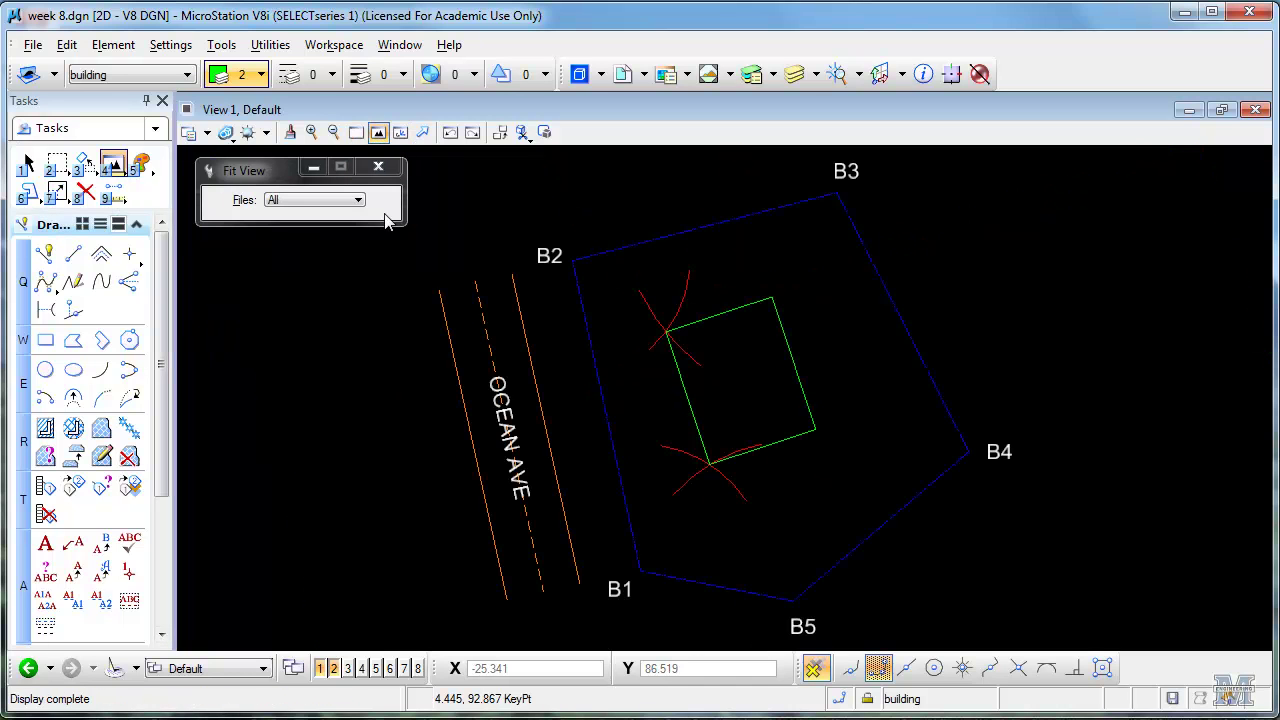
left_click(187, 74)
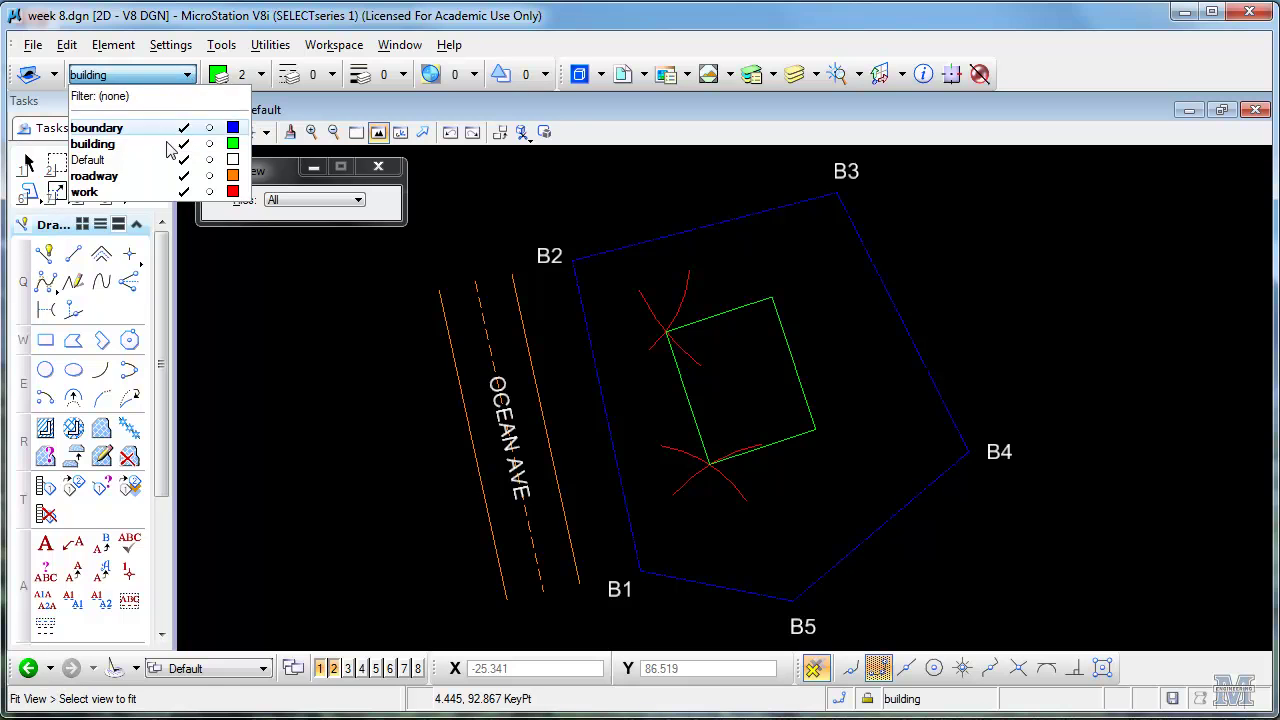
left_click(184, 192)
left_click(366, 477)
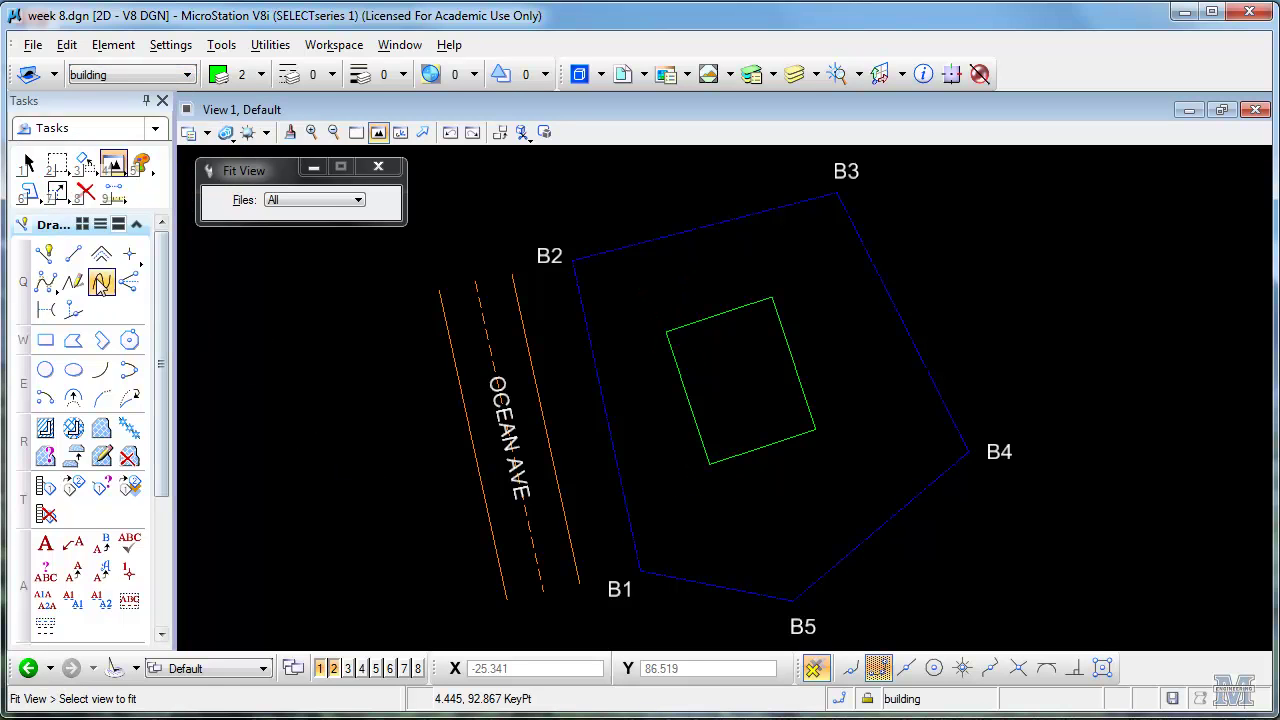
Step: Measure the building's left edge corner to corner, reading 45.001 ft
left_click(113, 192)
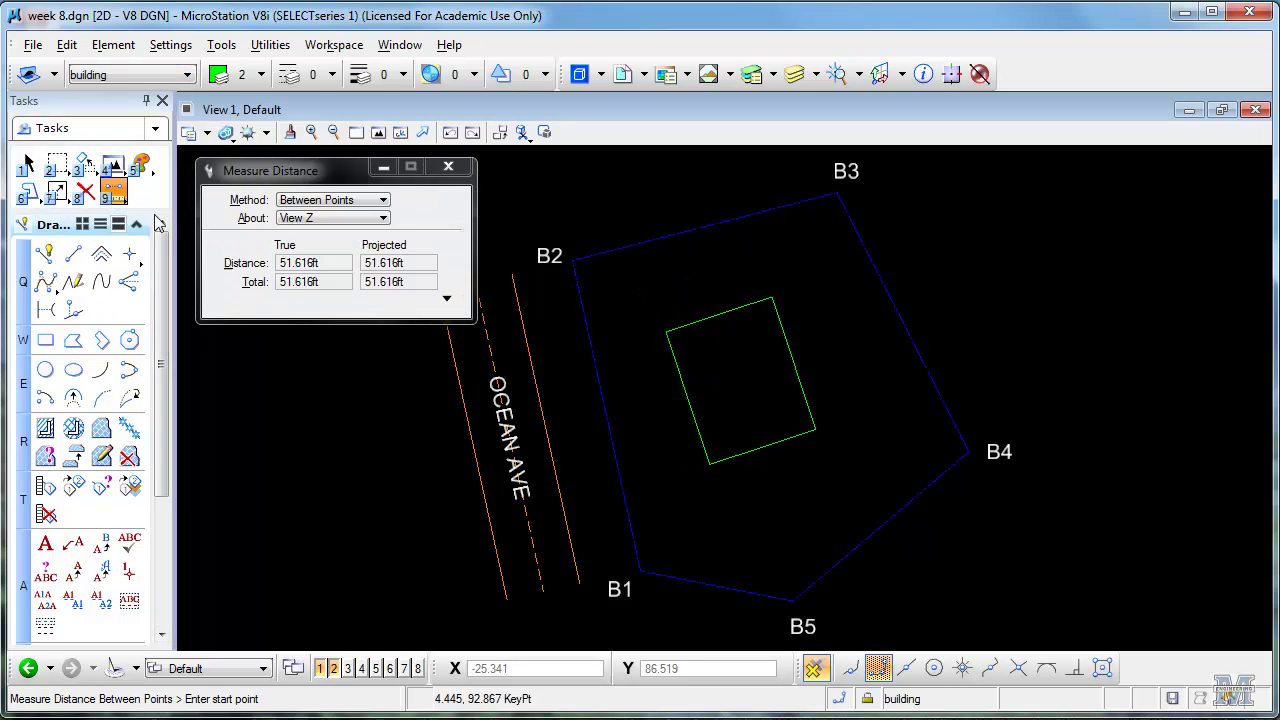
left_click(666, 331)
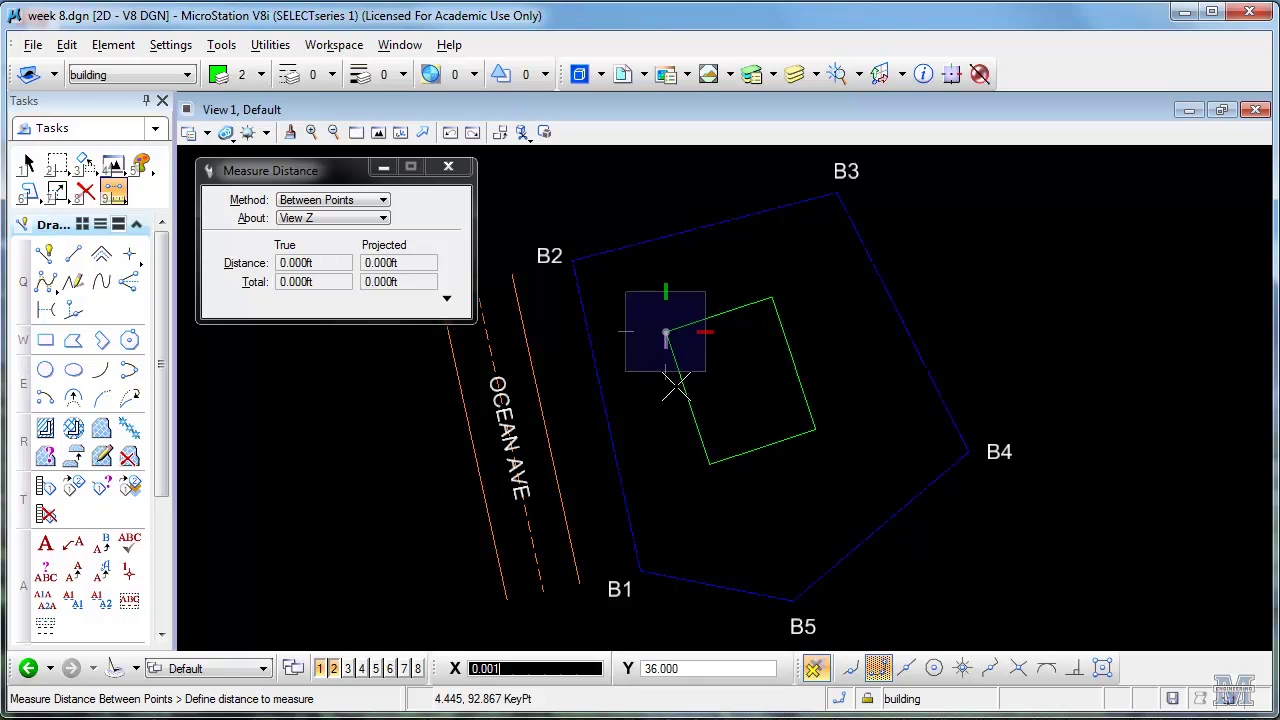
left_click(709, 463)
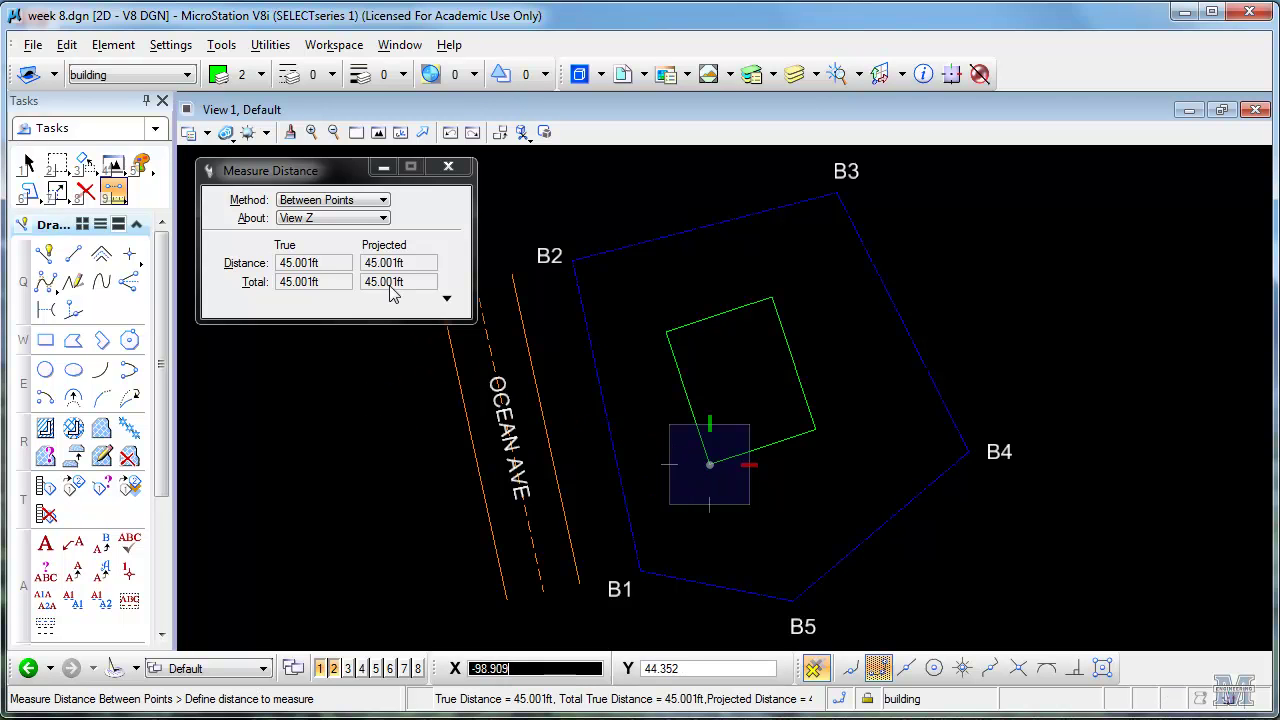
right_click(414, 462)
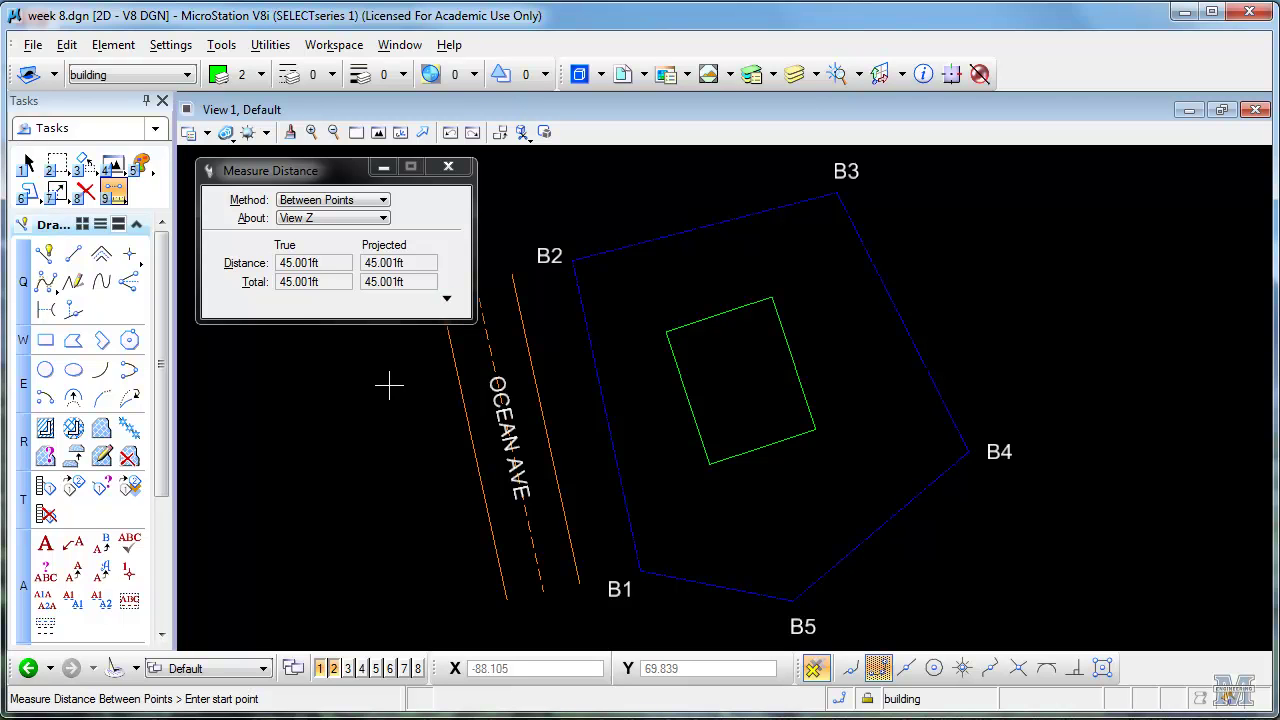
Step: On the boundary level, copy the lot boundary 10 ft inward using Move Parallel
left_click(186, 75)
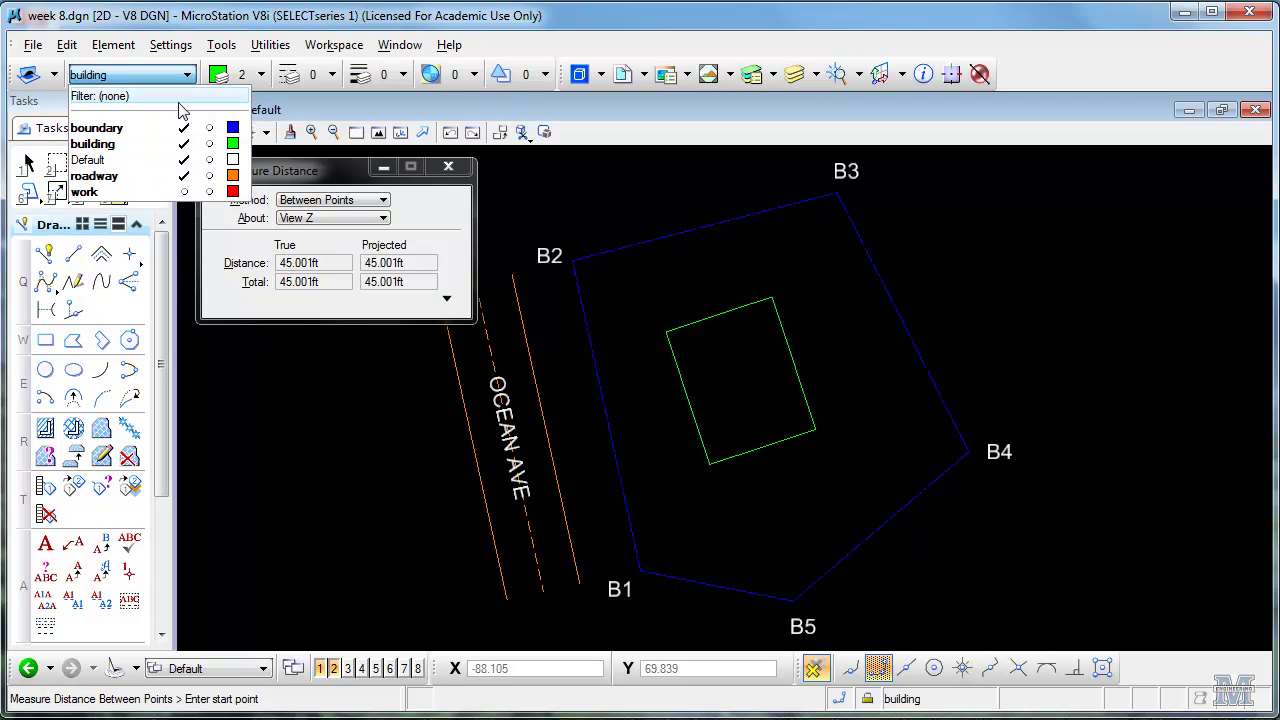
left_click(171, 130)
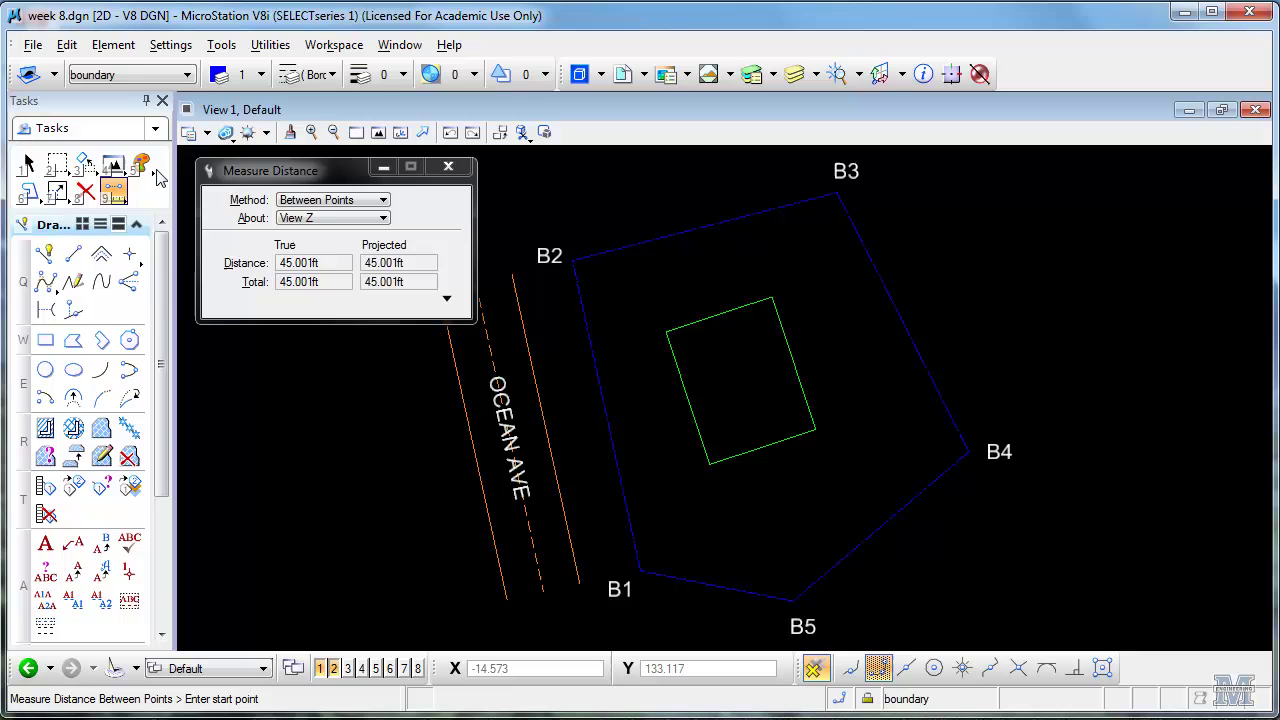
left_click(86, 168)
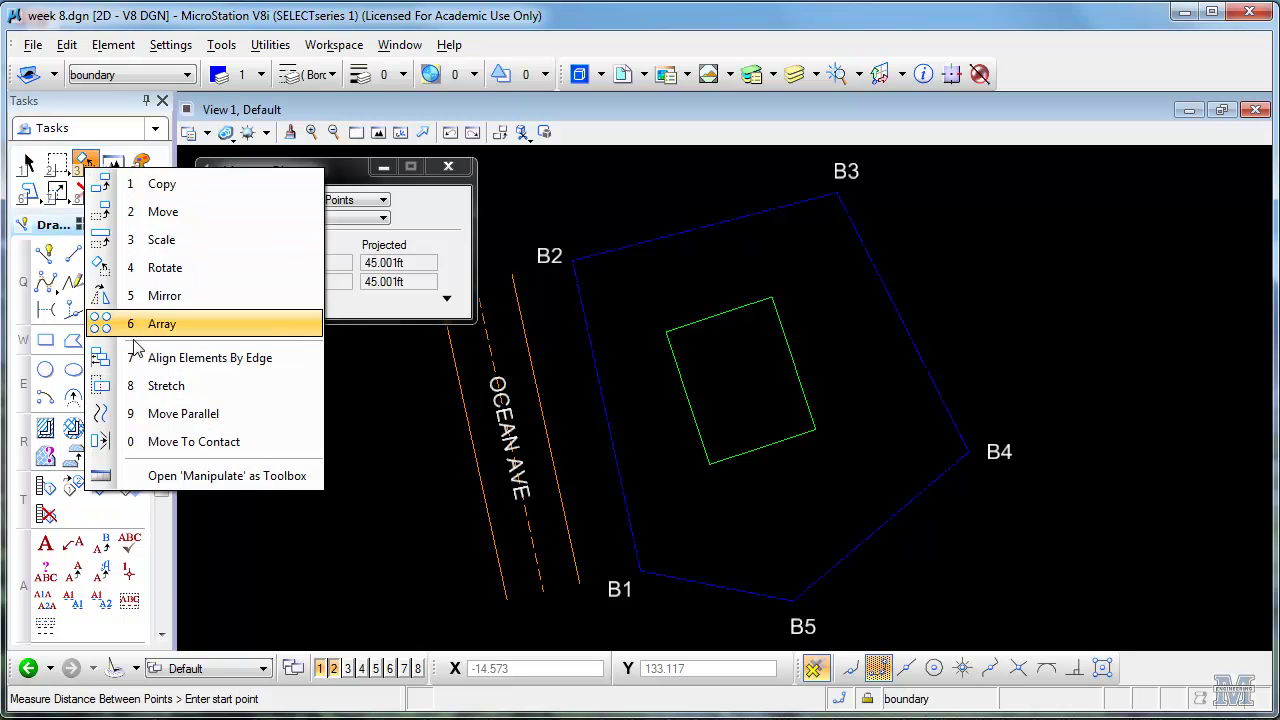
left_click(158, 415)
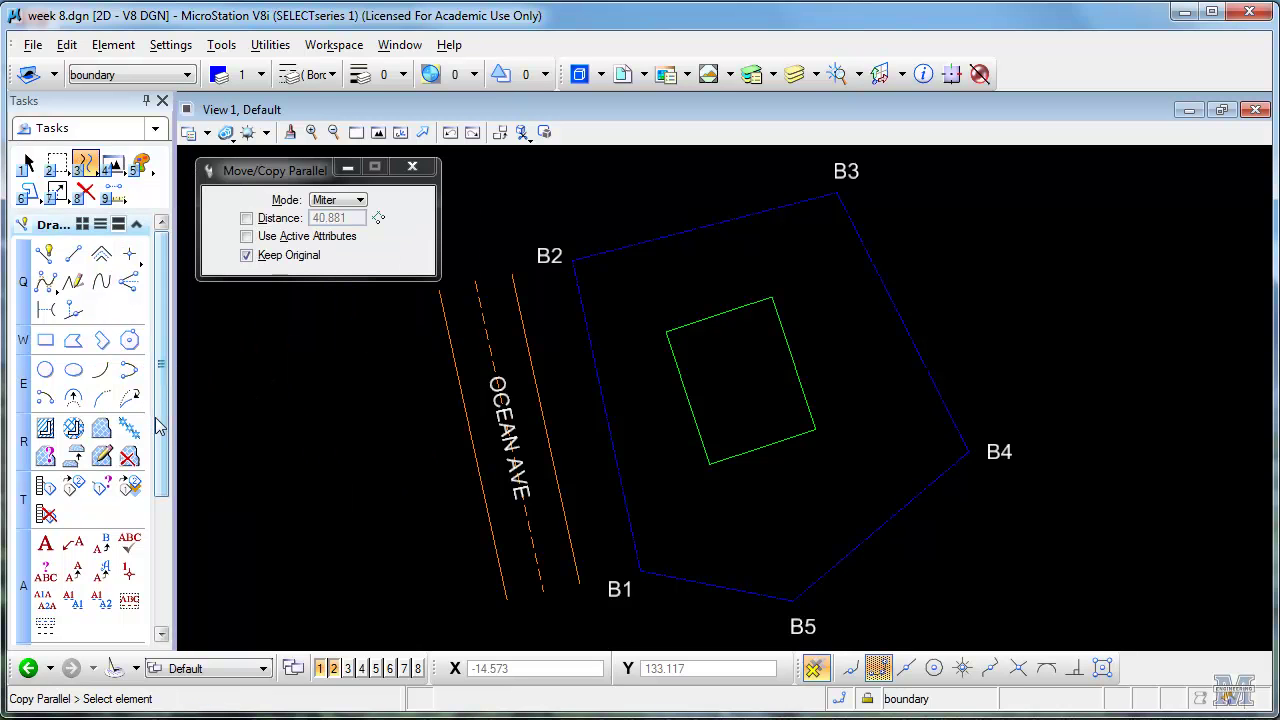
left_click(704, 227)
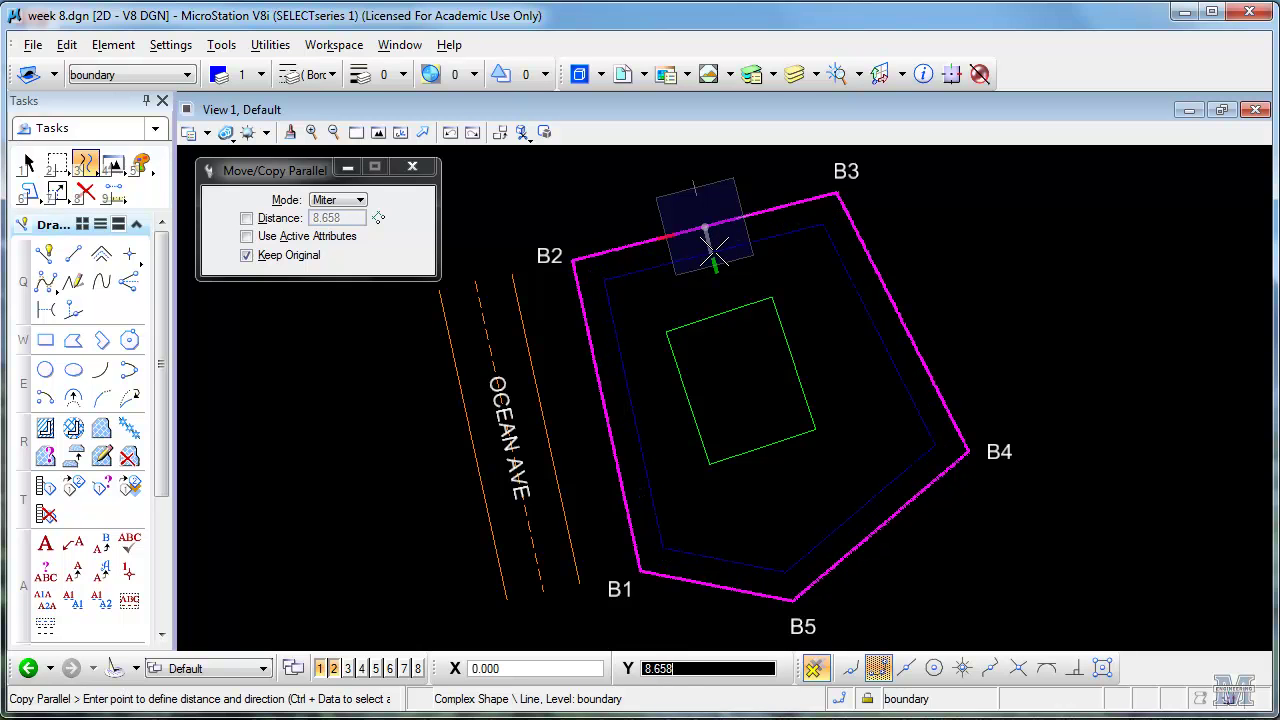
type("10")
left_click(716, 256)
right_click(975, 298)
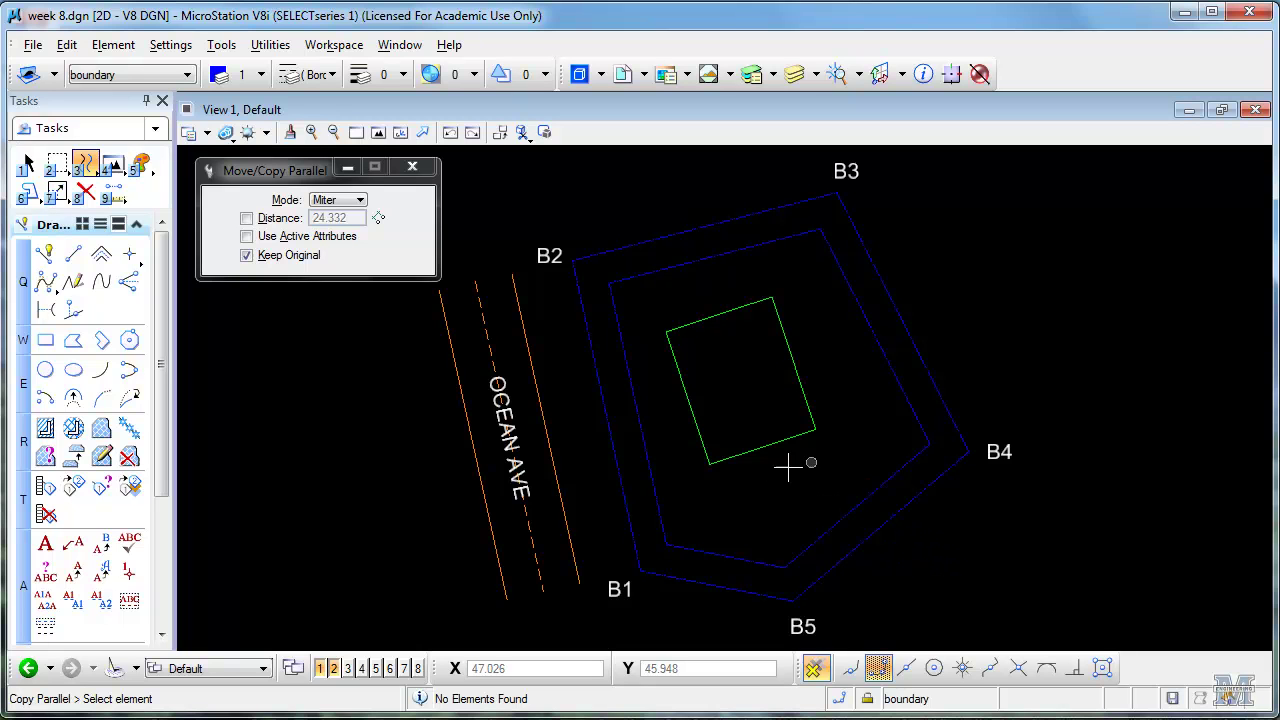
left_click(115, 196)
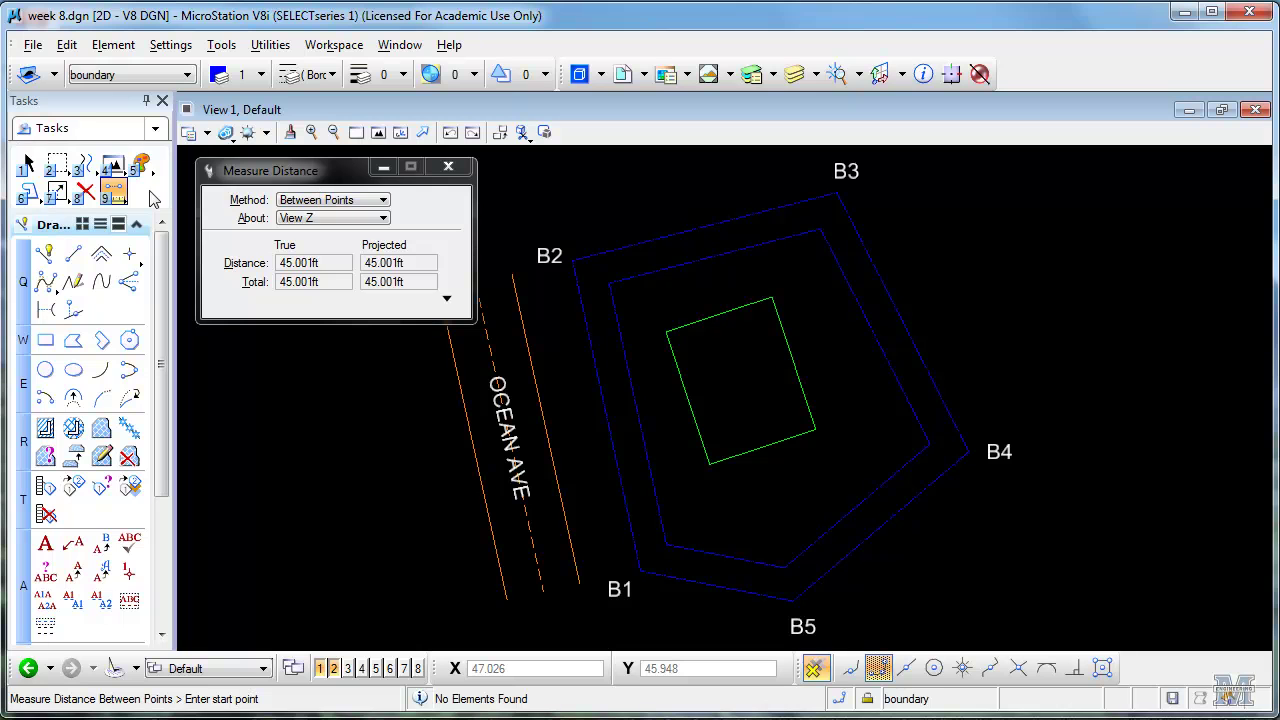
Step: Measure setback area minus building by Difference: 5857.8336 sq ft, 496.628 ft perimeter
left_click(117, 196)
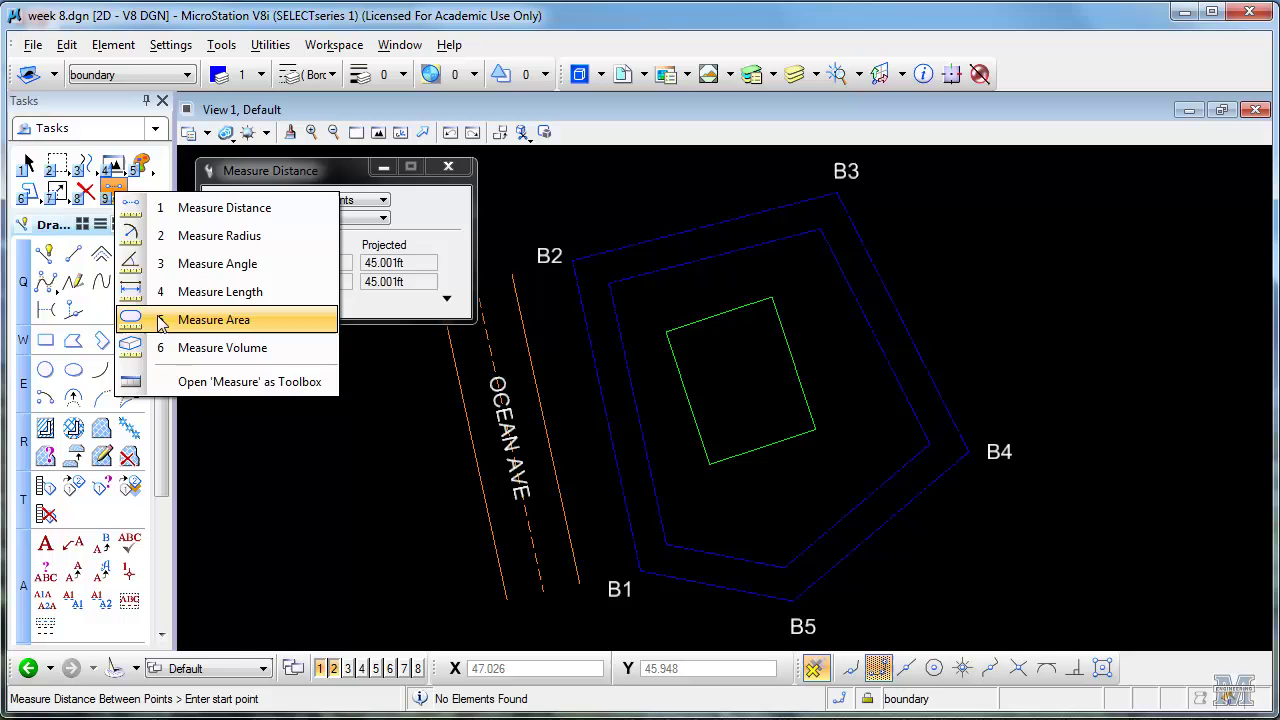
left_click(150, 320)
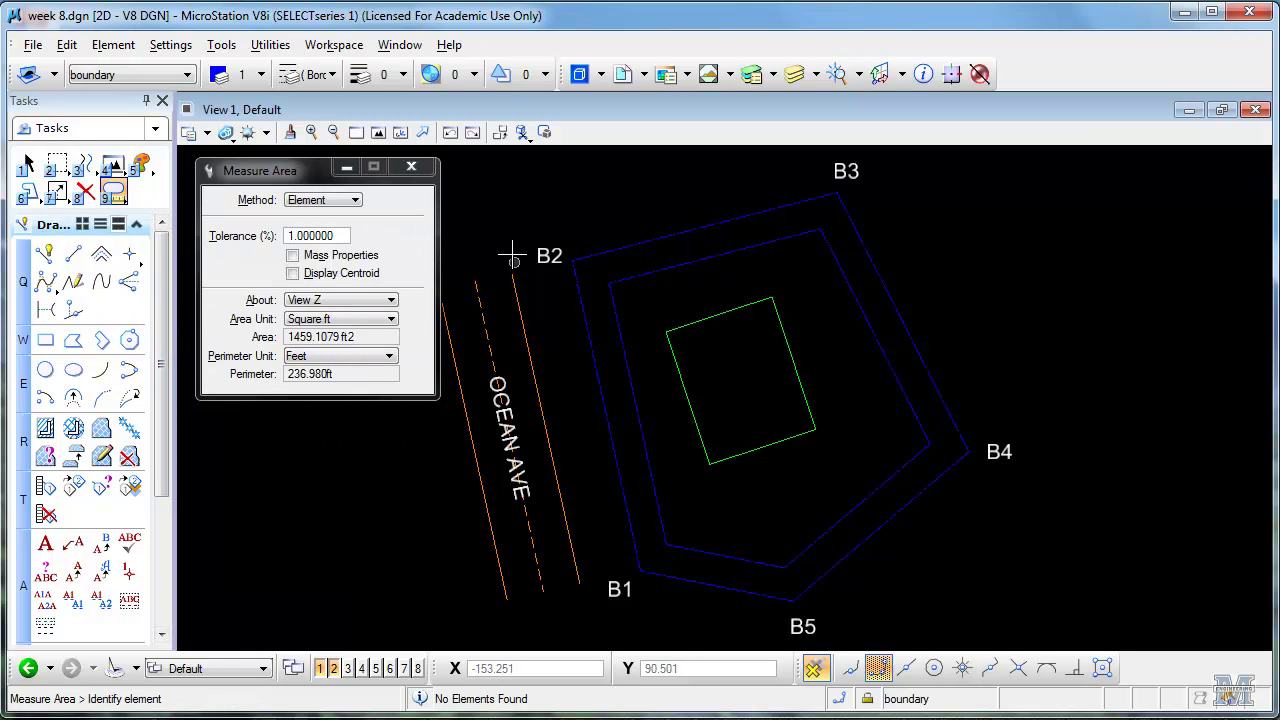
left_click(353, 200)
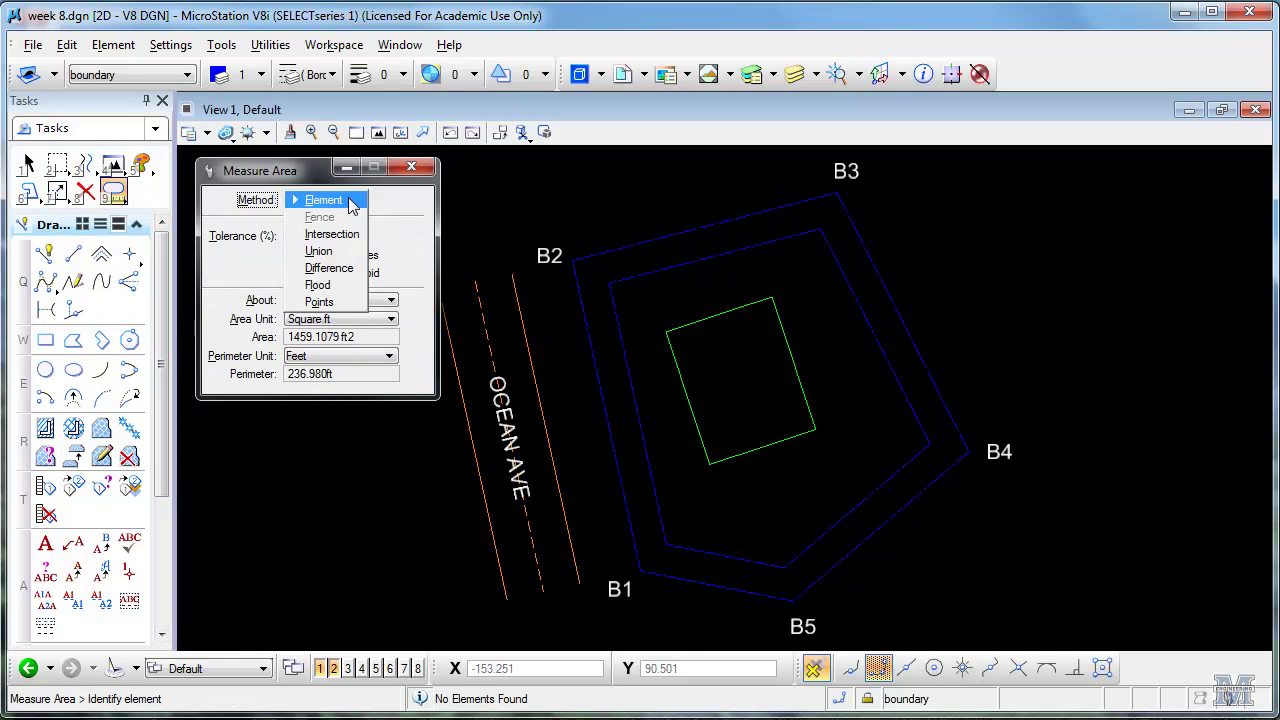
left_click(352, 270)
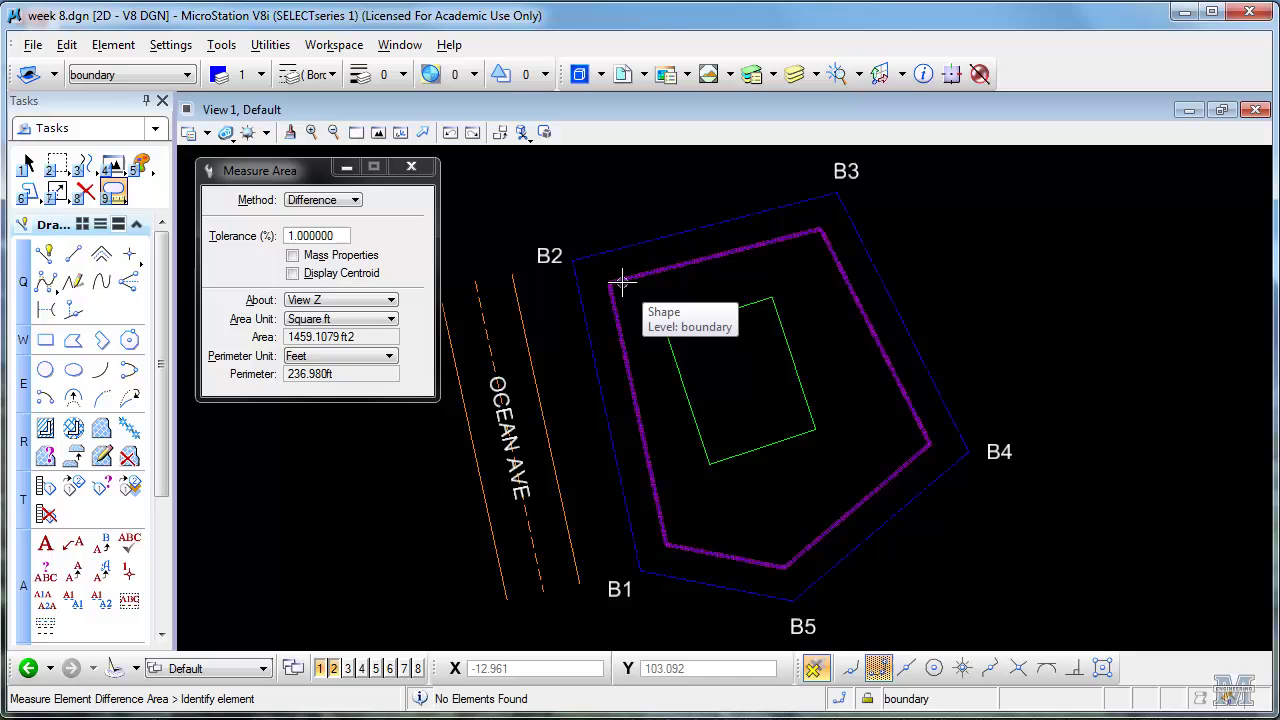
left_click(701, 261)
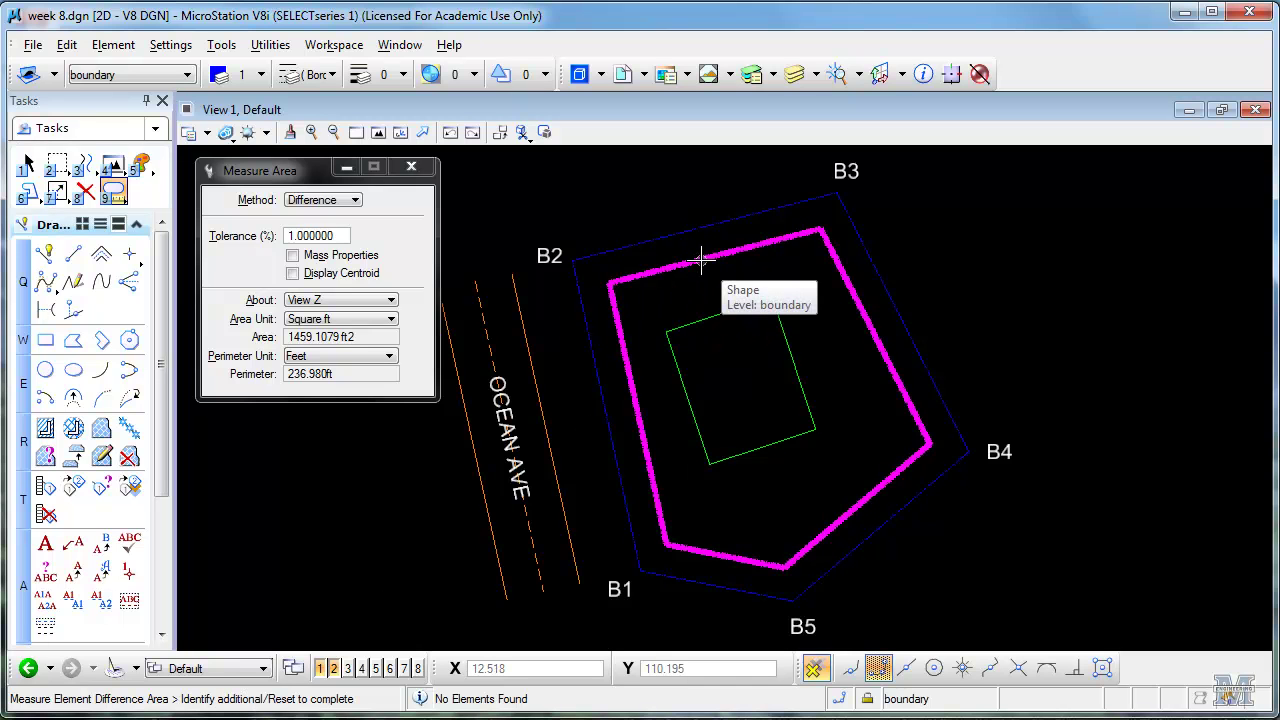
left_click(716, 318)
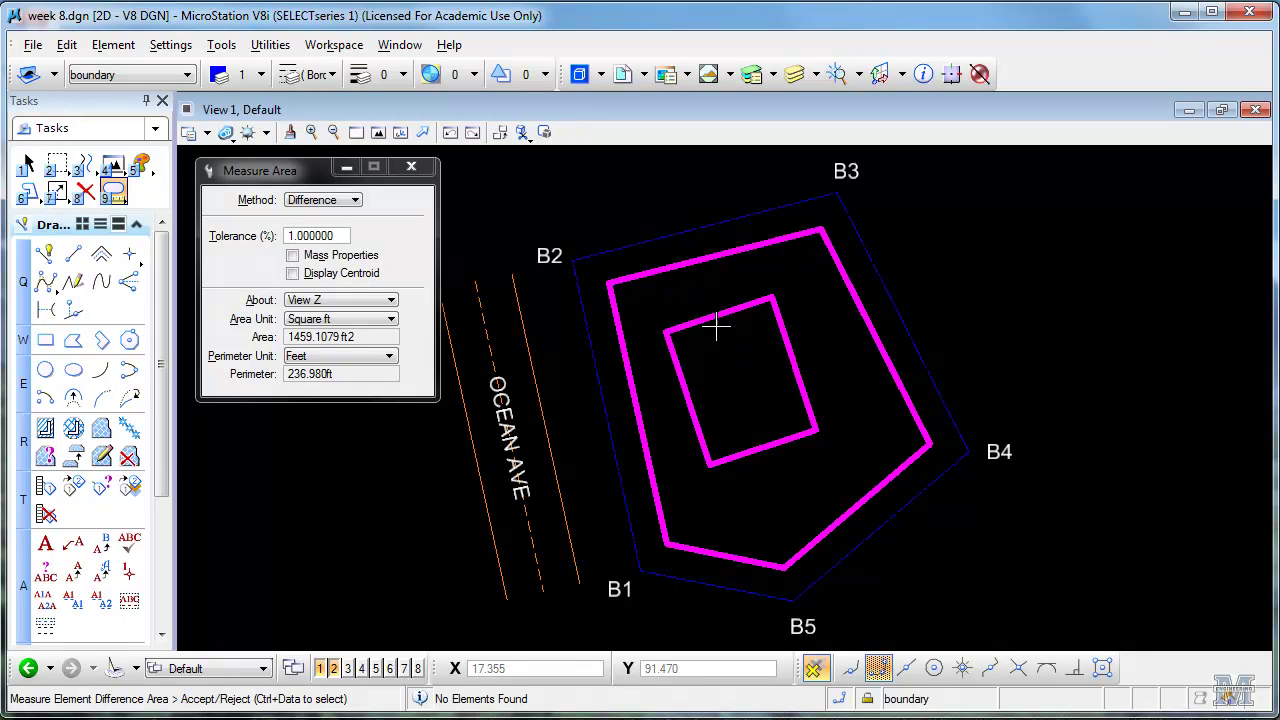
left_click(828, 362)
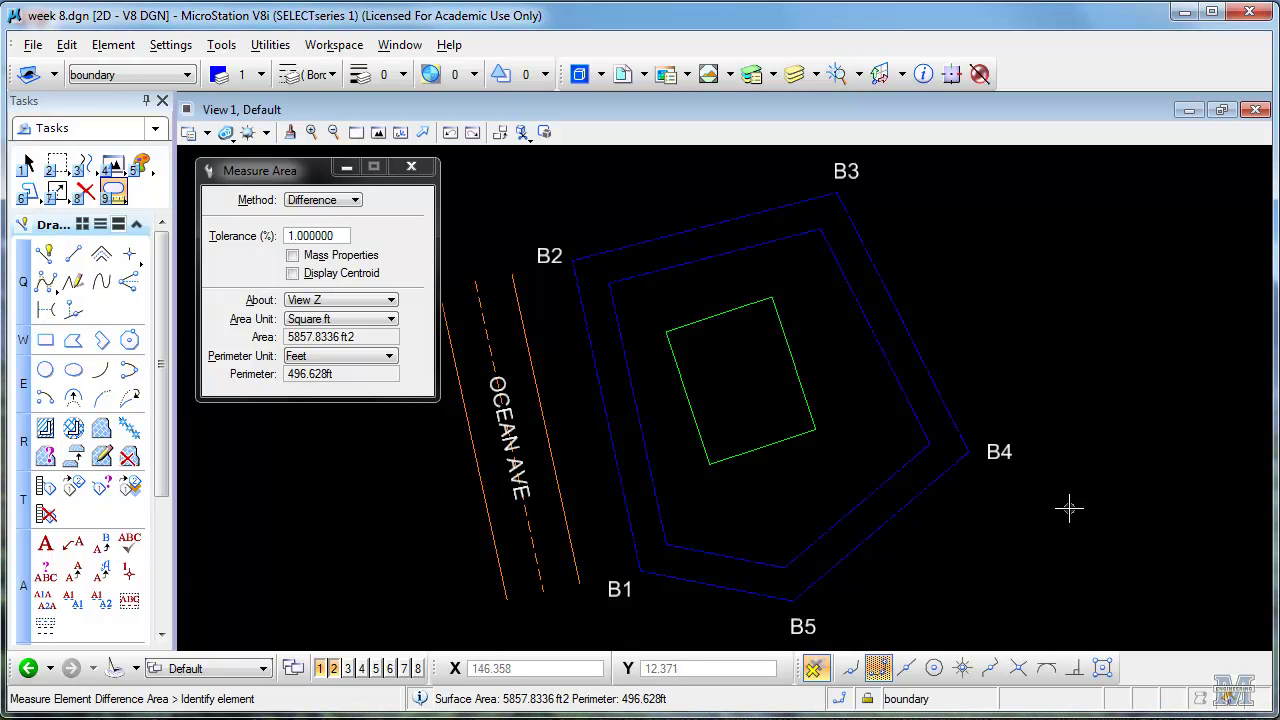
left_click(30, 198)
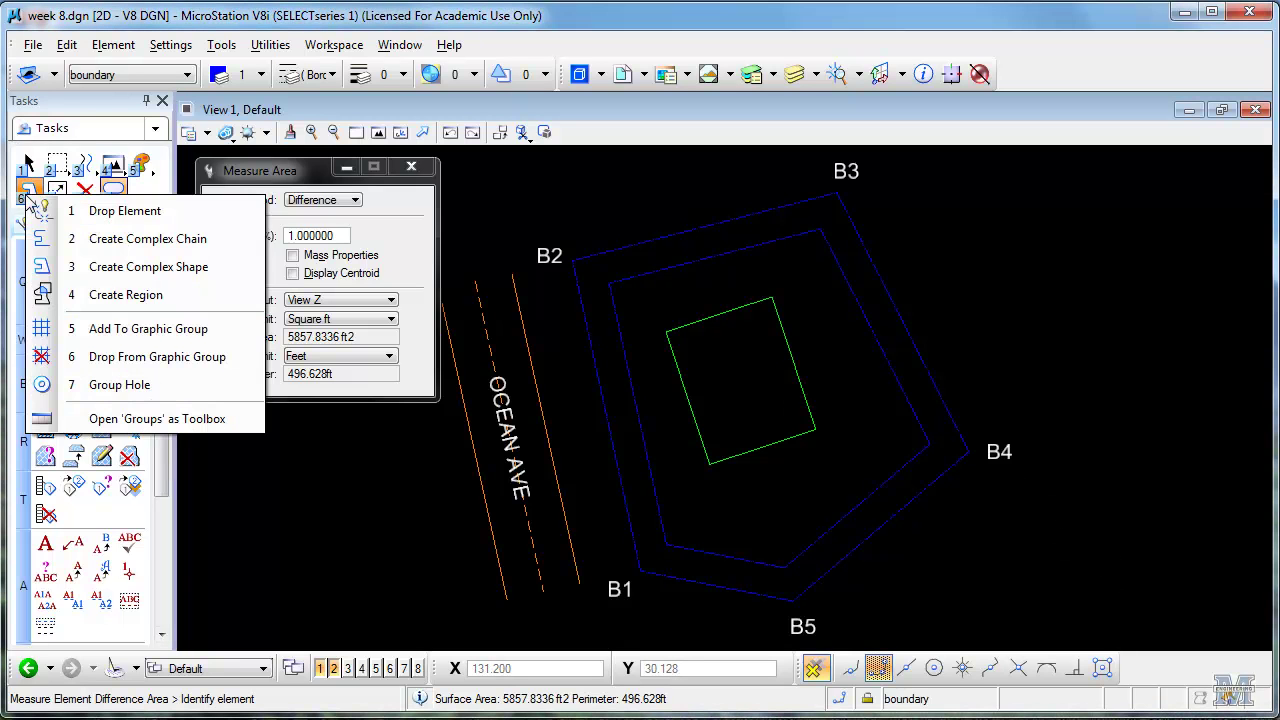
left_click(58, 270)
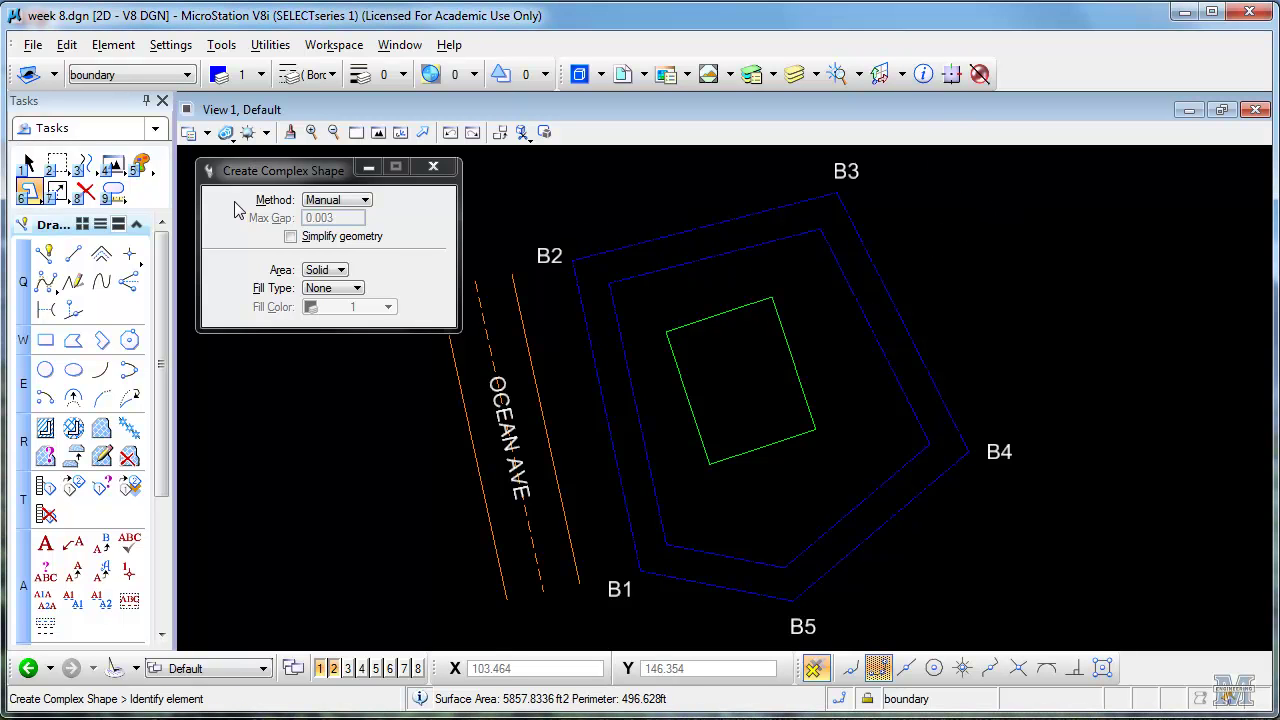
left_click(113, 189)
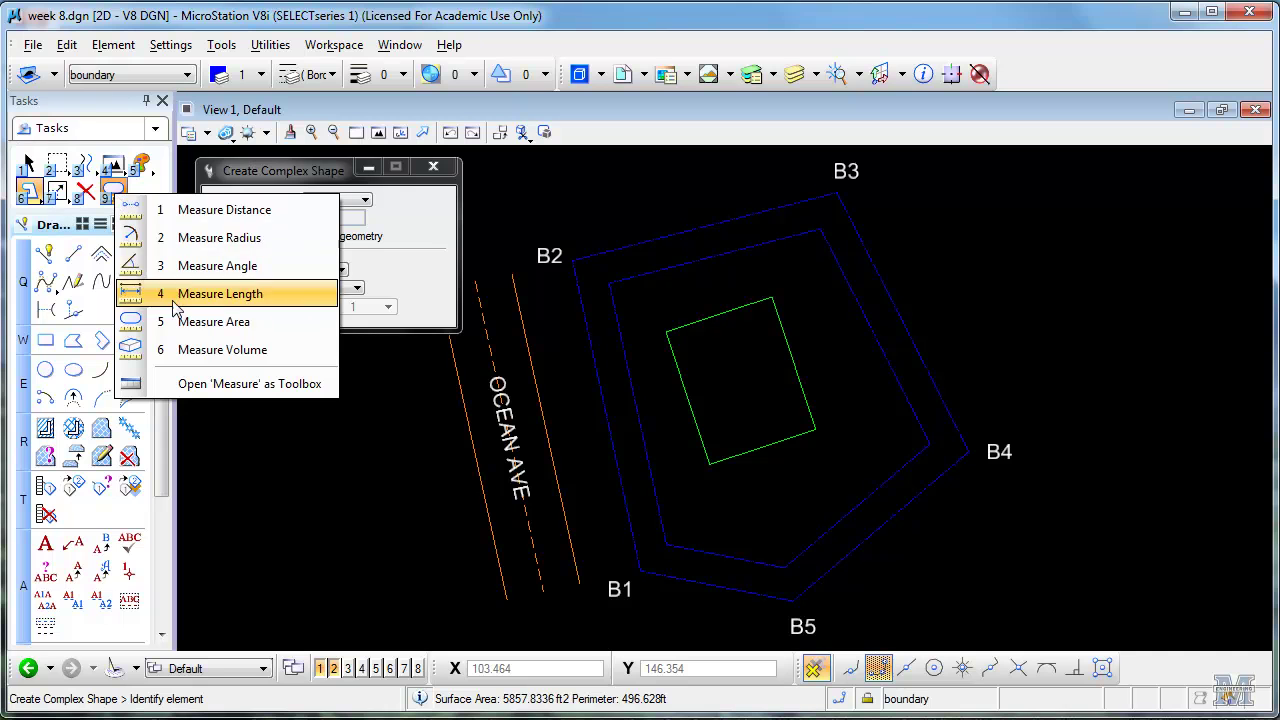
Step: Measure the region inside the setback line with the Flood area method
left_click(145, 321)
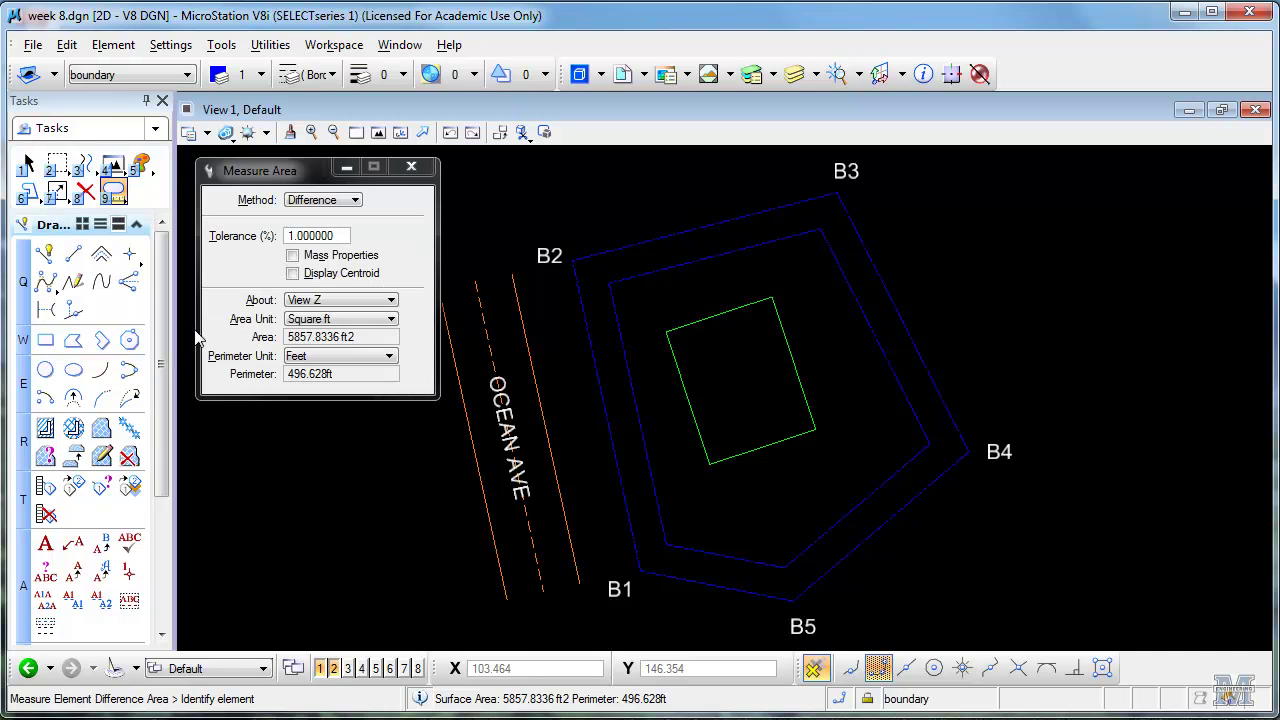
left_click(340, 200)
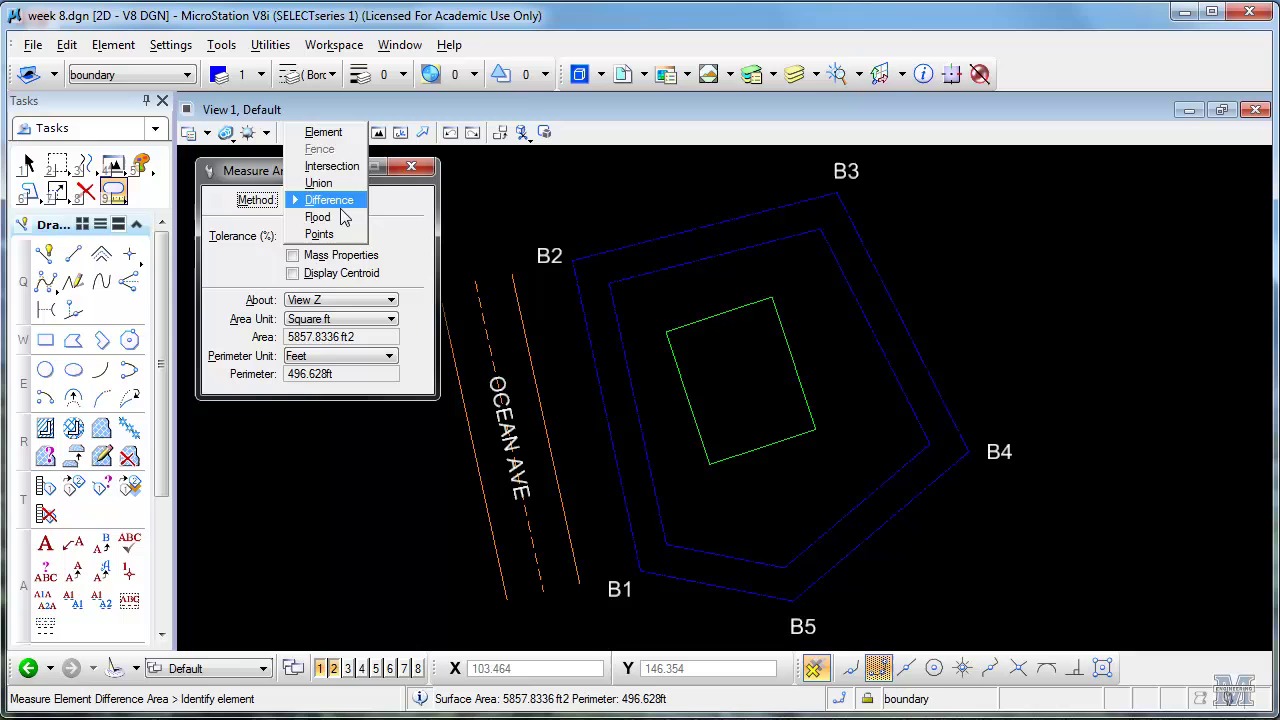
left_click(344, 218)
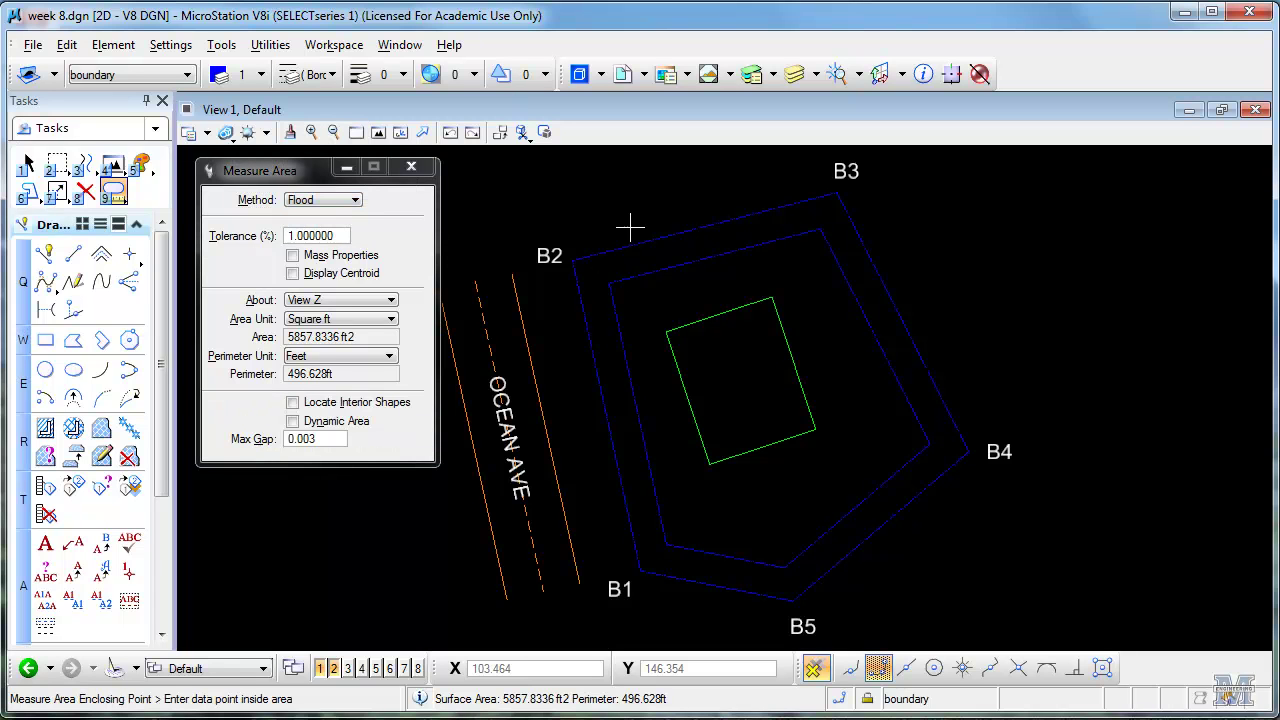
left_click(669, 295)
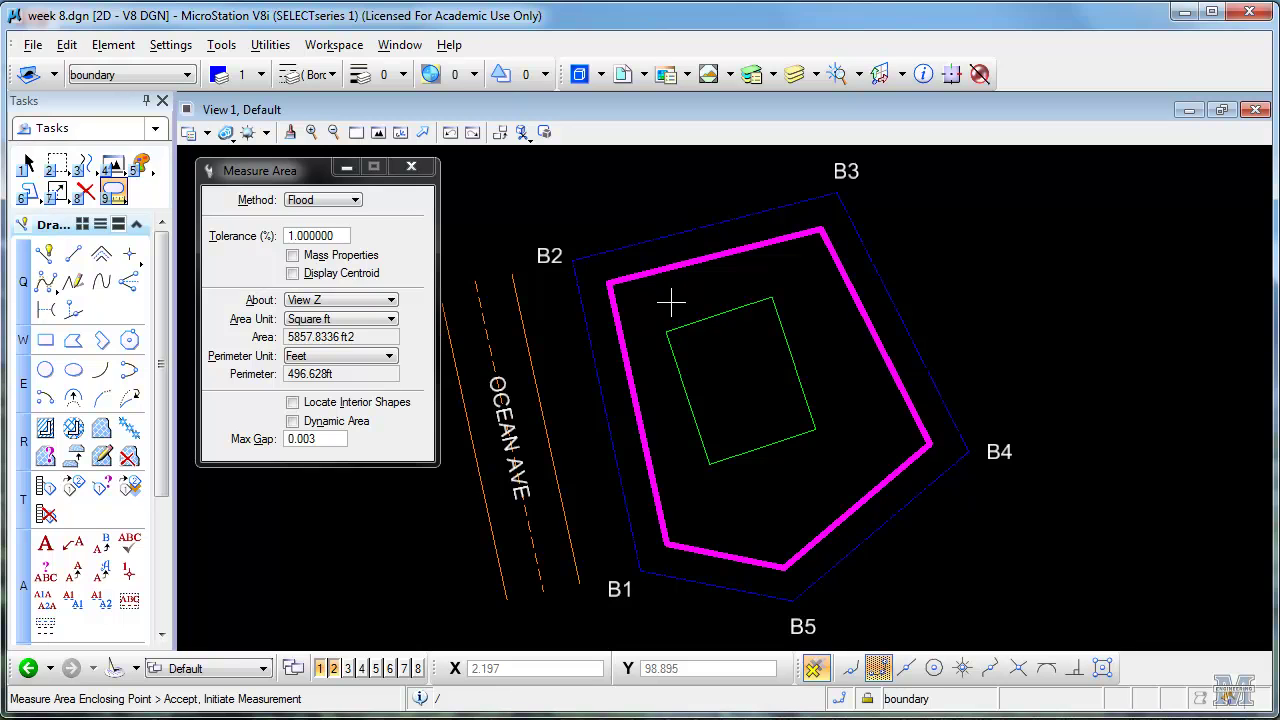
left_click(671, 303)
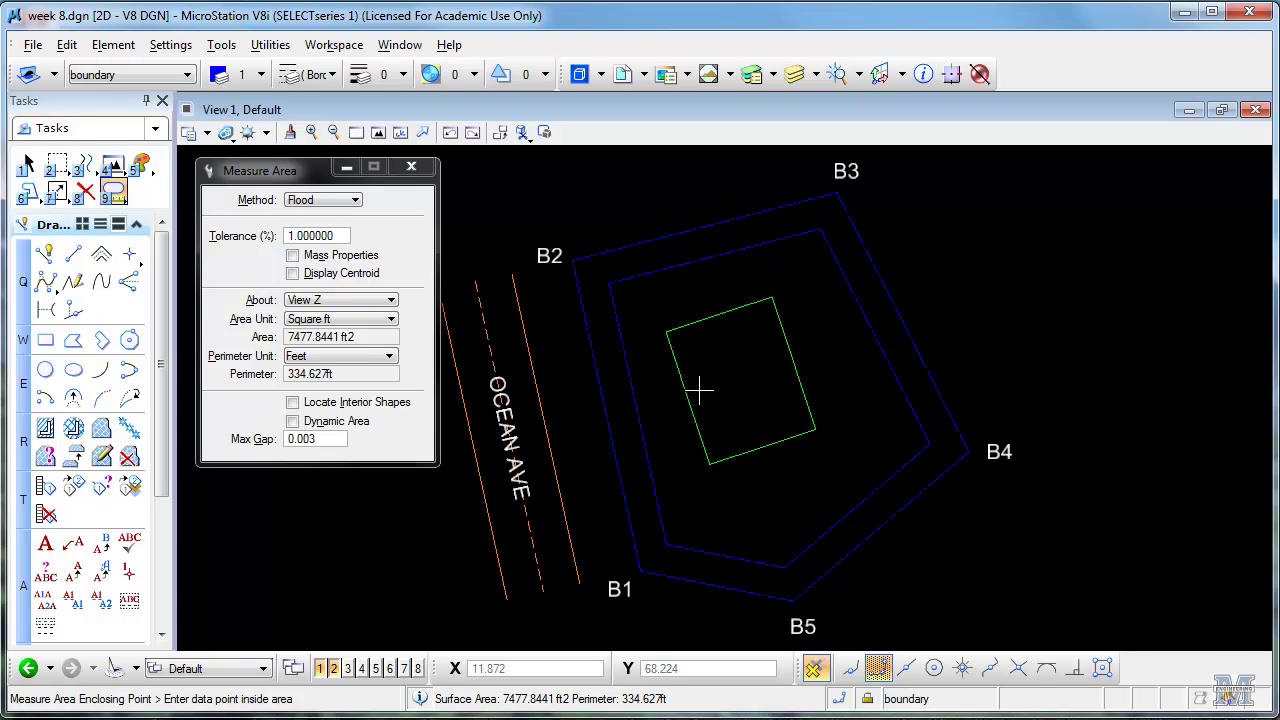
Step: Turn on Locate Interior Shapes and re-flood to exclude the building, confirming 5857.8336 sq ft
left_click(293, 403)
left_click(662, 298)
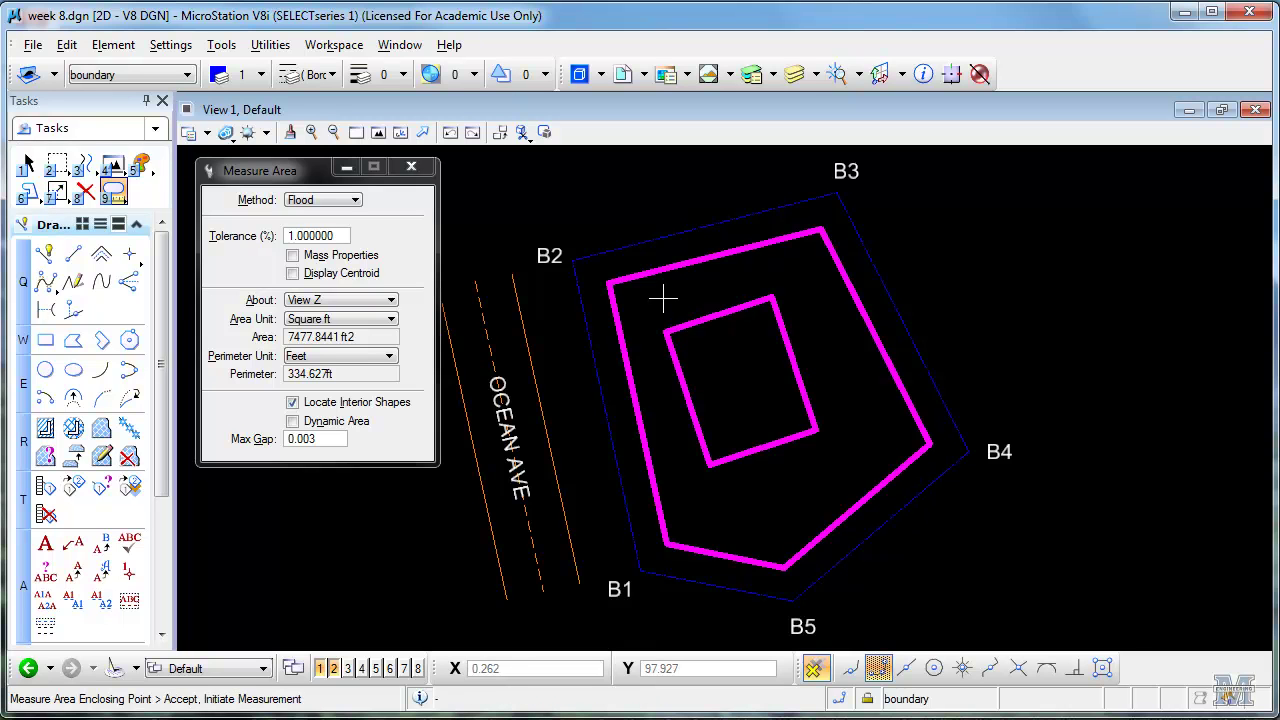
left_click(664, 296)
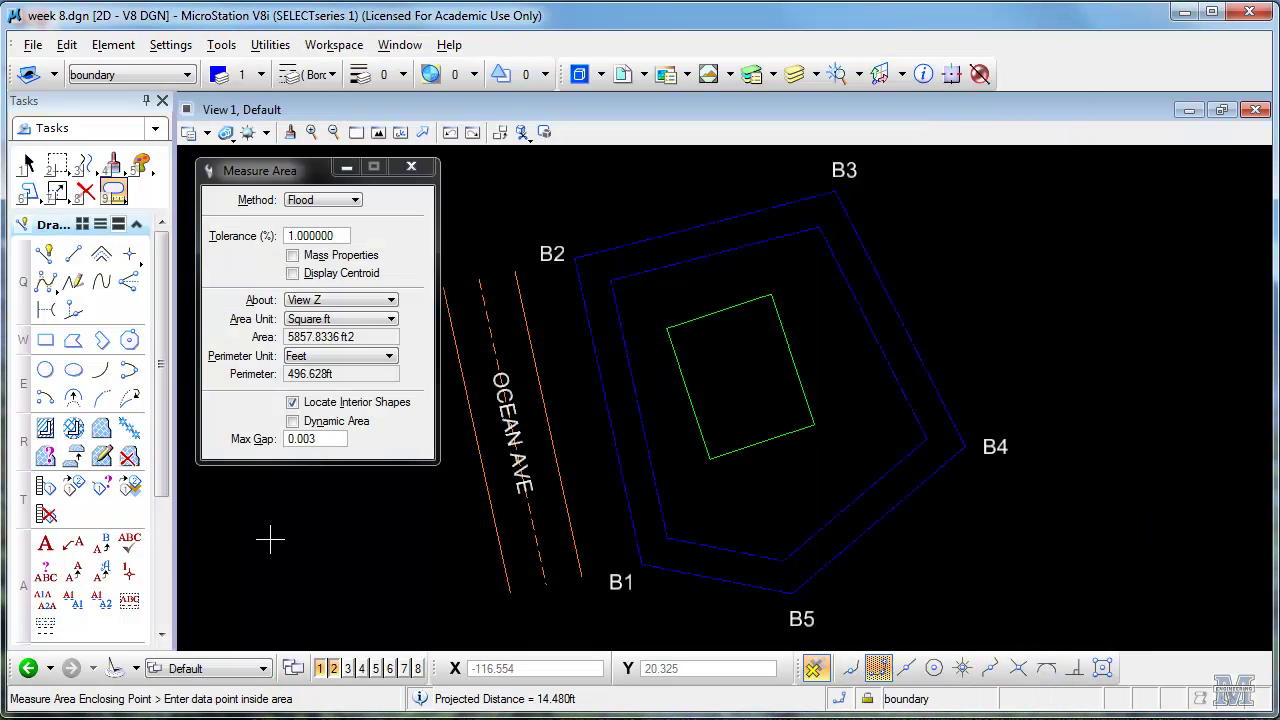
Step: Place the label 'BUILDABLE AREA = 5858 SF' just right of corner B3
left_click(45, 543)
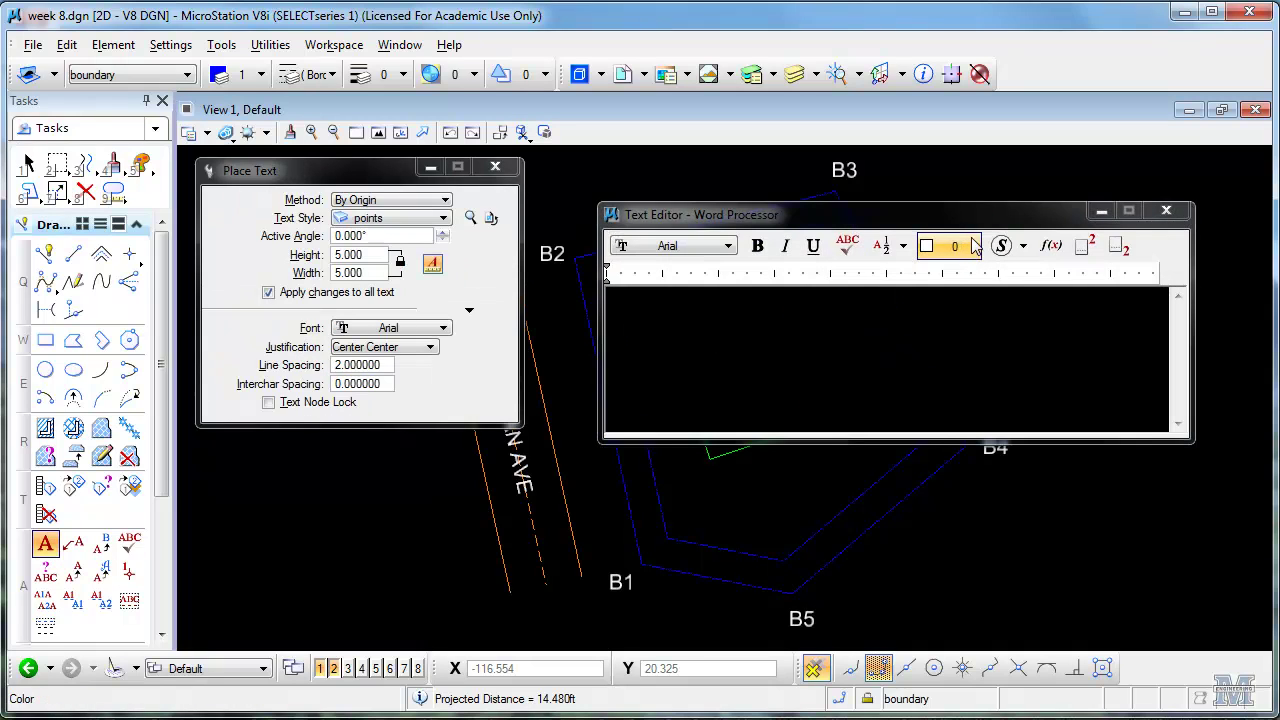
type("BU")
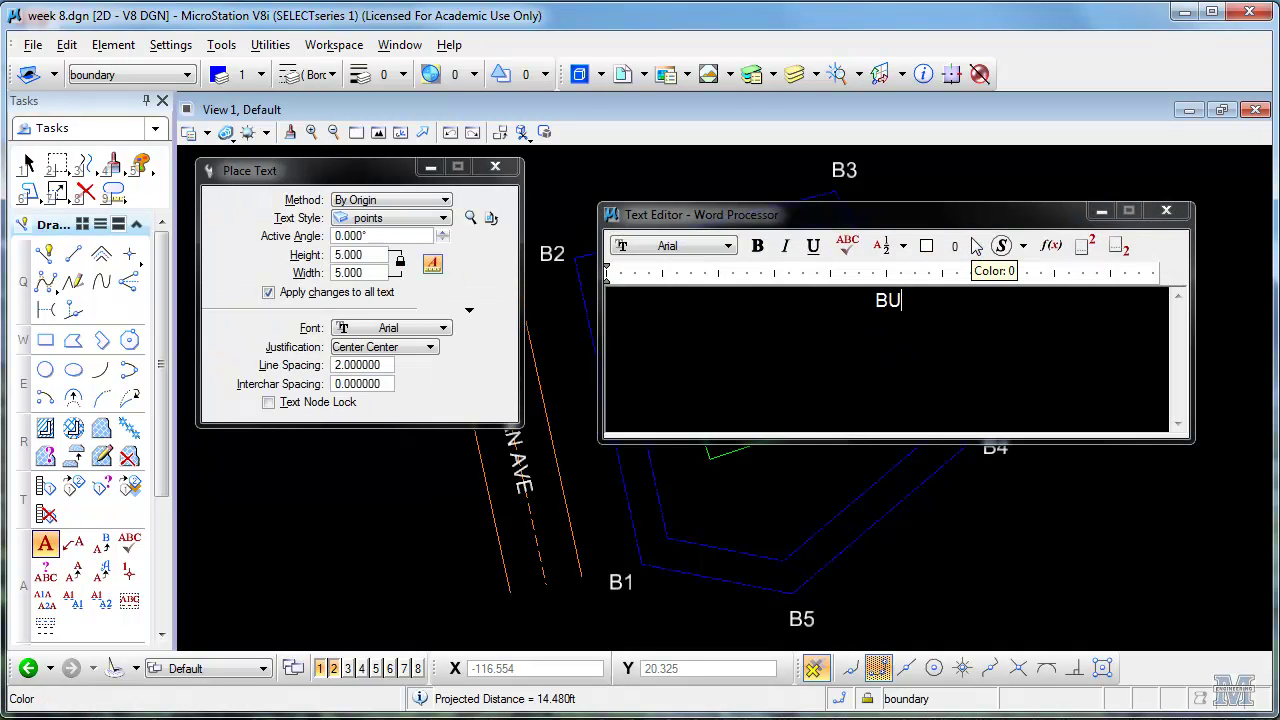
type("ILDAB")
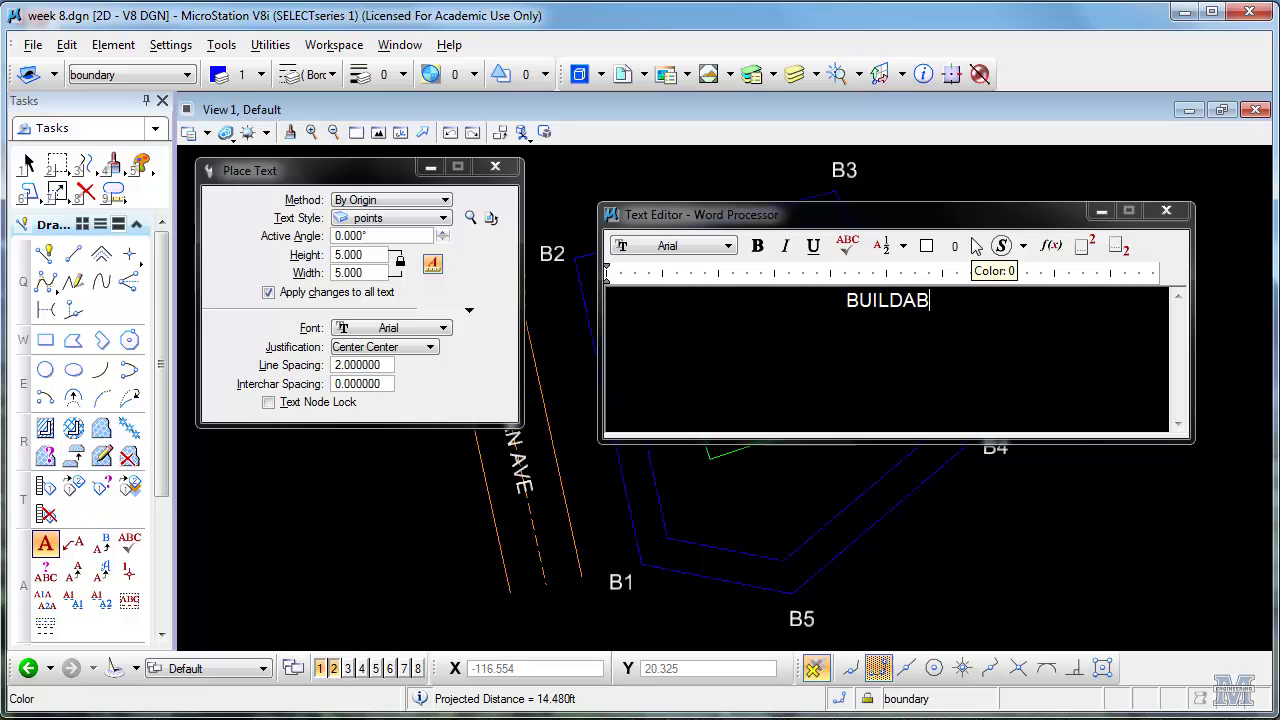
type("LE AREA")
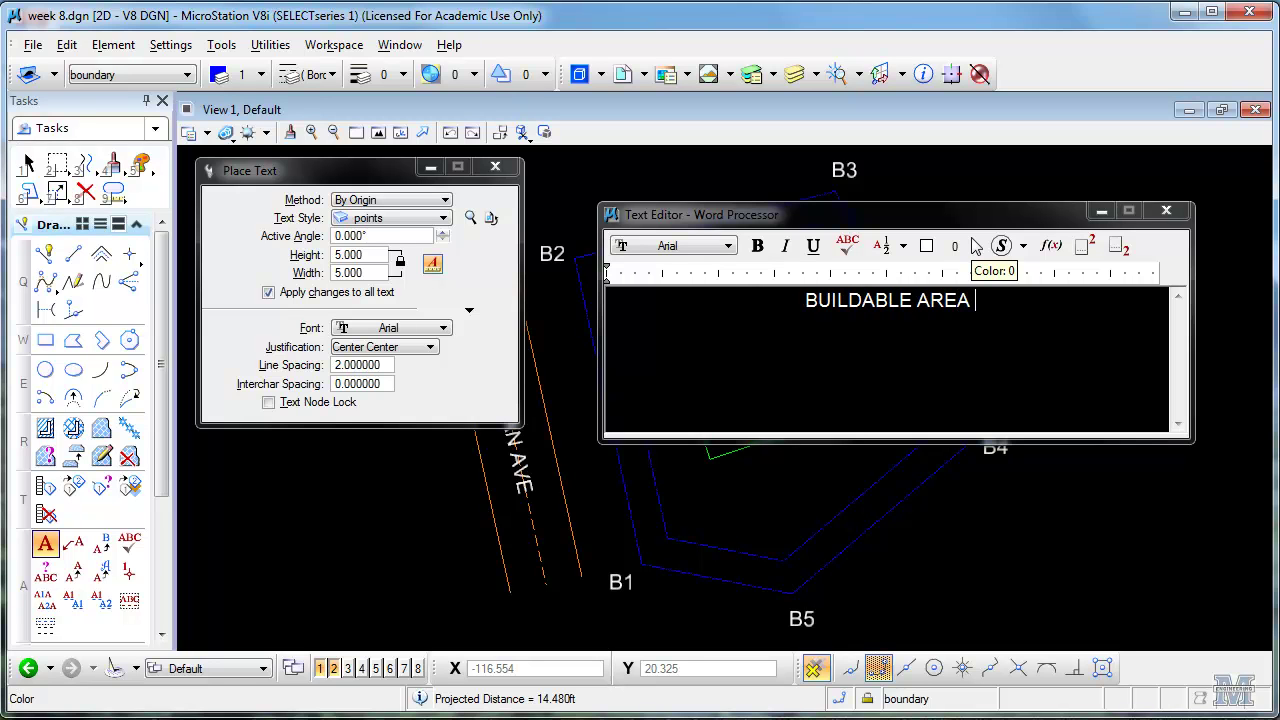
type(" -")
key("BackSpace")
type("=")
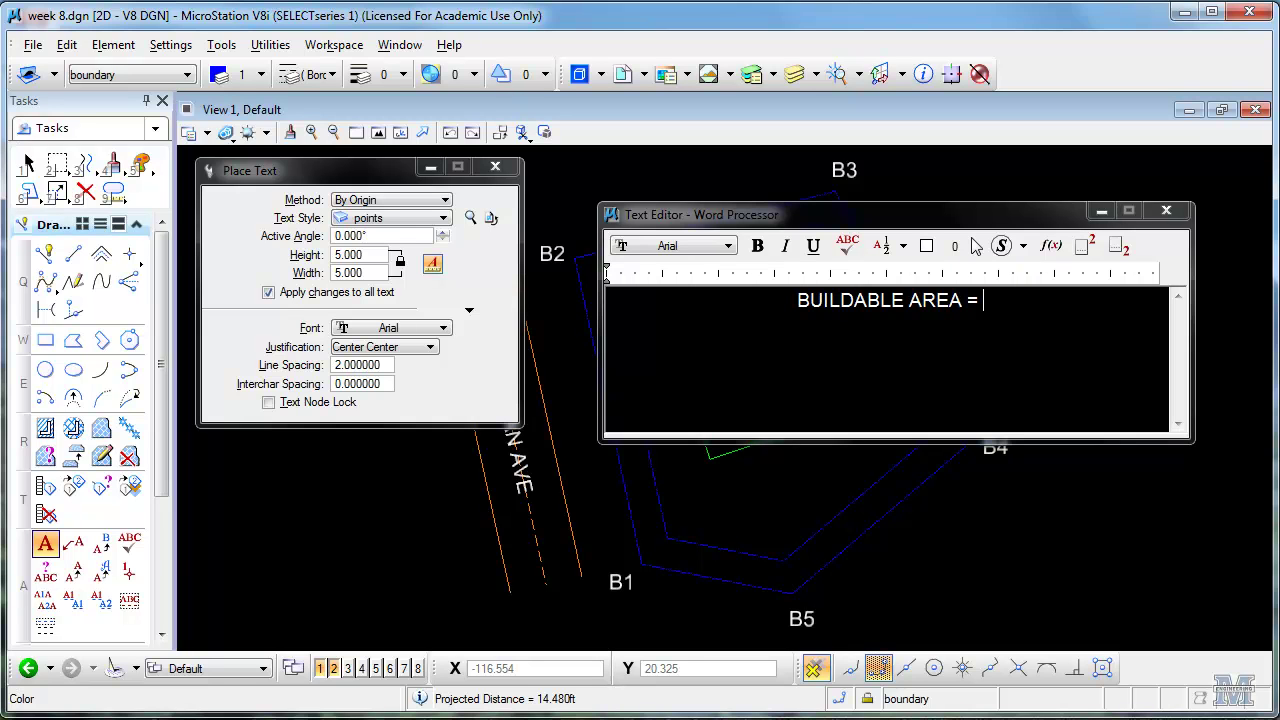
type(" 58")
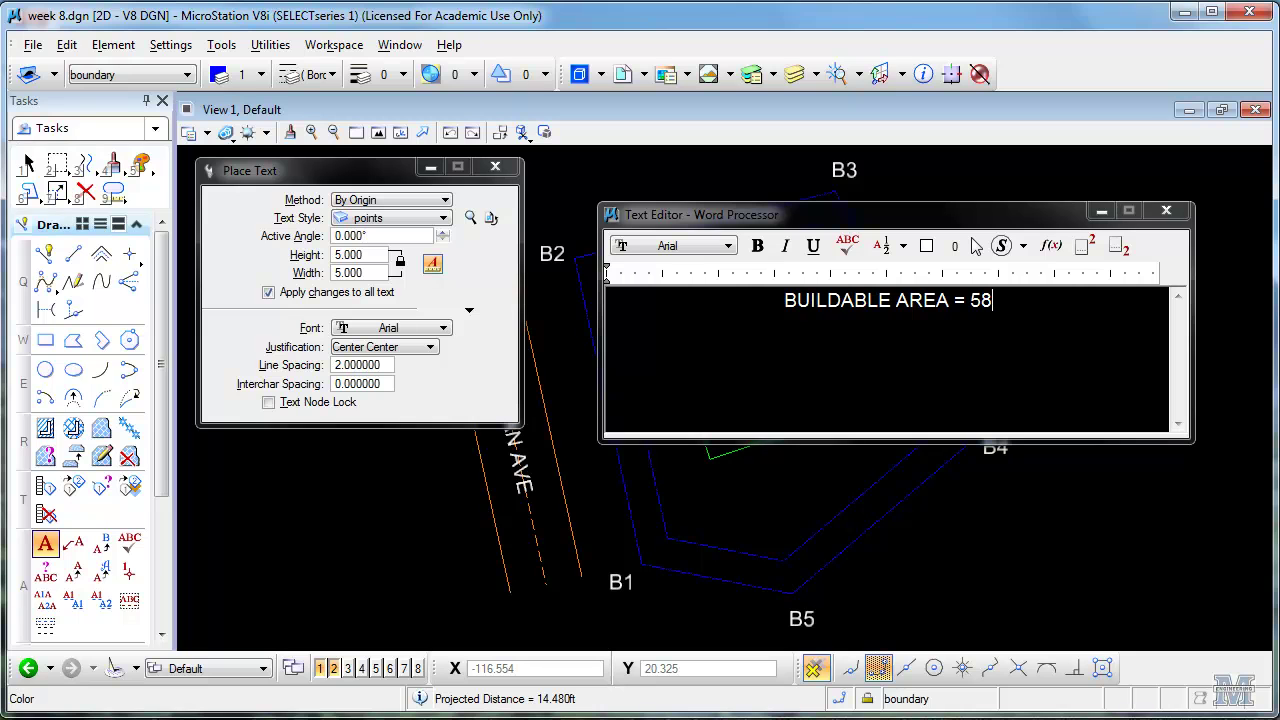
type("58 SF")
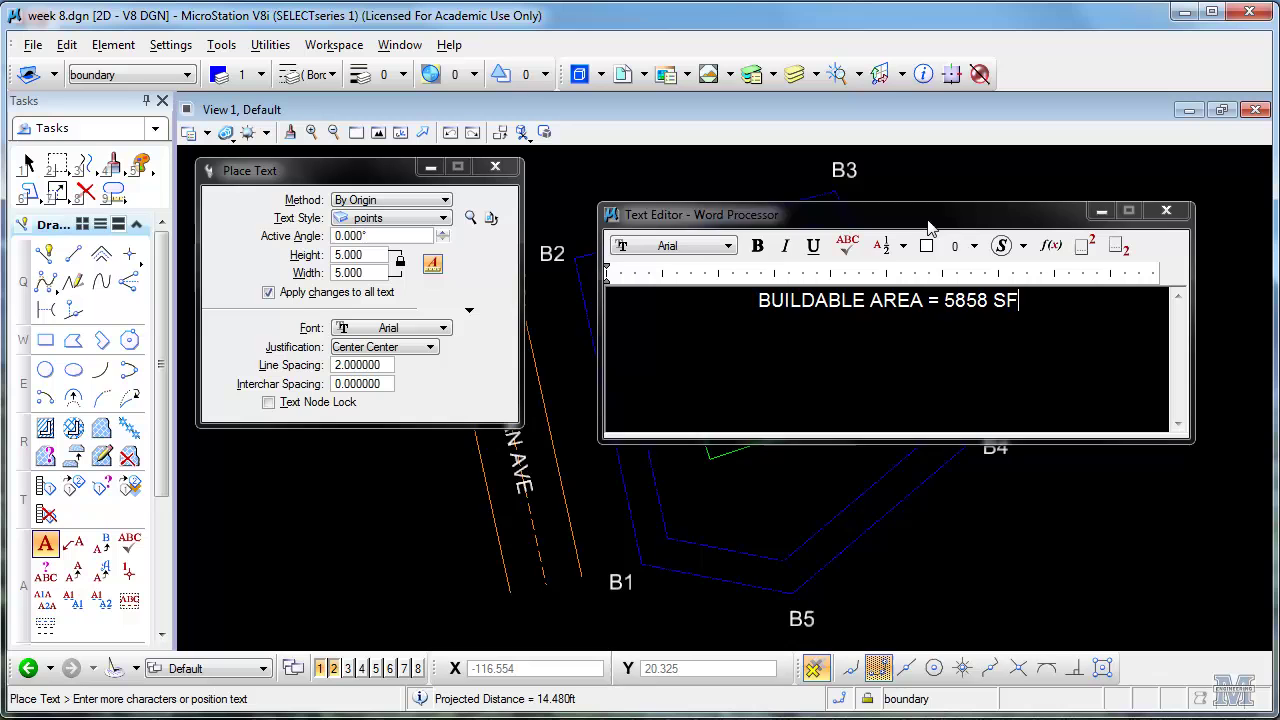
left_click_drag(929, 231, 929, 447)
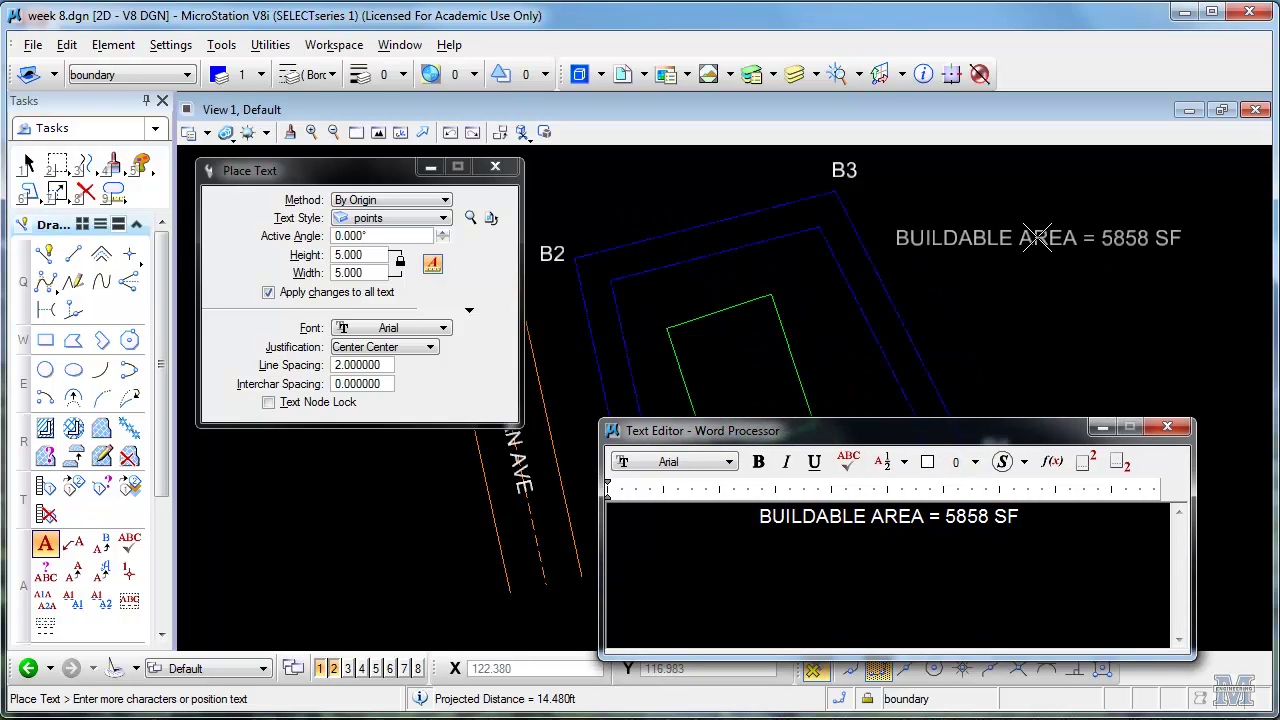
left_click(1040, 245)
right_click(1058, 298)
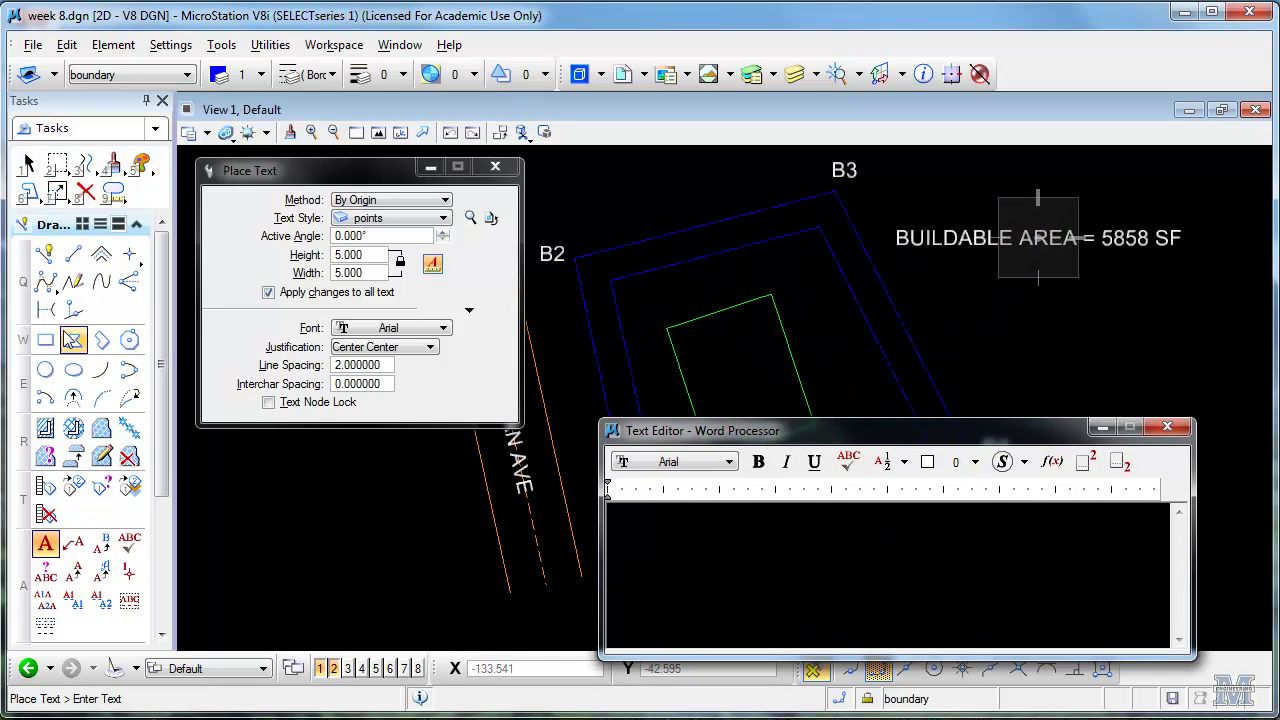
Step: Measure the minimum-between distance from the building to the inner setback boundary: 14.480 ft
left_click(125, 200)
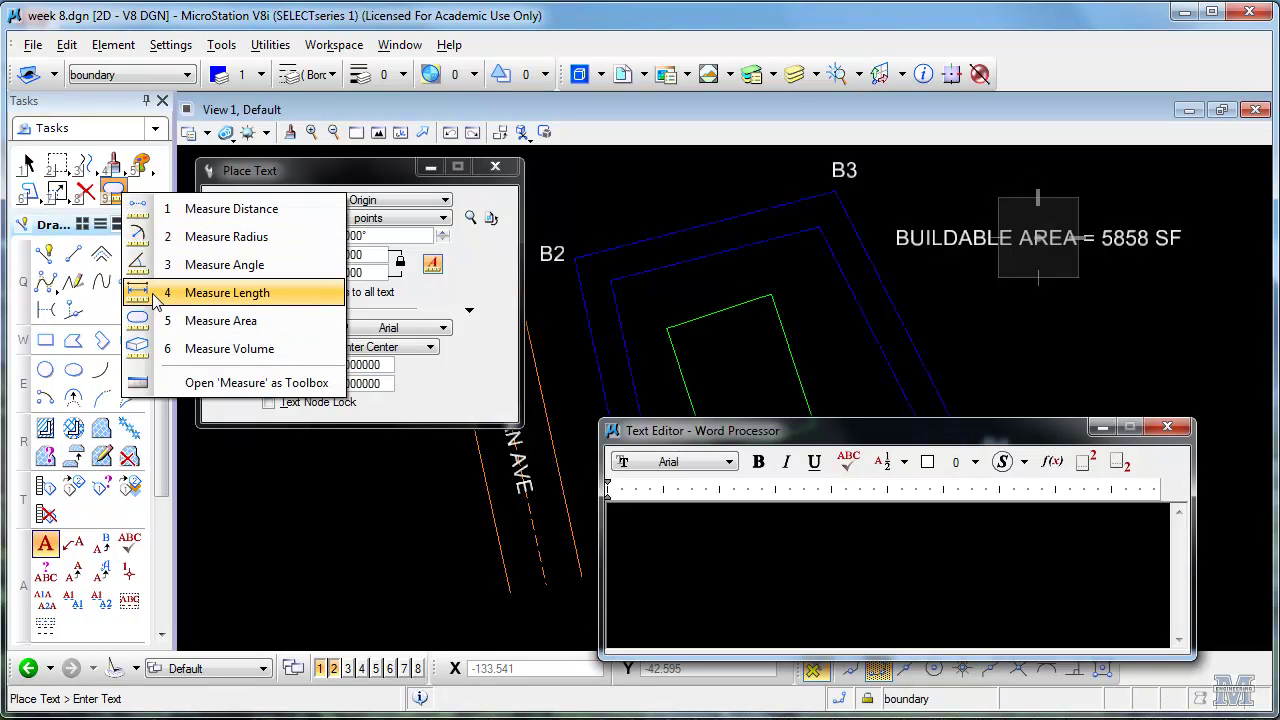
left_click(160, 210)
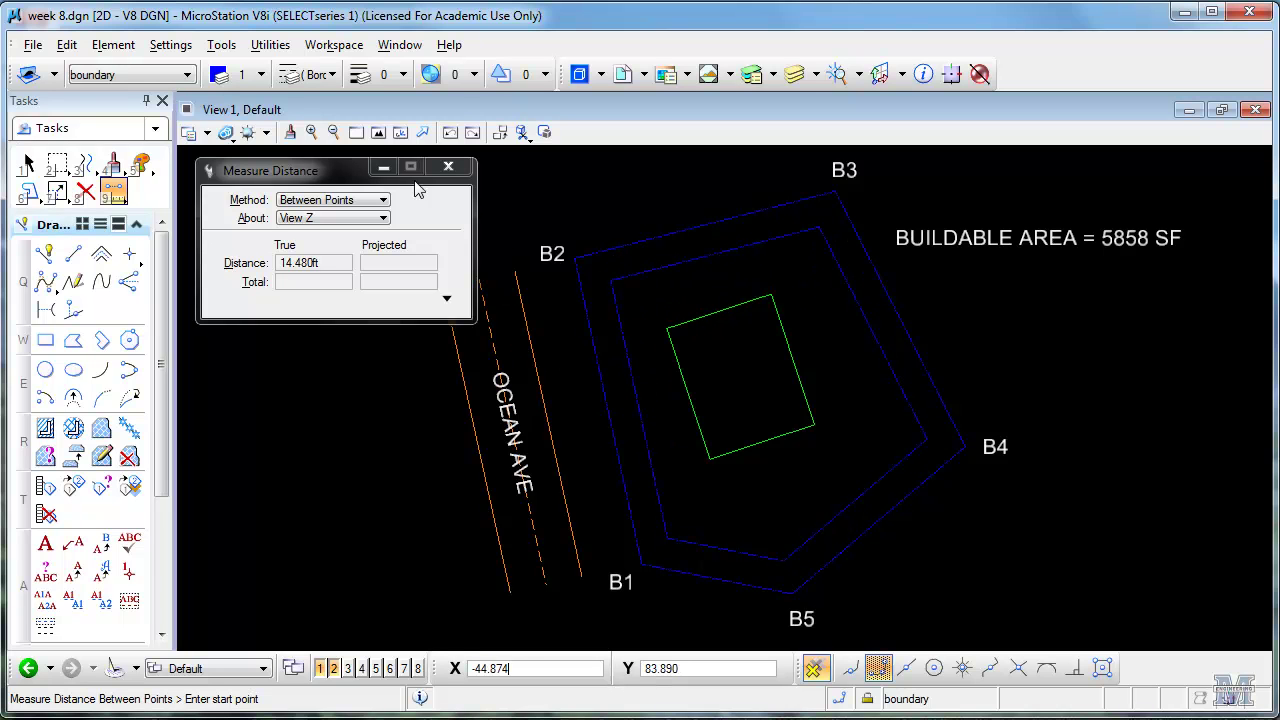
left_click(382, 203)
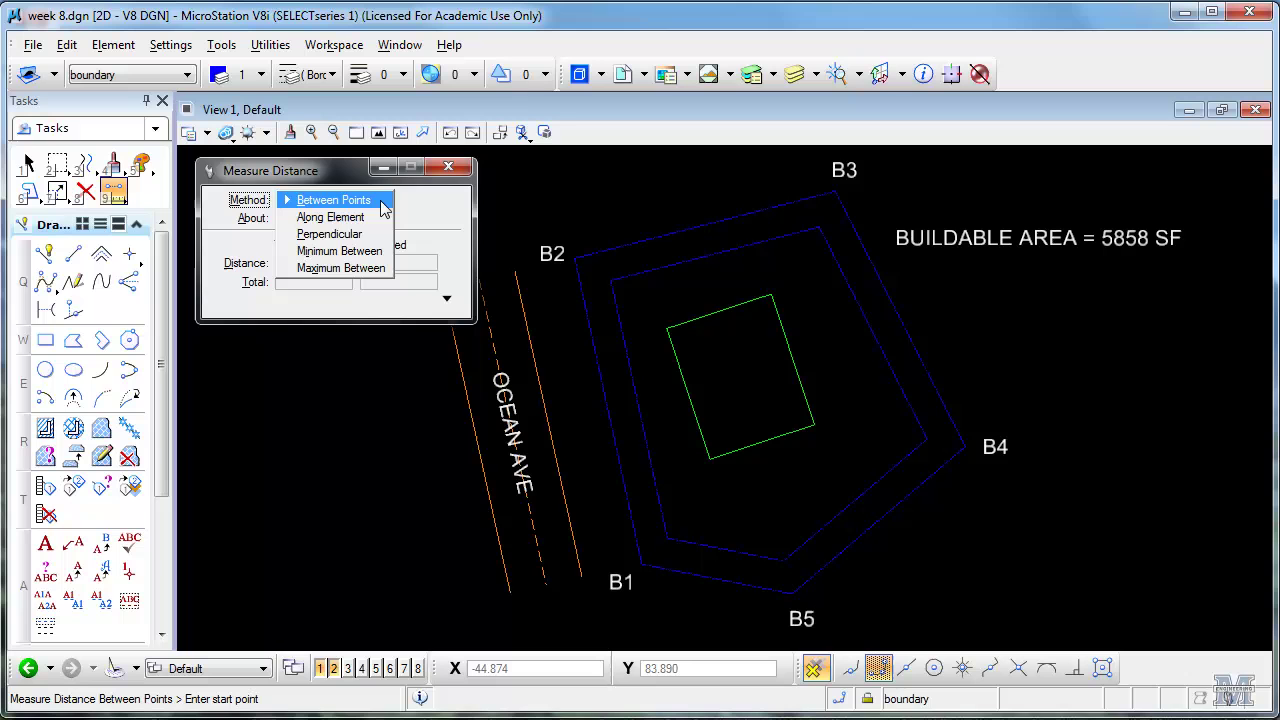
left_click(378, 258)
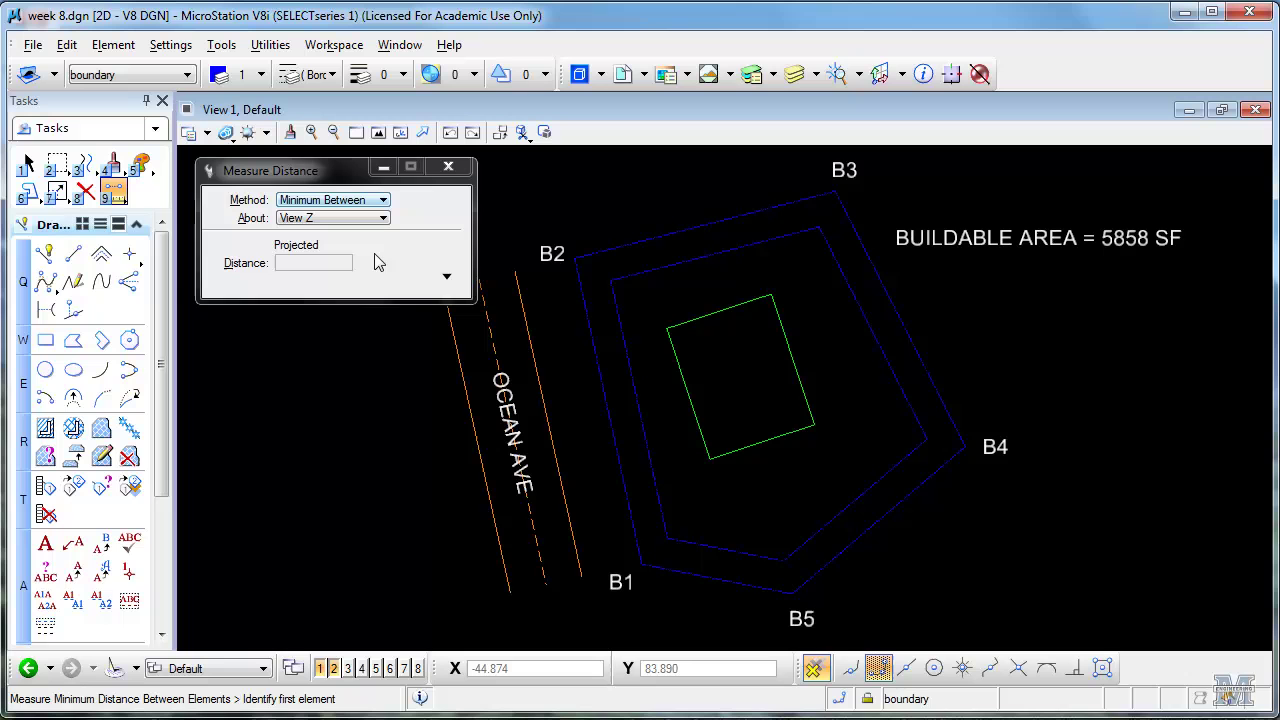
left_click(672, 348)
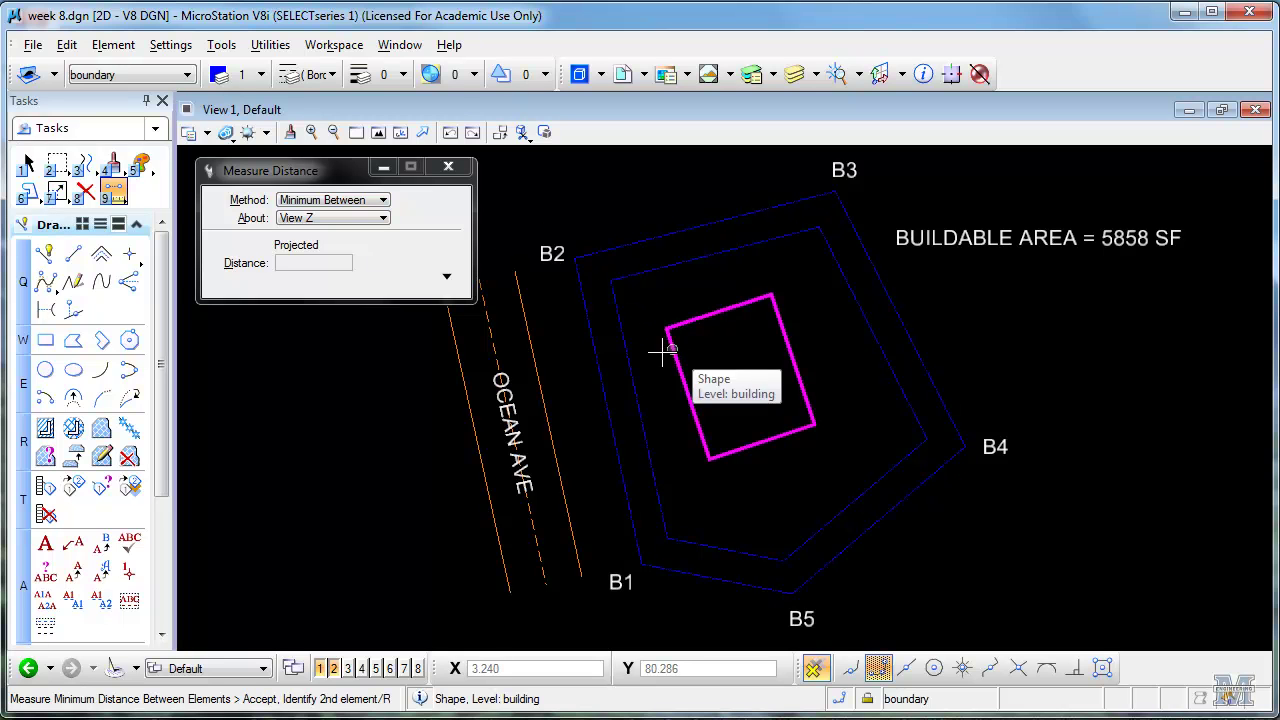
left_click(632, 369)
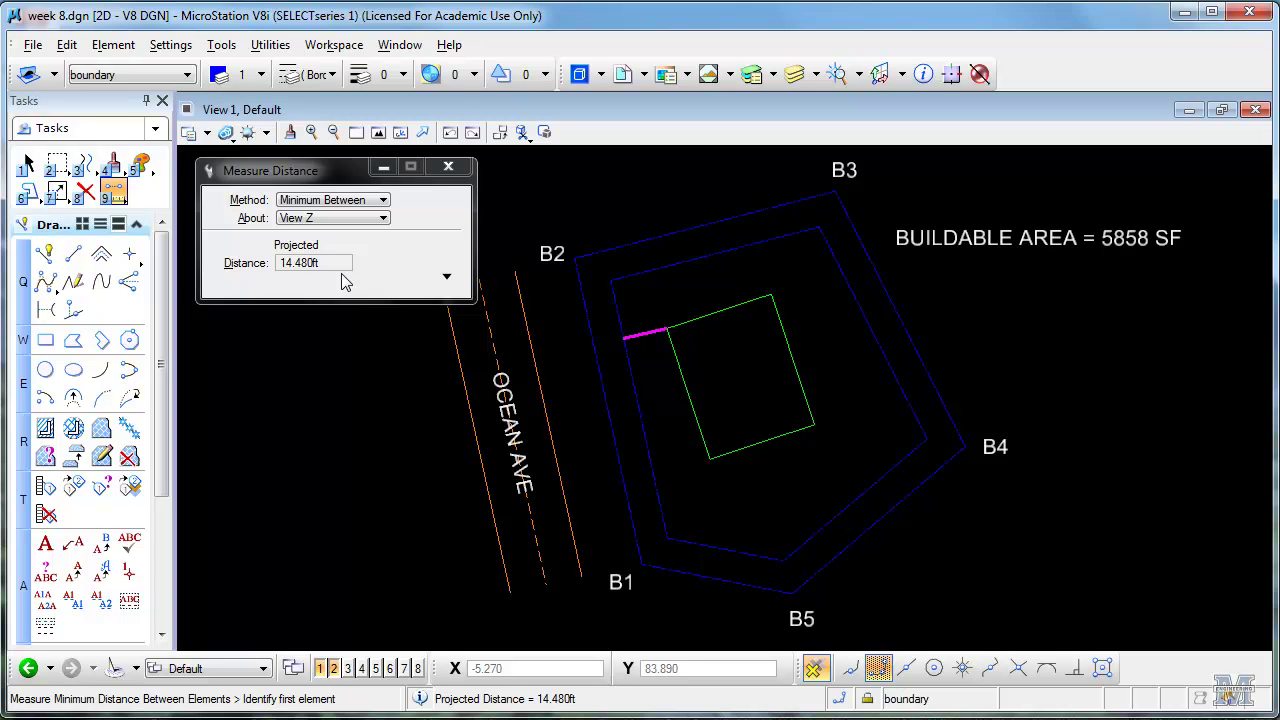
scroll(1107, 510, "down", 1)
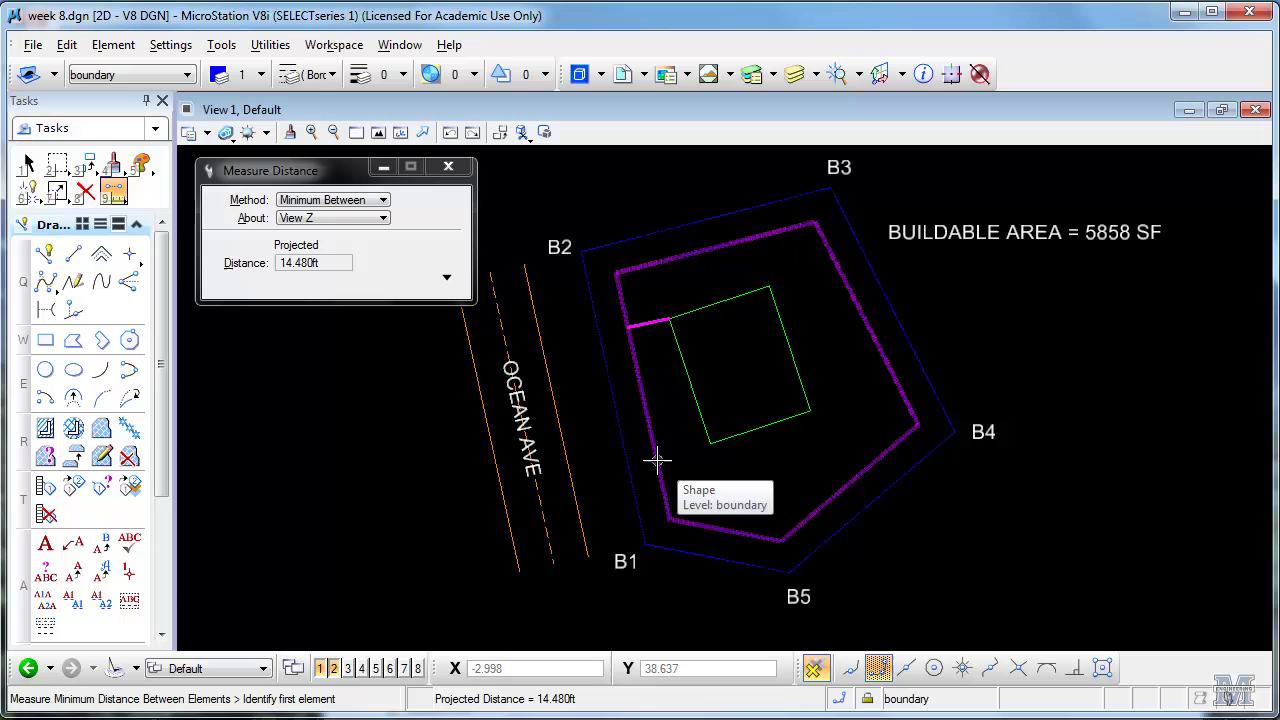
Step: Measure the perpendicular distance from the inner boundary to the building's lower-left corner: 19.087 ft
left_click(340, 204)
left_click(345, 181)
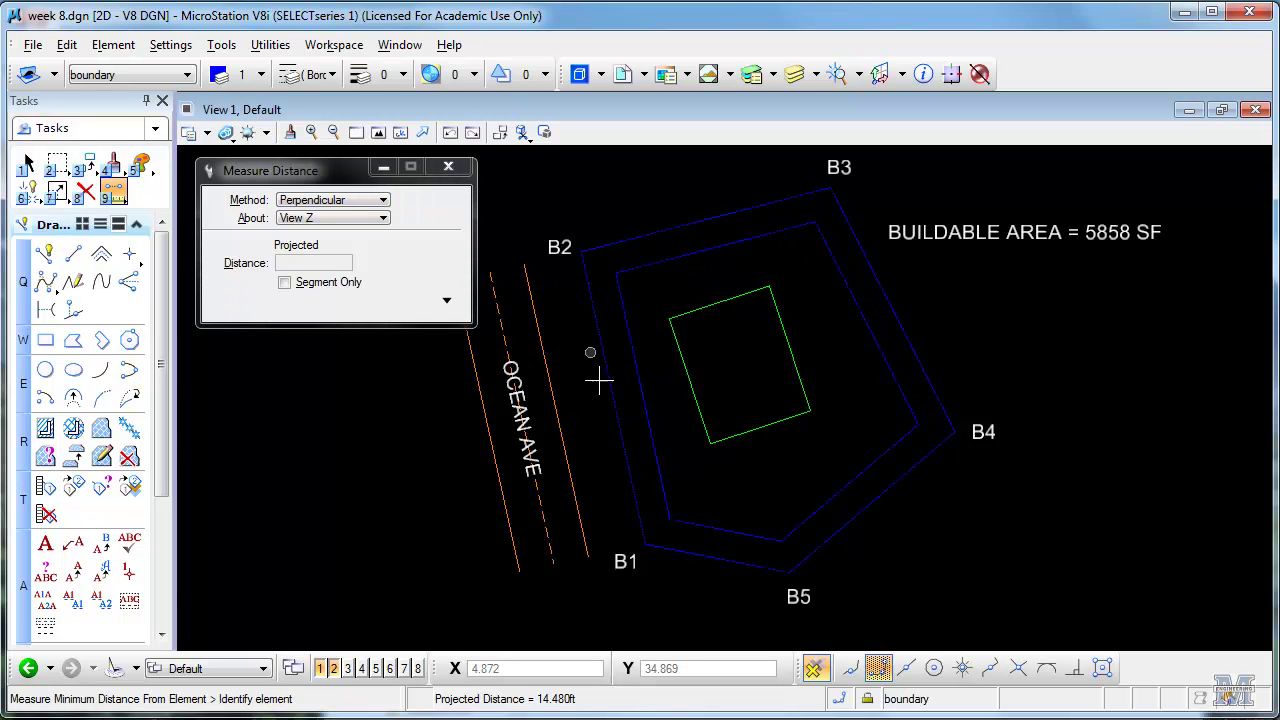
left_click(648, 420)
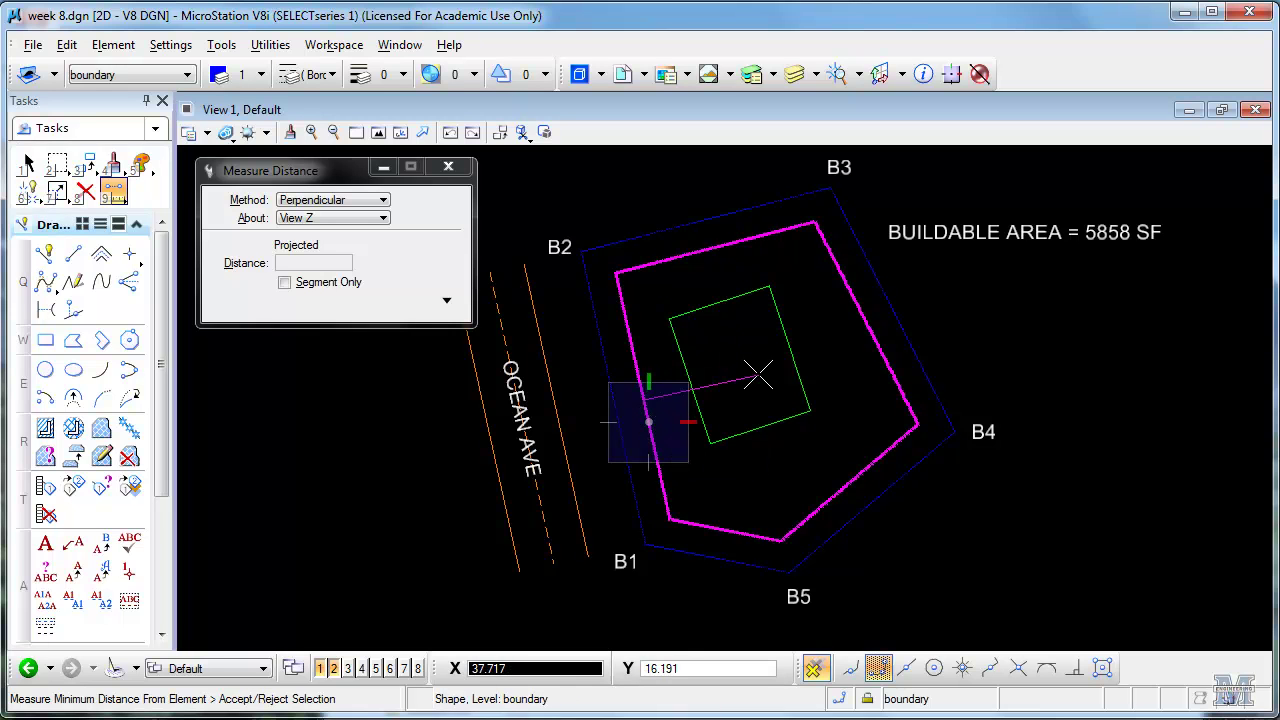
left_click(712, 447)
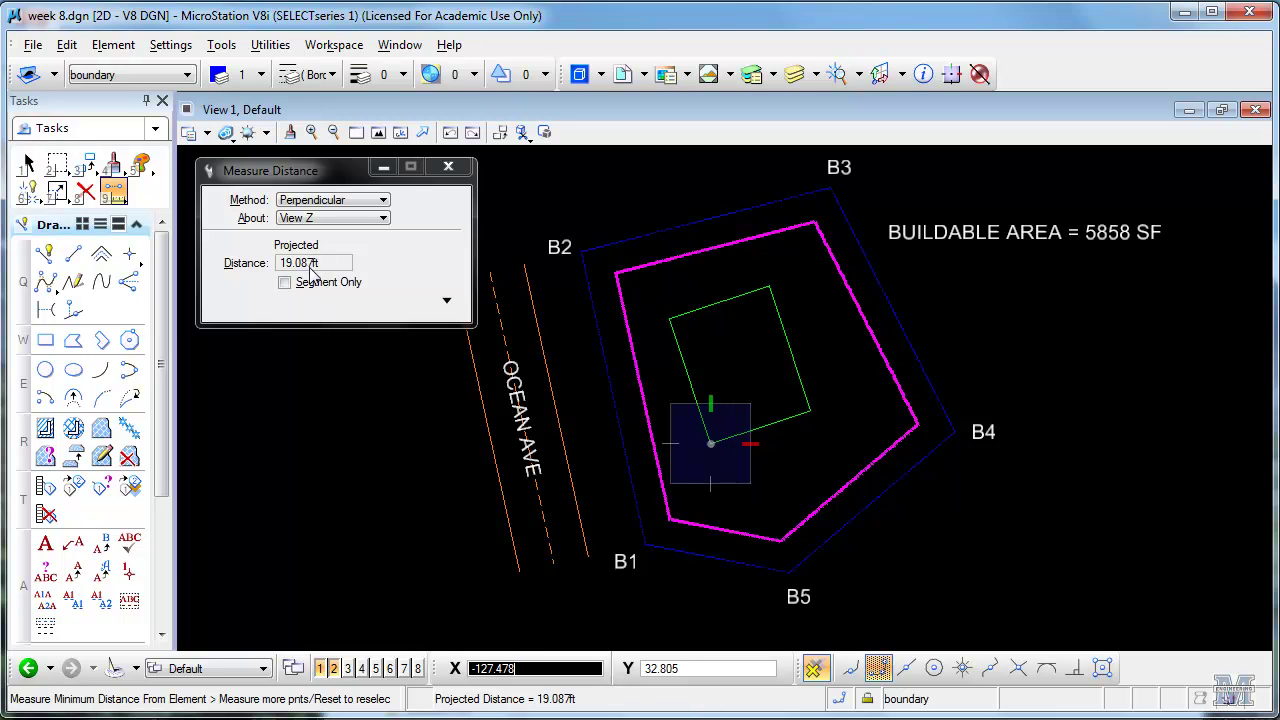
left_click(785, 459)
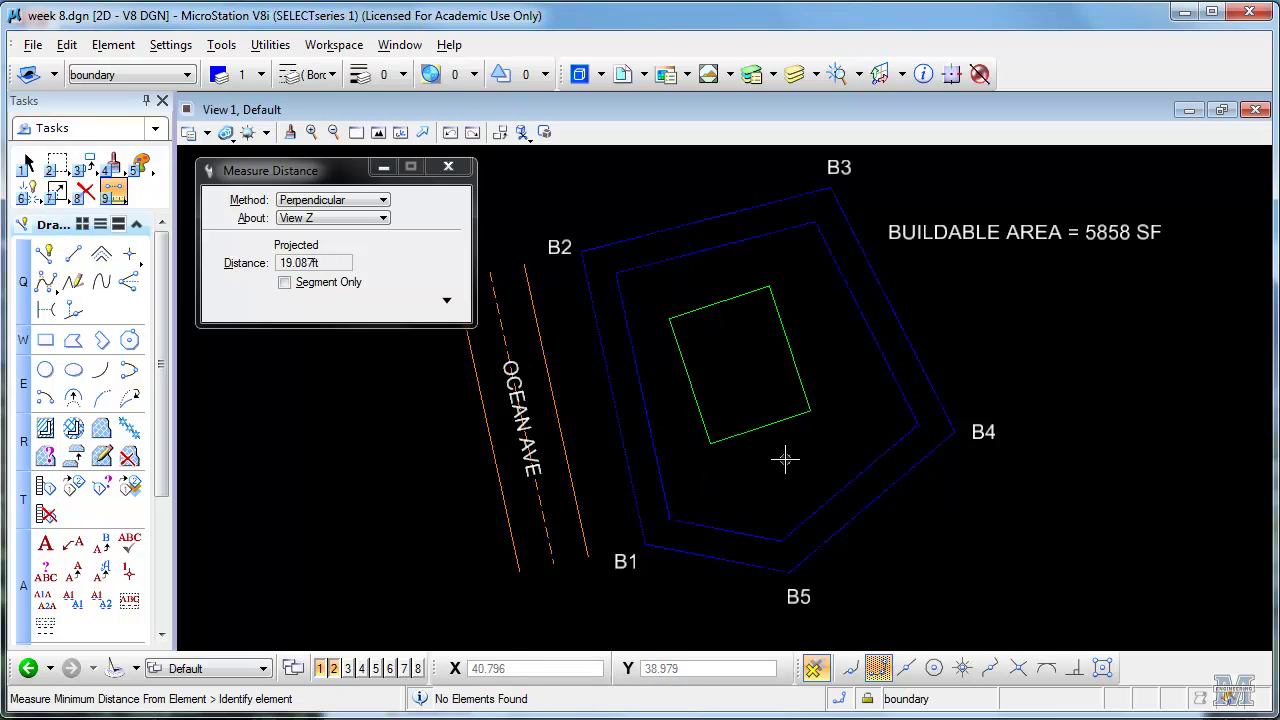
Step: Switch the distance method to Along Element, then back to Perpendicular
left_click(383, 201)
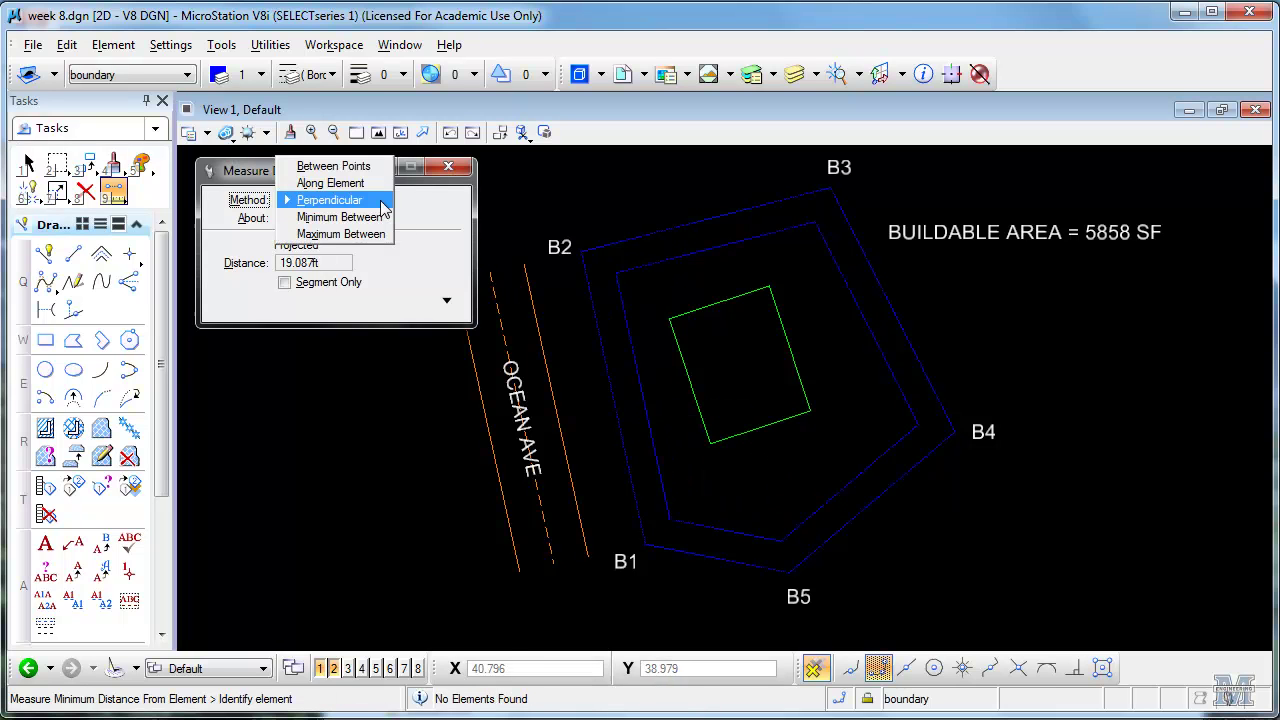
left_click(383, 184)
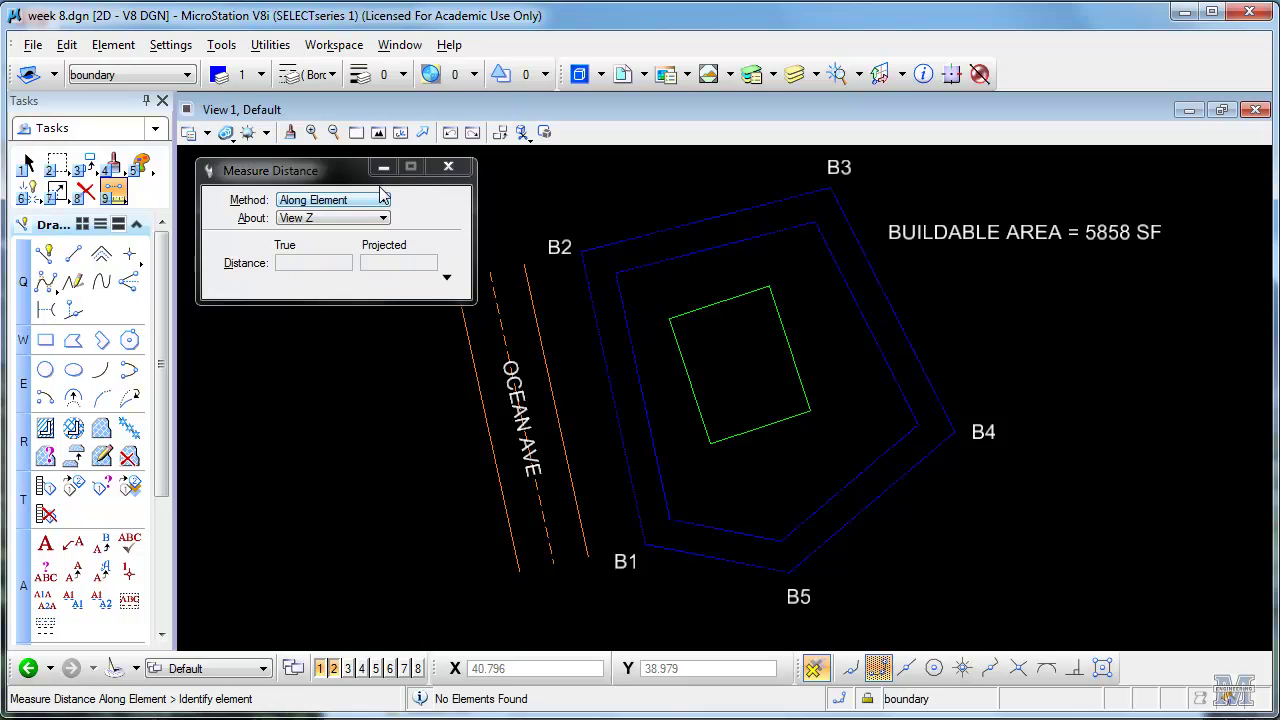
left_click(383, 201)
left_click(378, 210)
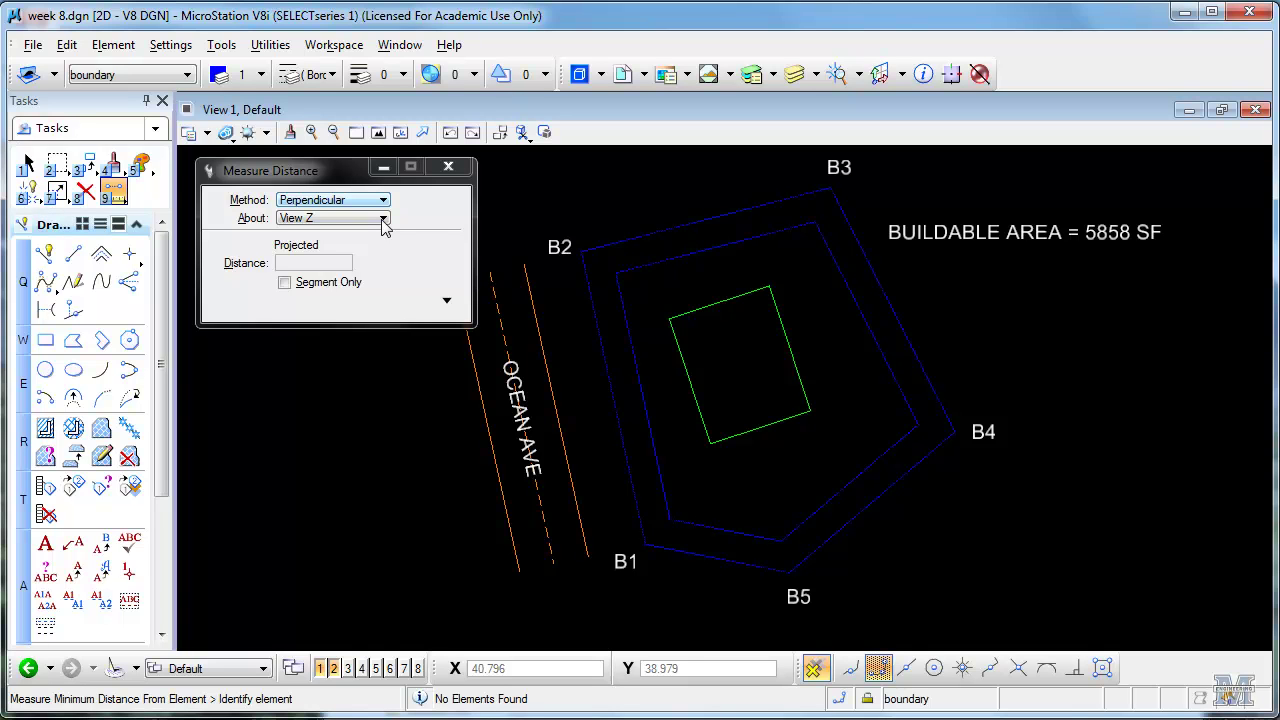
Step: In the 100 Ocean Ave sheet, attach week 8.dgn as a coincident reference at 1:600
left_click(230, 668)
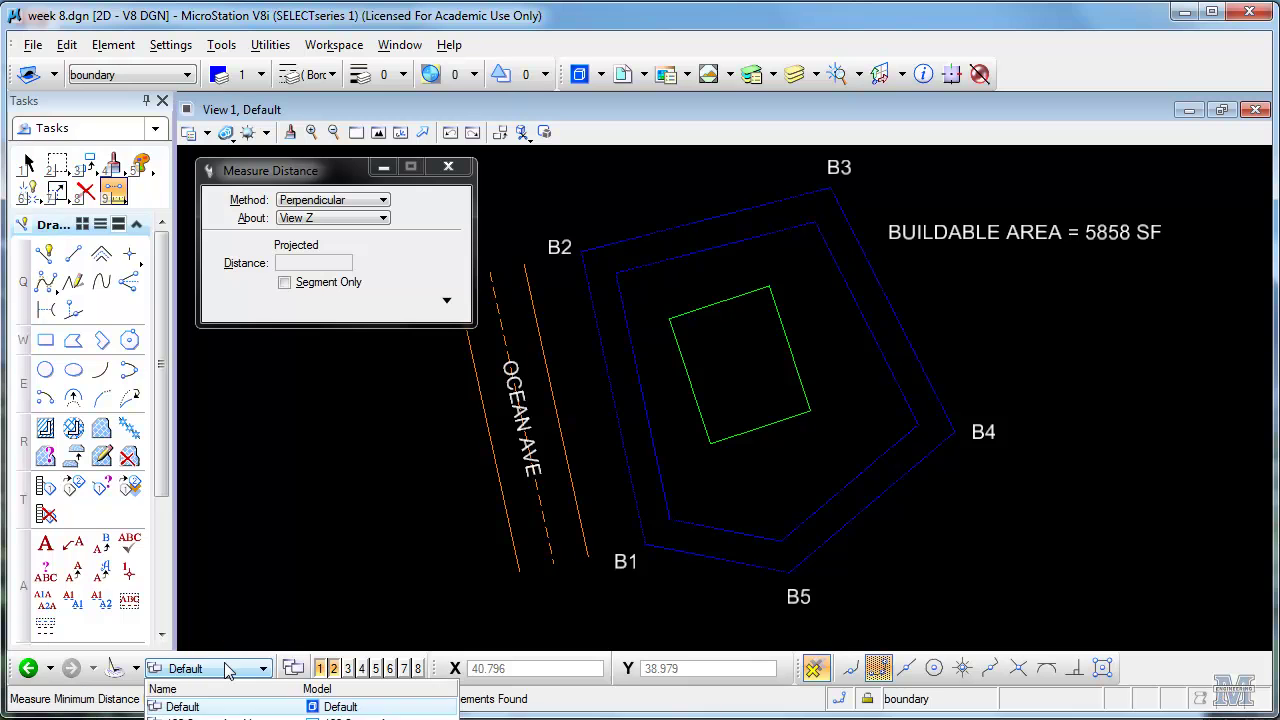
left_click(190, 717)
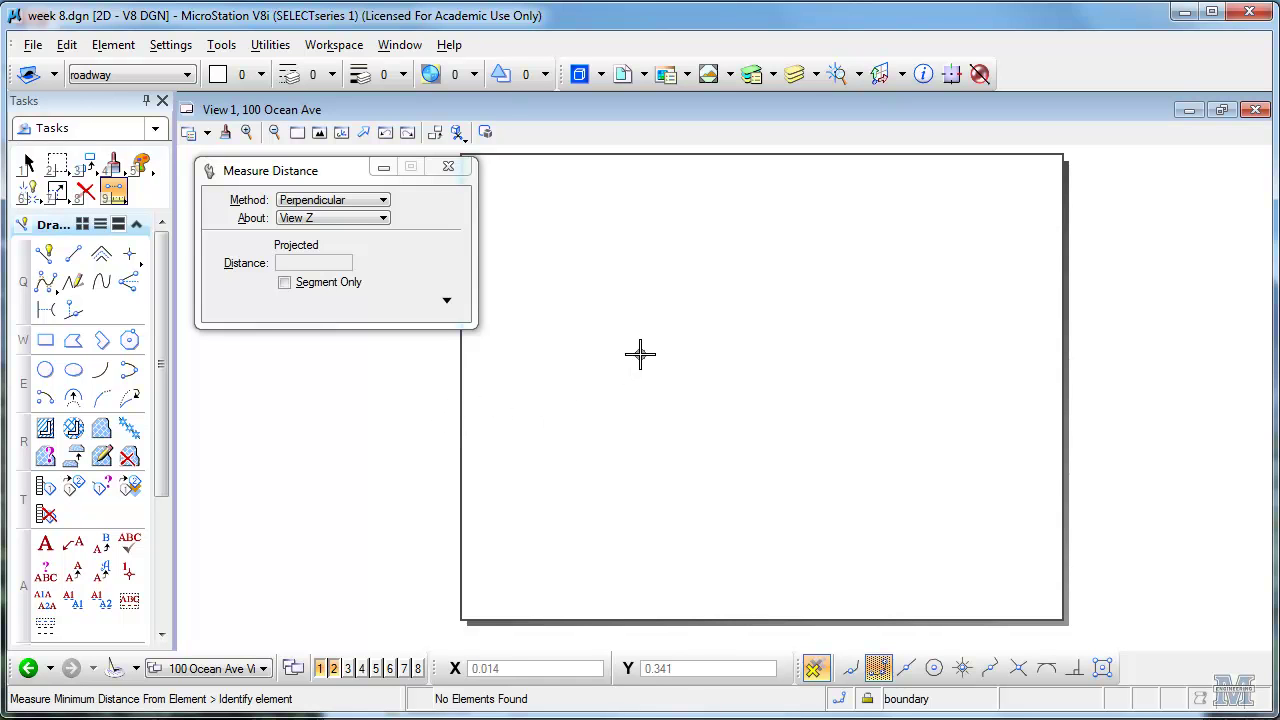
left_click(637, 78)
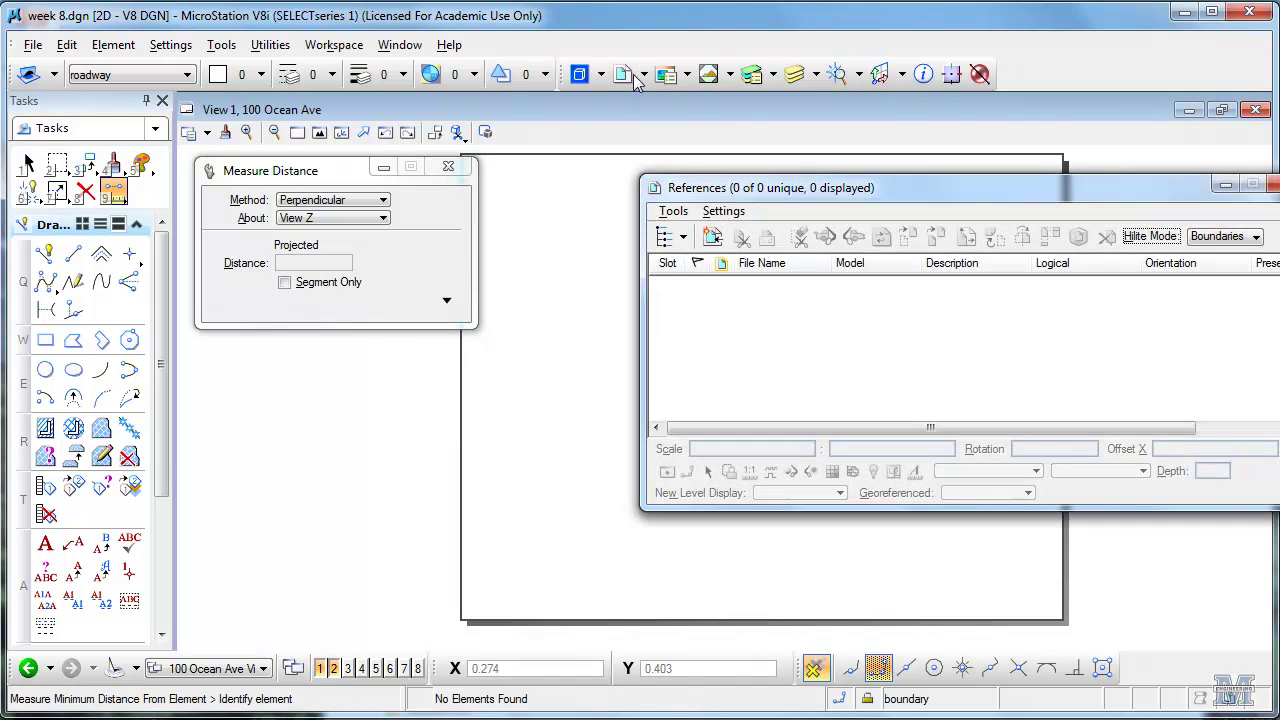
left_click(713, 237)
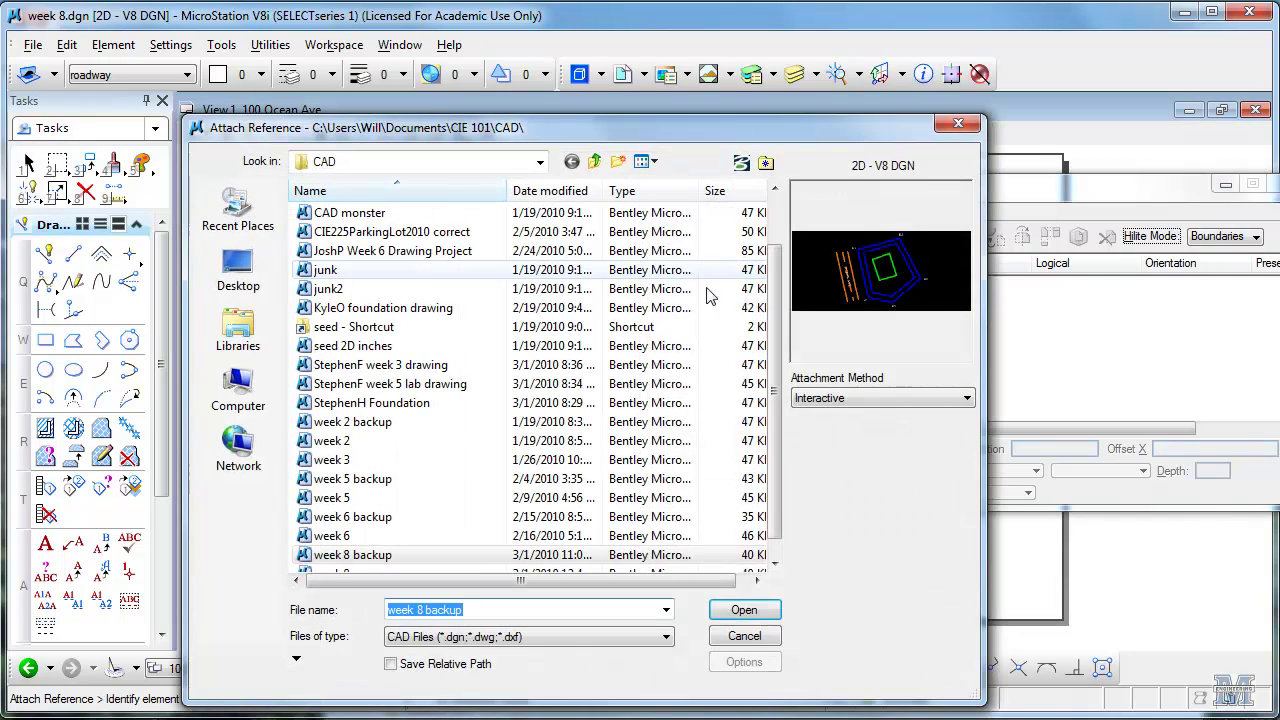
left_click(504, 556)
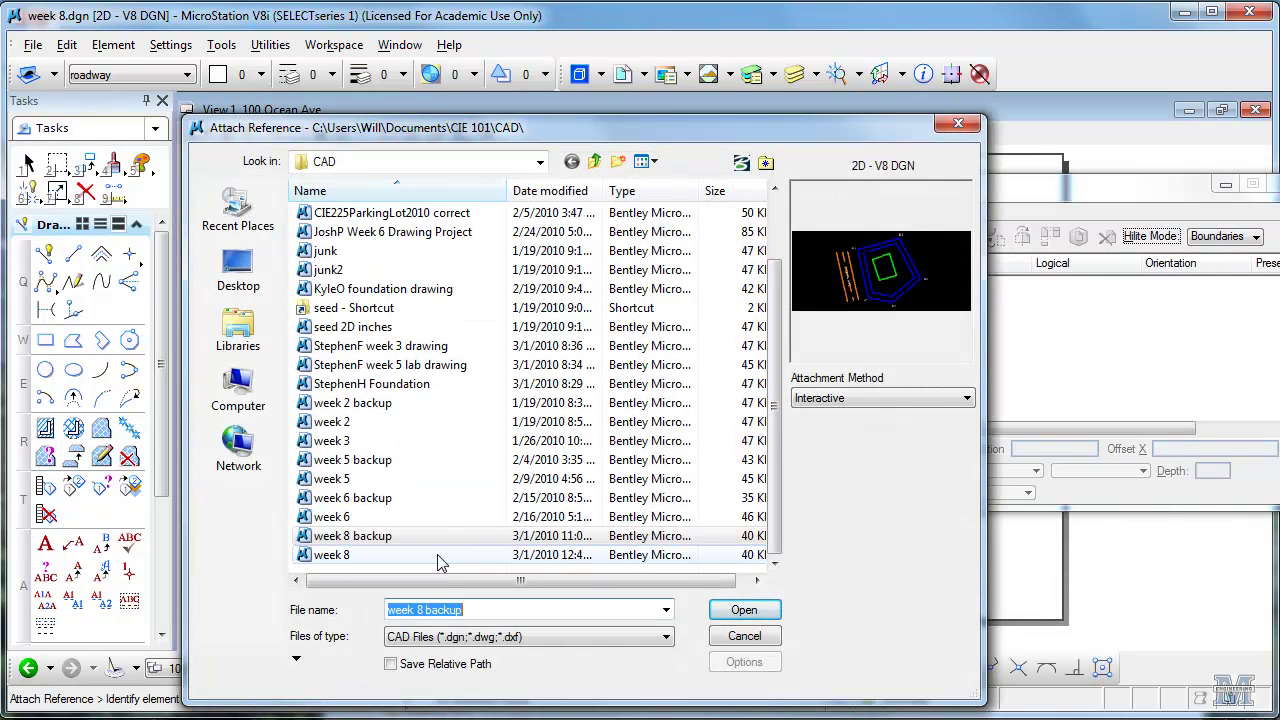
double_click(443, 556)
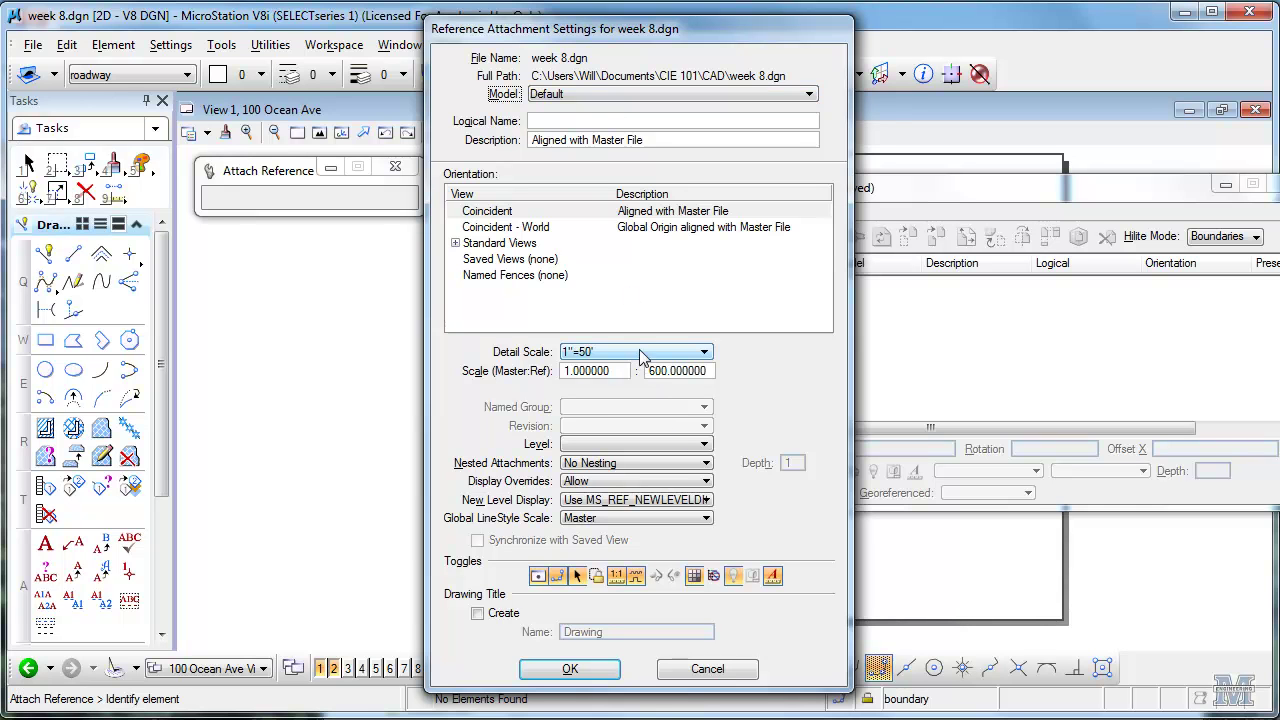
left_click(570, 669)
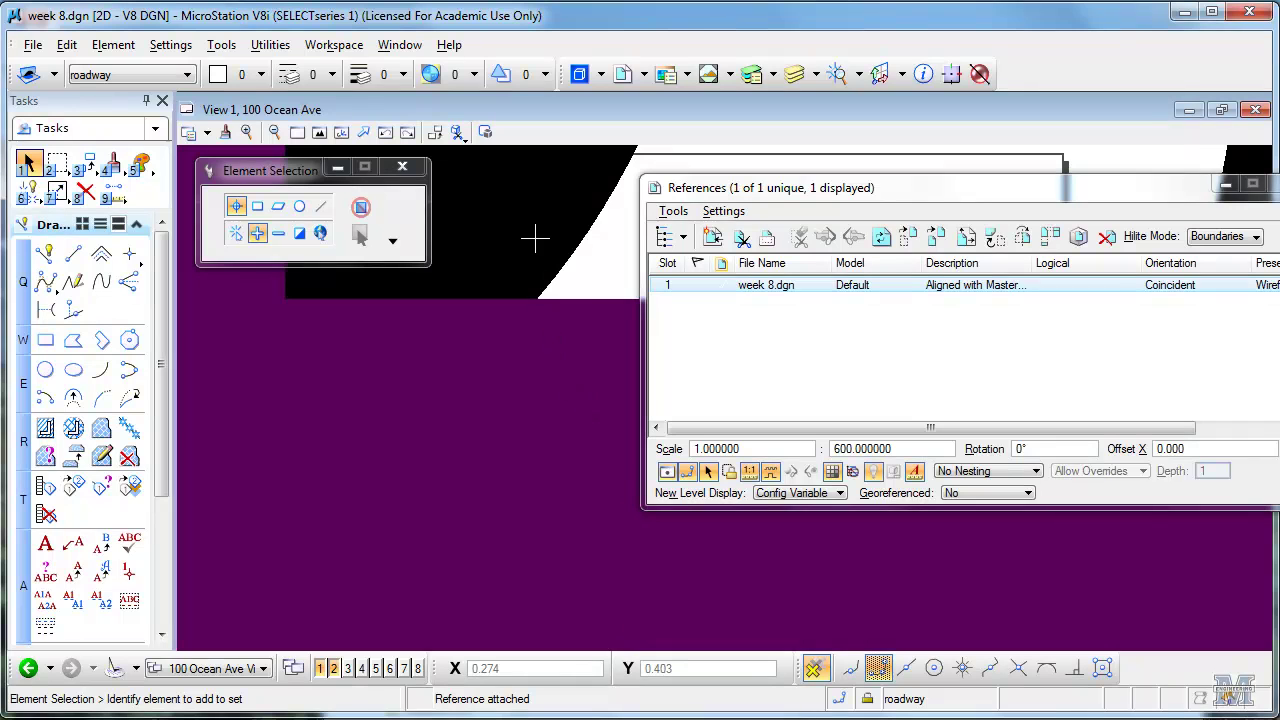
Step: Fit the sheet view to the week 8 lot layout and review its attachment settings unchanged
left_click(319, 132)
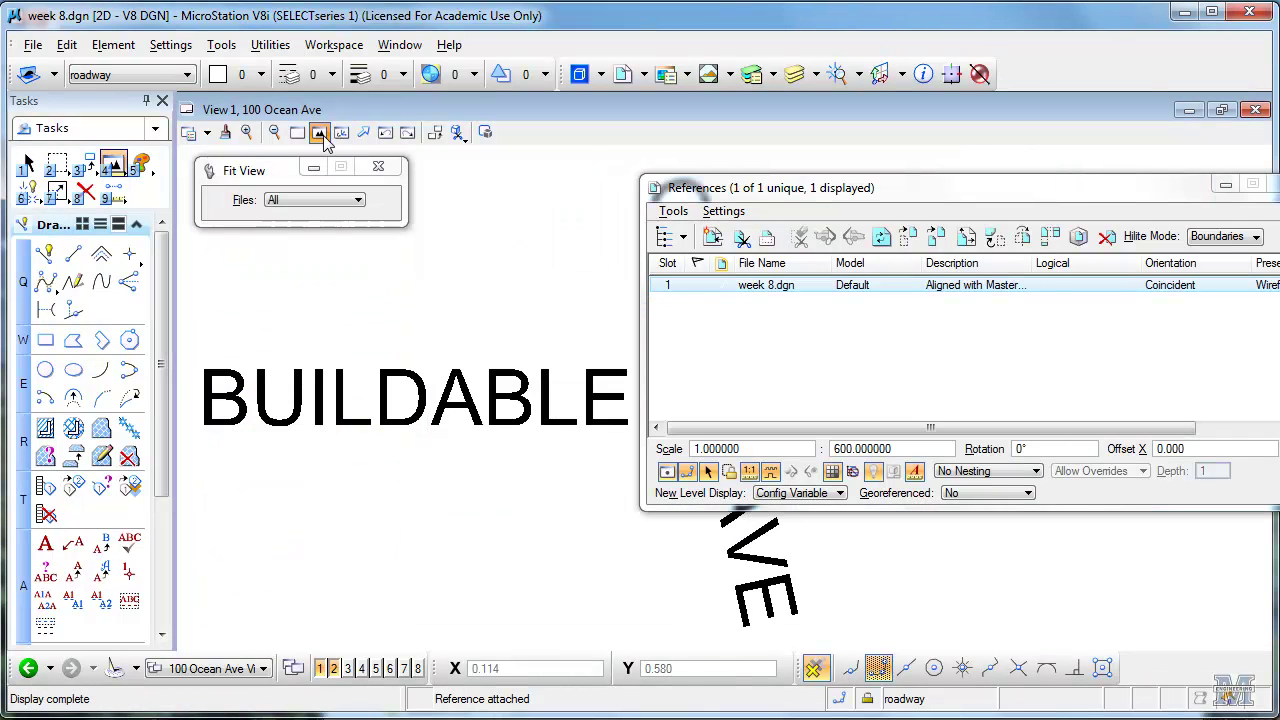
left_click_drag(660, 187, 1020, 227)
left_click_drag(1131, 249, 360, 298)
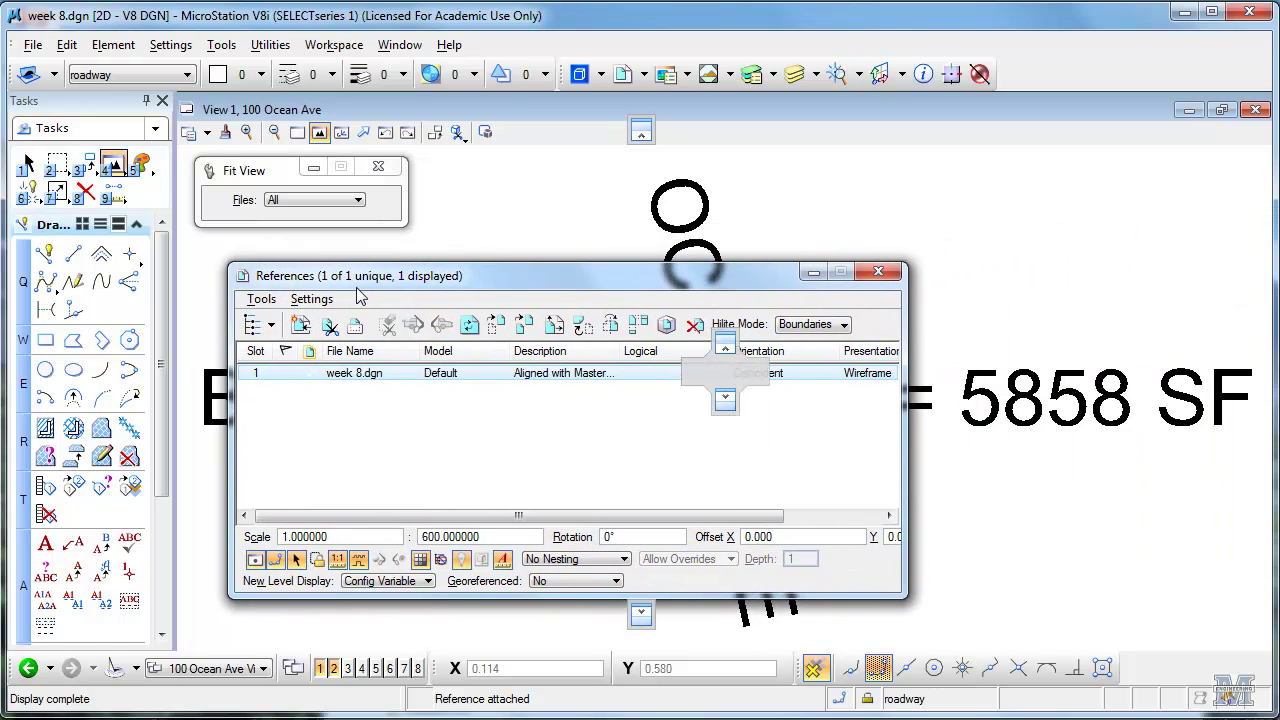
double_click(548, 385)
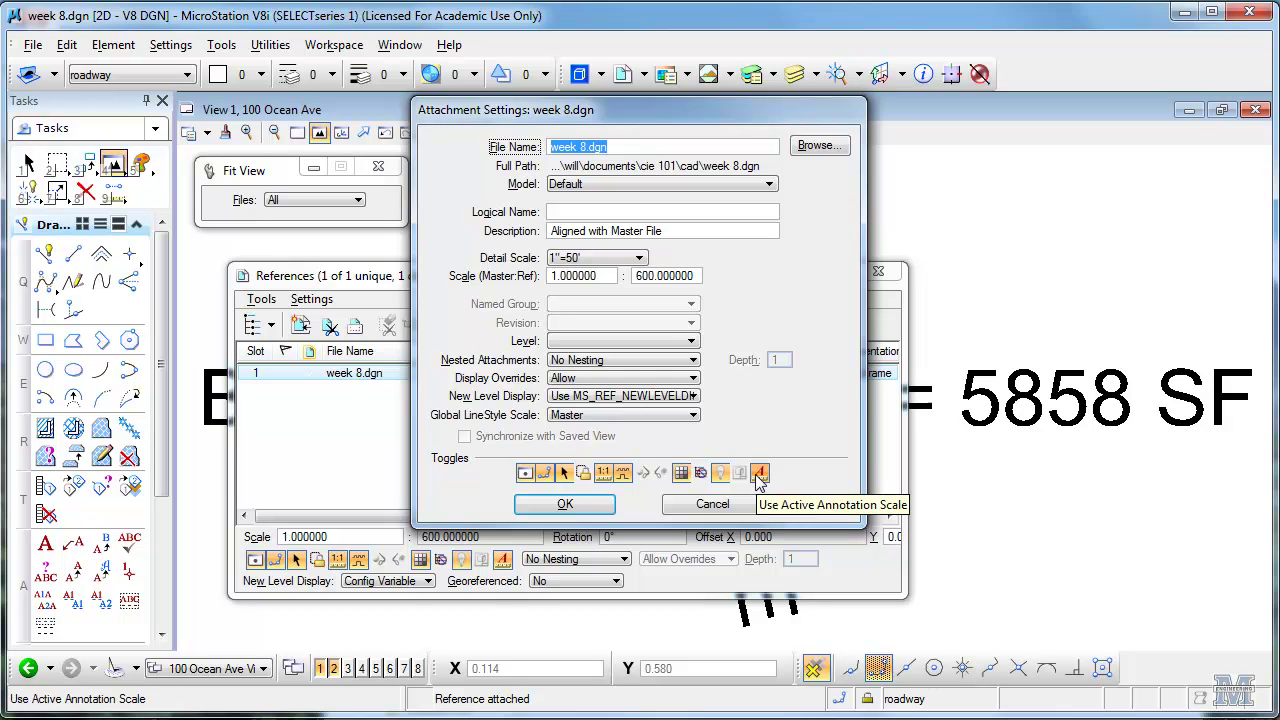
left_click(590, 510)
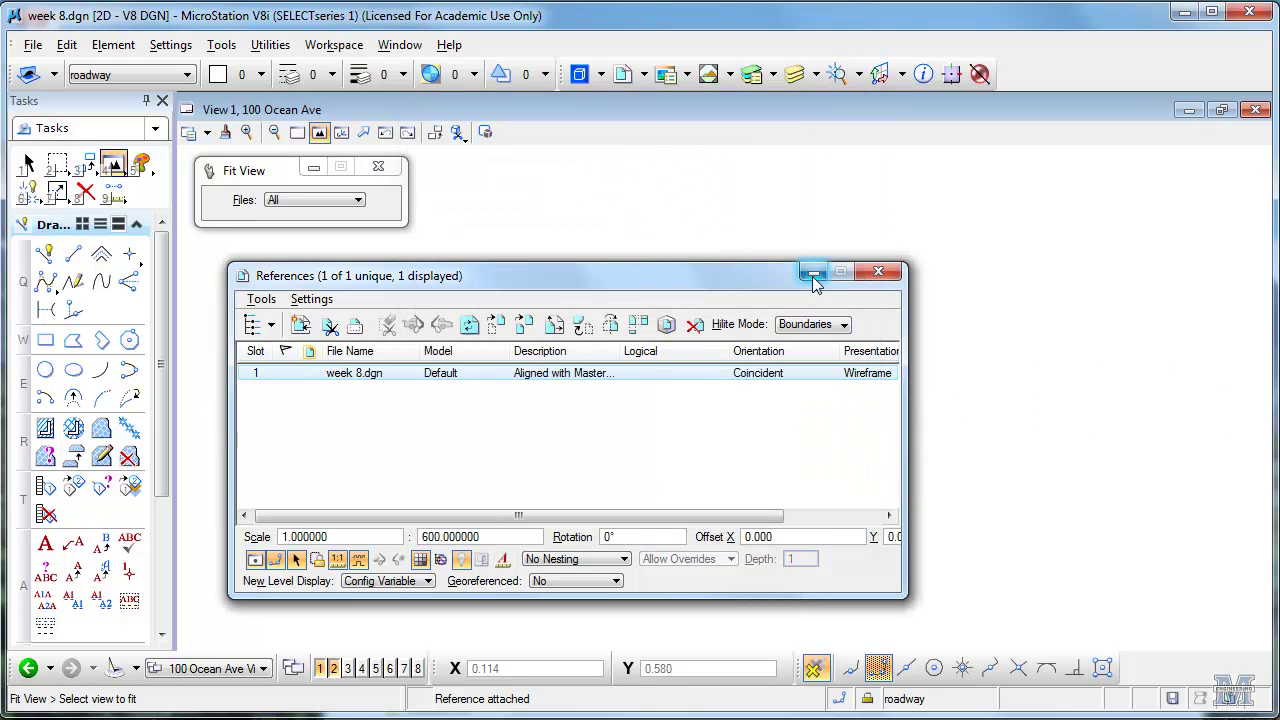
left_click_drag(736, 283, 1254, 292)
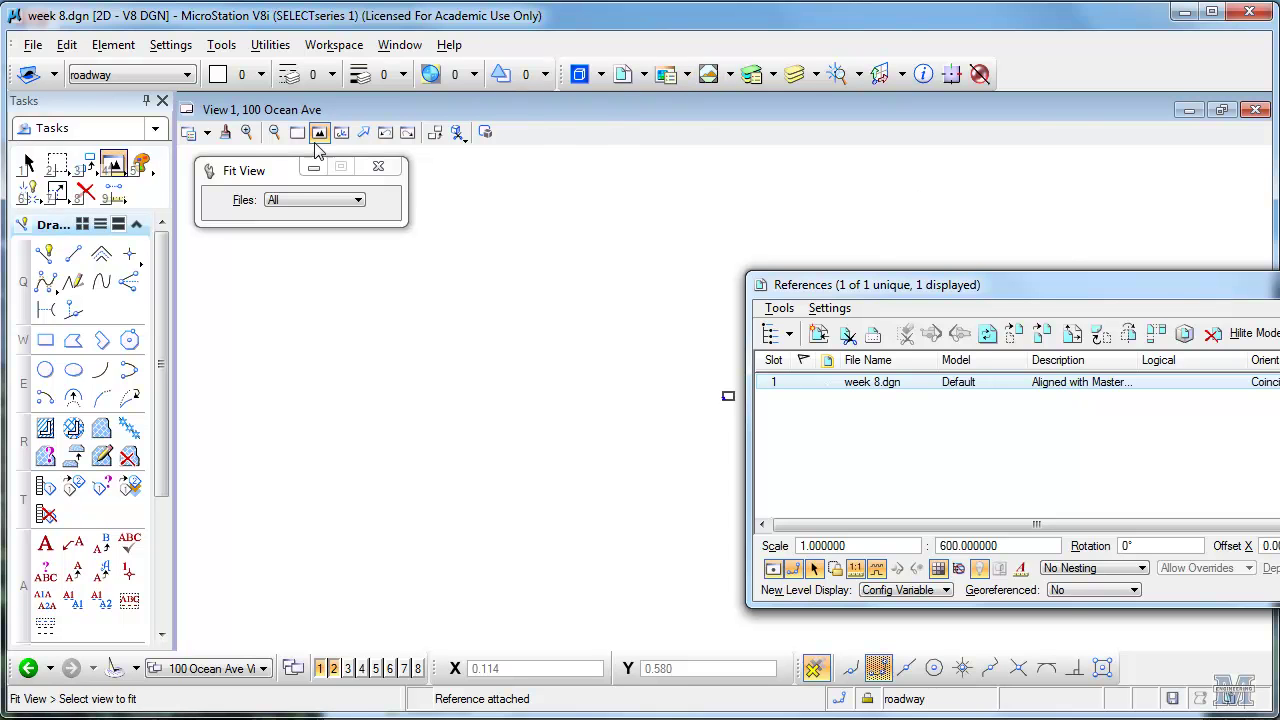
left_click(319, 134)
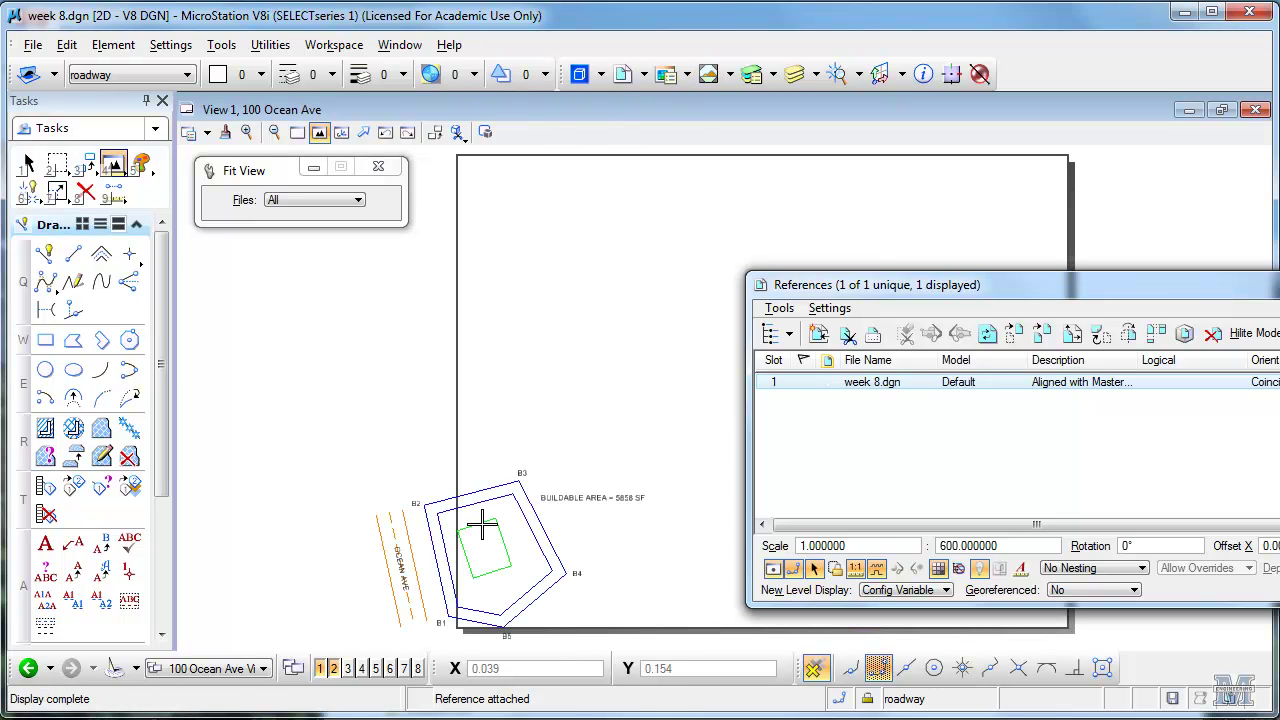
Step: Set the week 8.dgn reference's detail scale to 1"=30' (1:360)
double_click(920, 387)
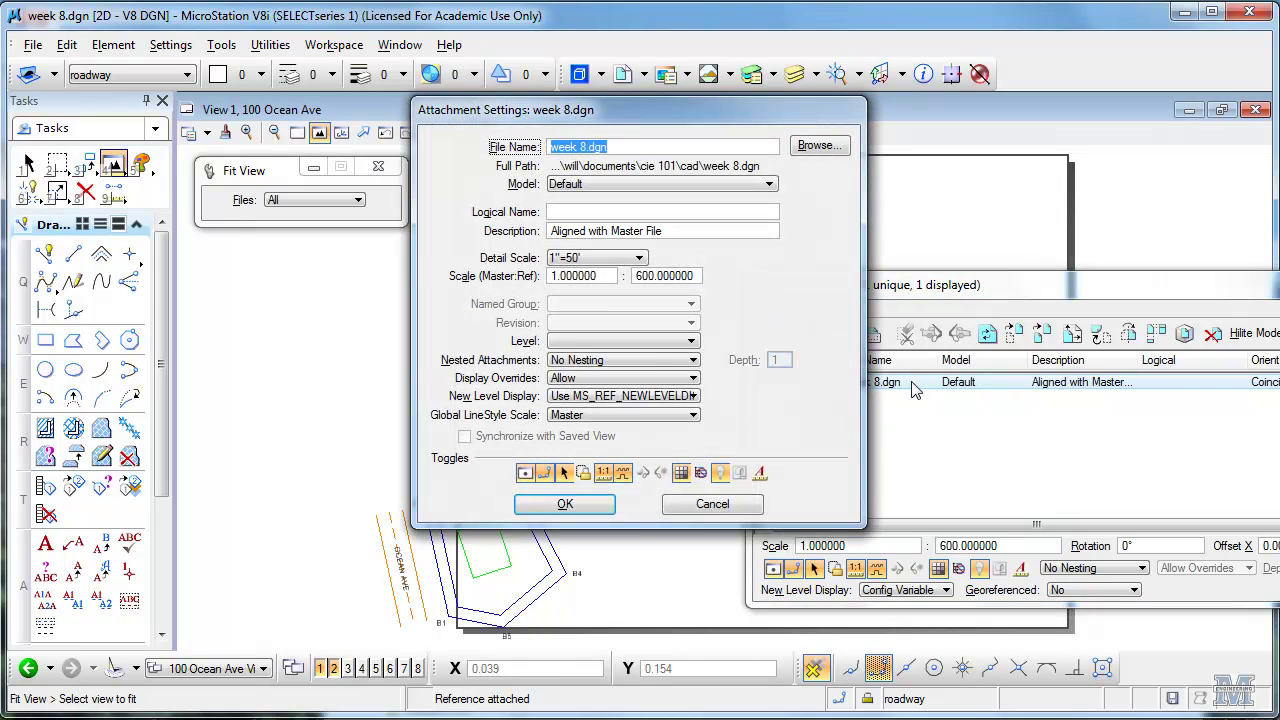
left_click(613, 262)
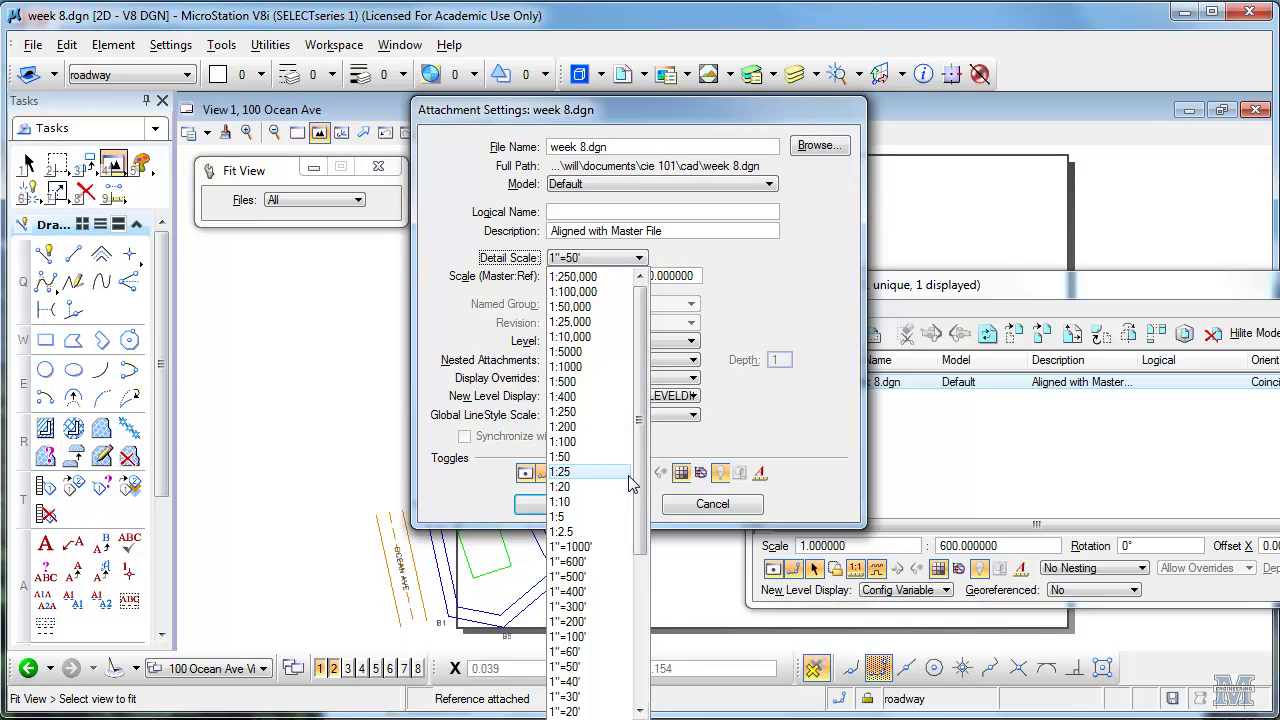
left_click(608, 696)
left_click(565, 504)
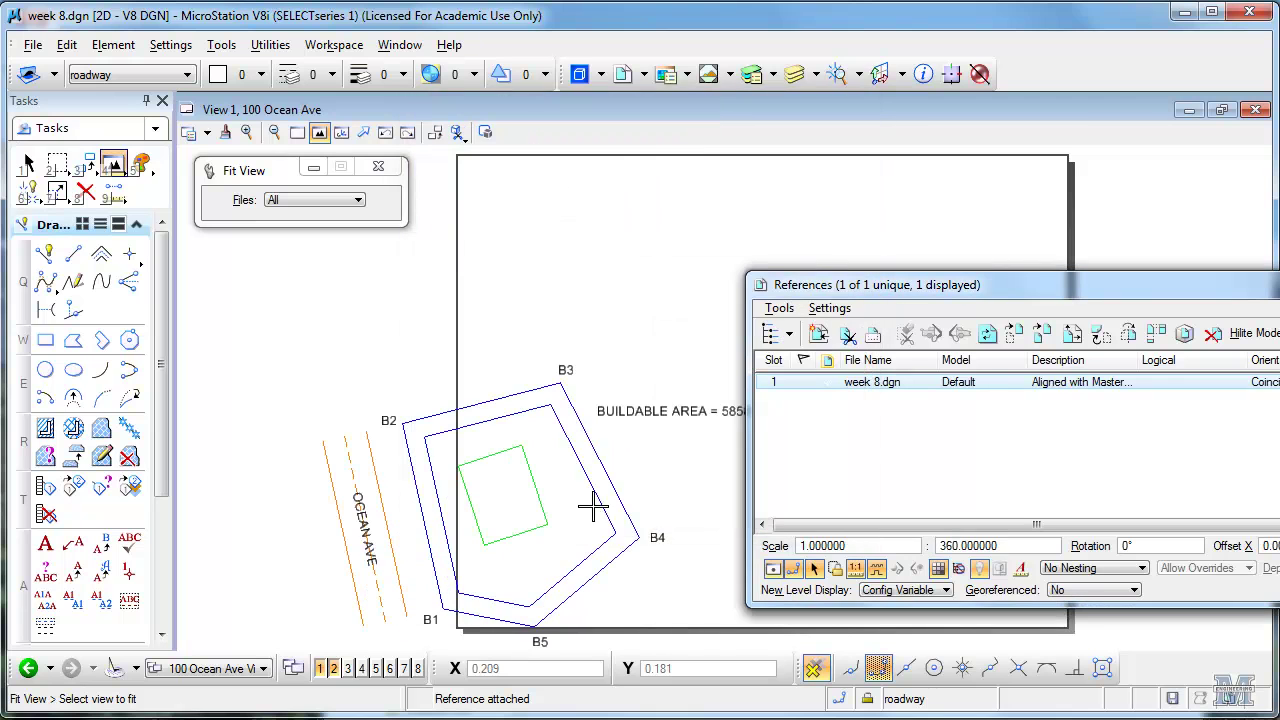
Step: Move the week 8.dgn lot layout reference higher inside the sheet border
left_click(1014, 334)
left_click(590, 411)
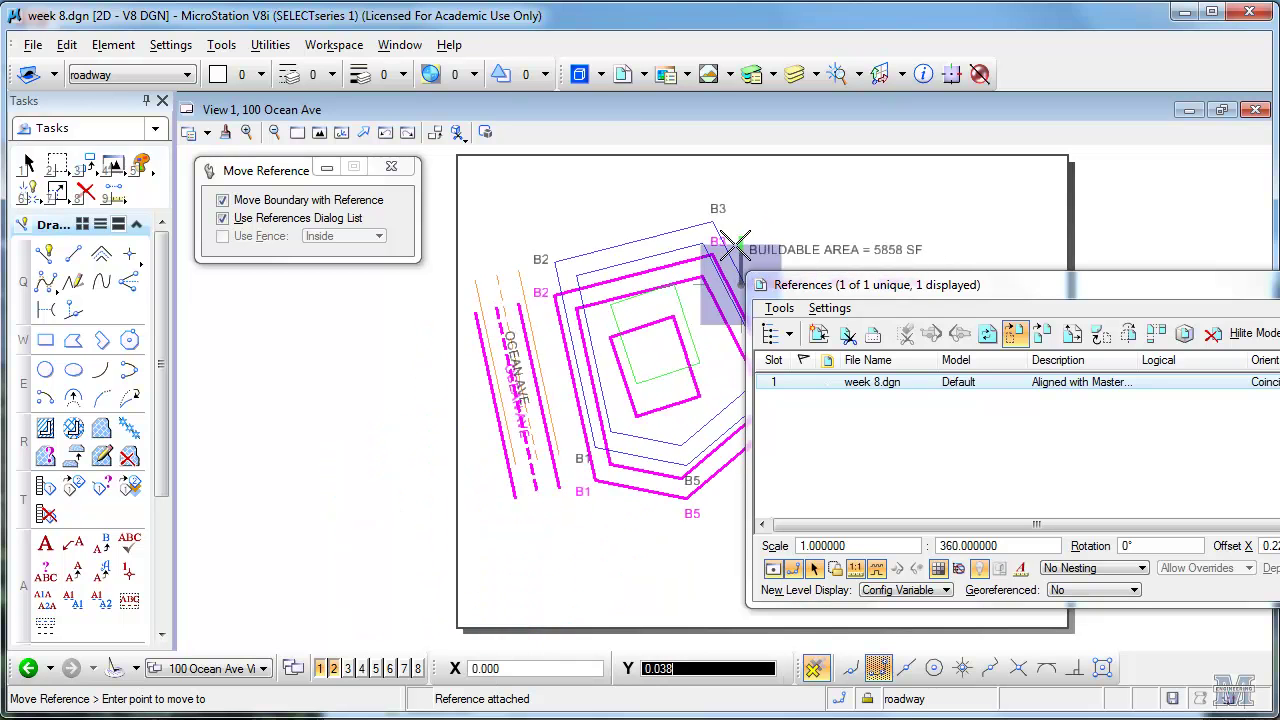
left_click(737, 230)
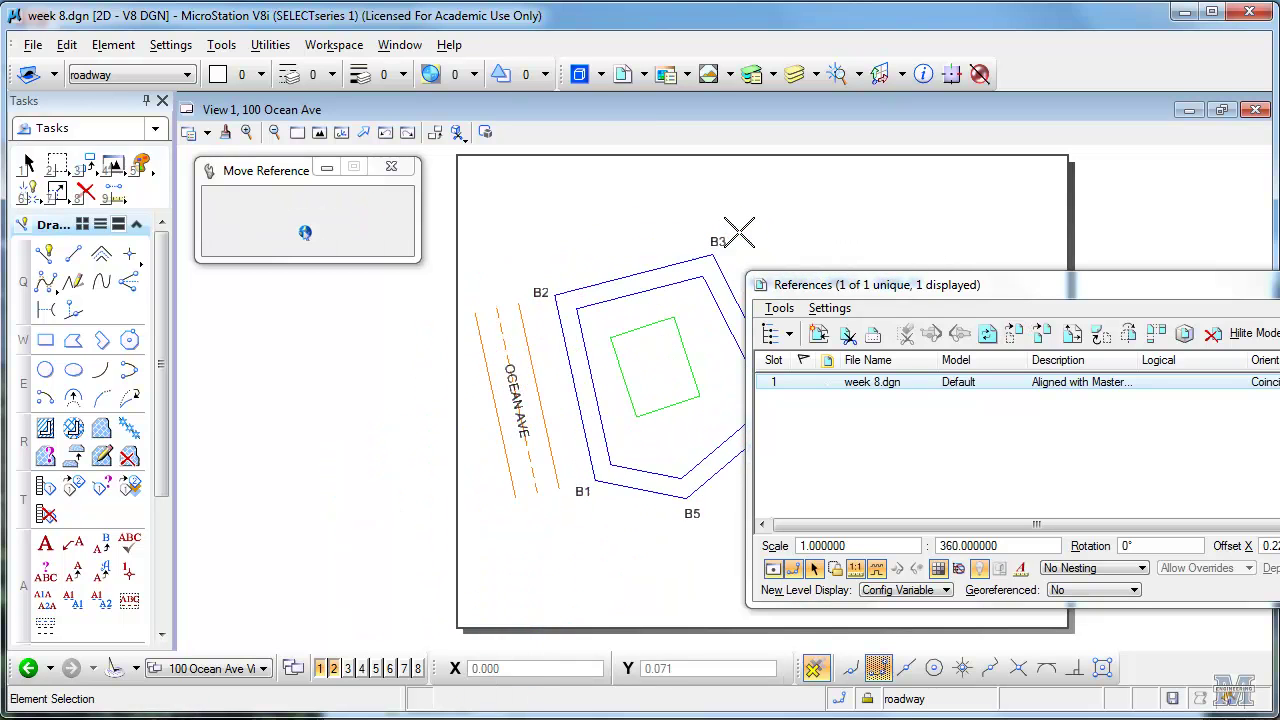
Step: Attach week 5.dgn's Title Block model as a coincident reference at Full Size 1=1
left_click(817, 334)
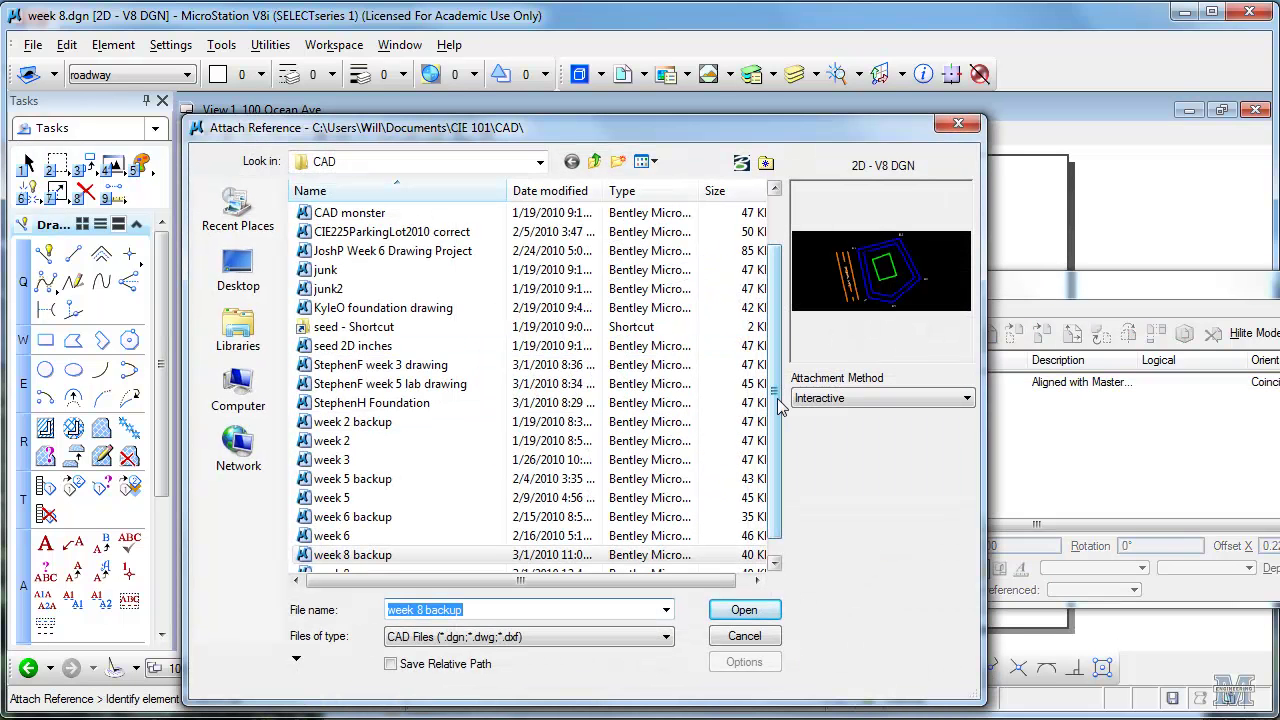
double_click(447, 503)
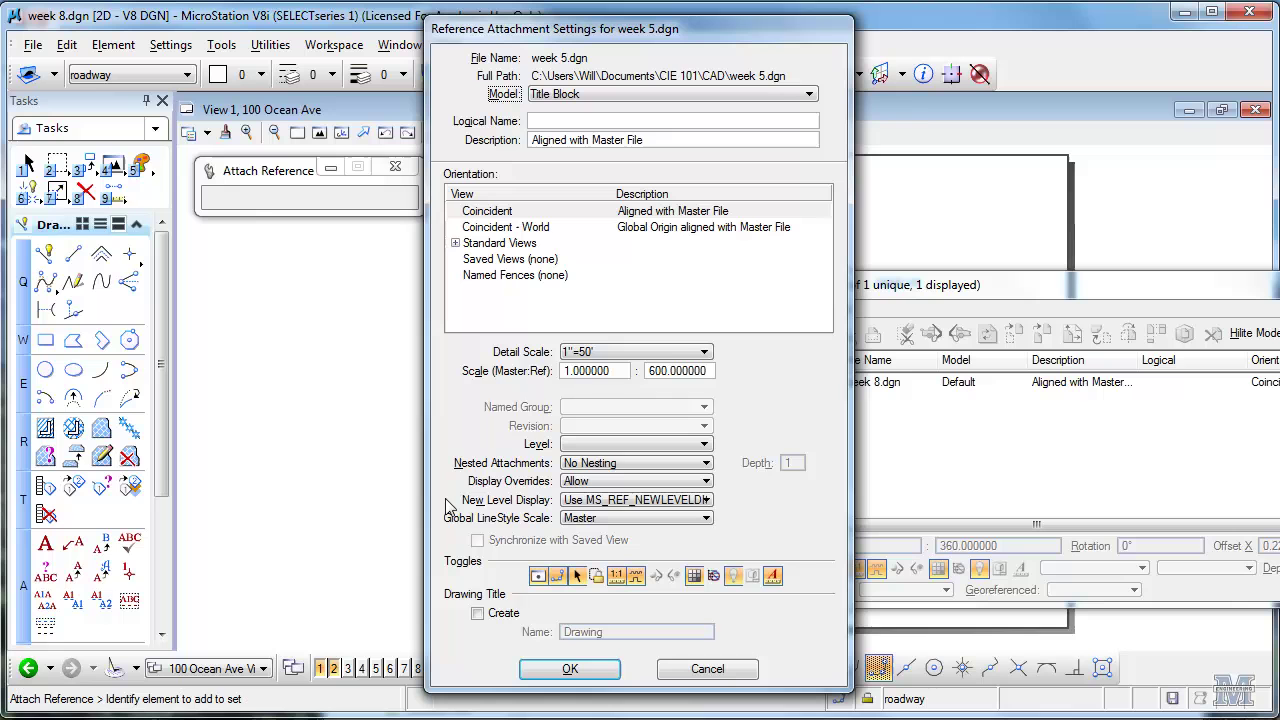
left_click(577, 97)
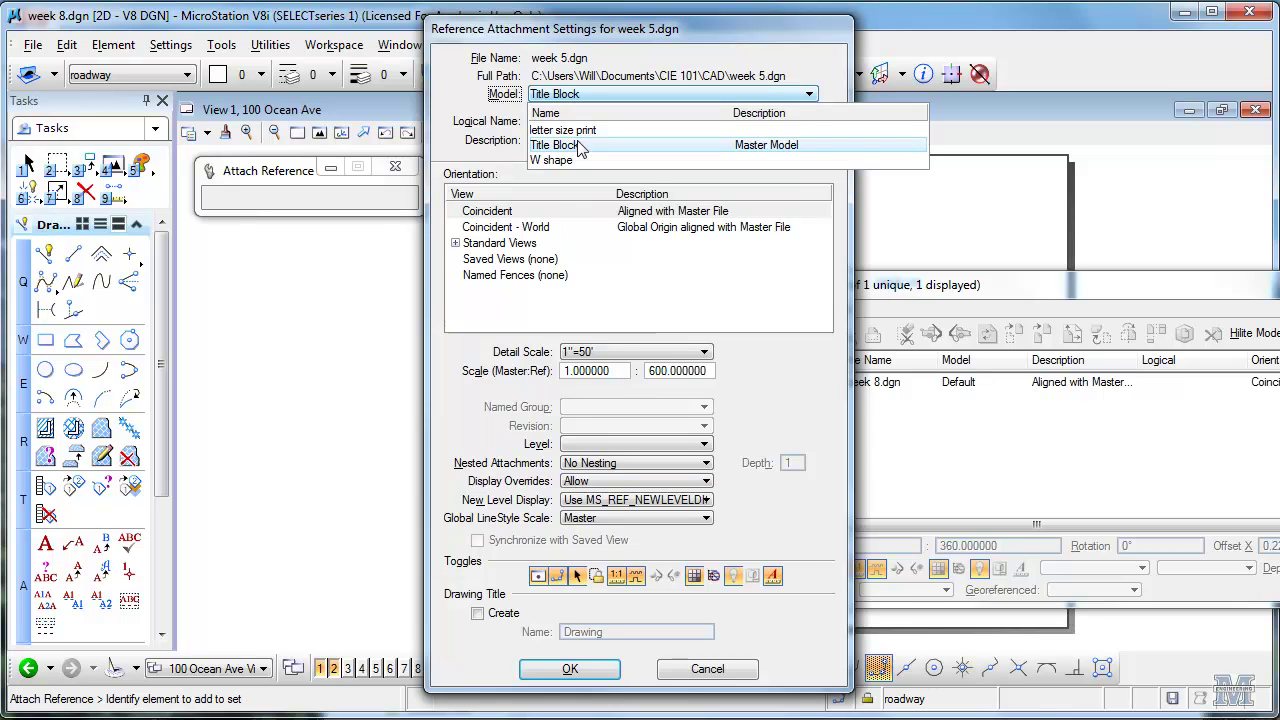
left_click(582, 147)
left_click(620, 352)
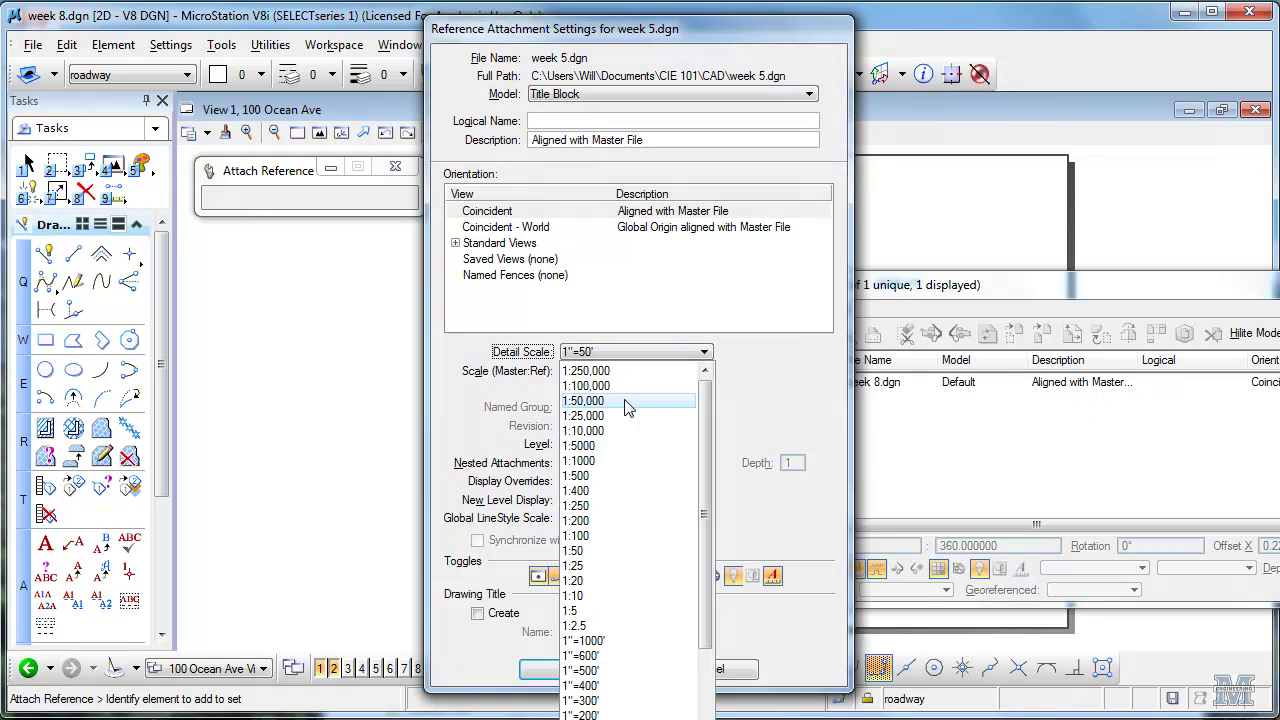
scroll(705, 600, "down", 10)
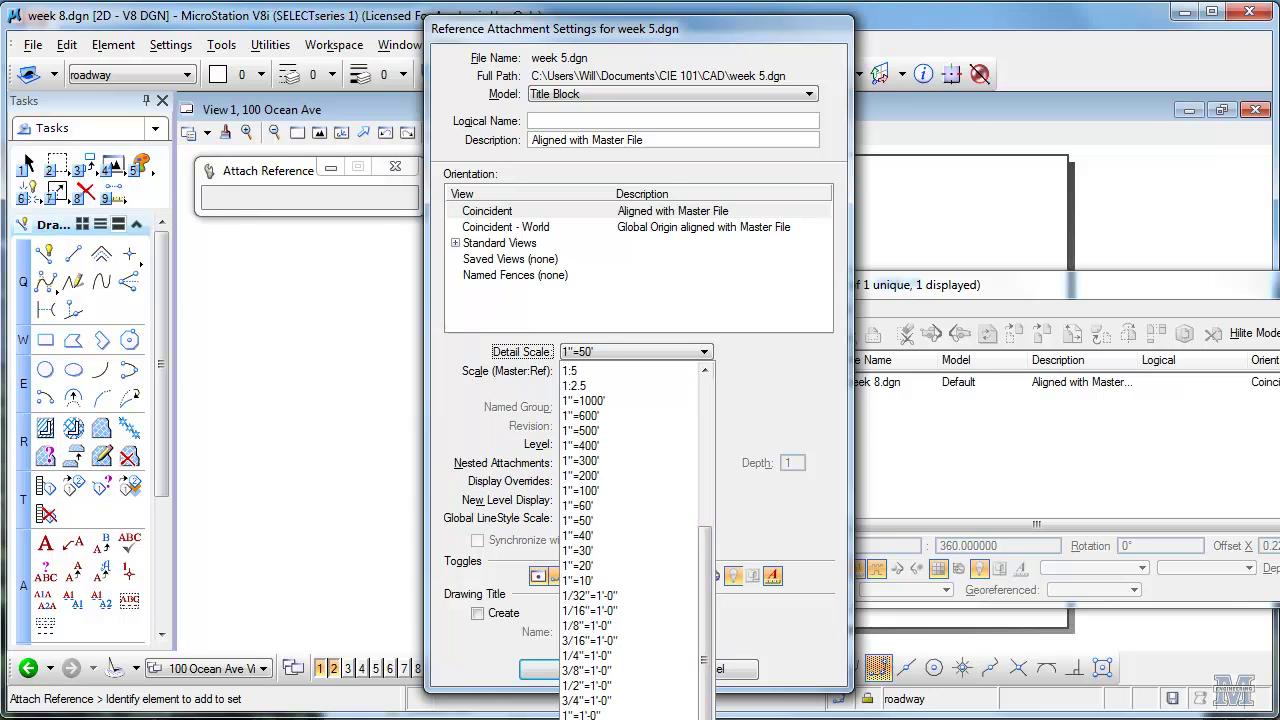
left_click(590, 705)
left_click(573, 669)
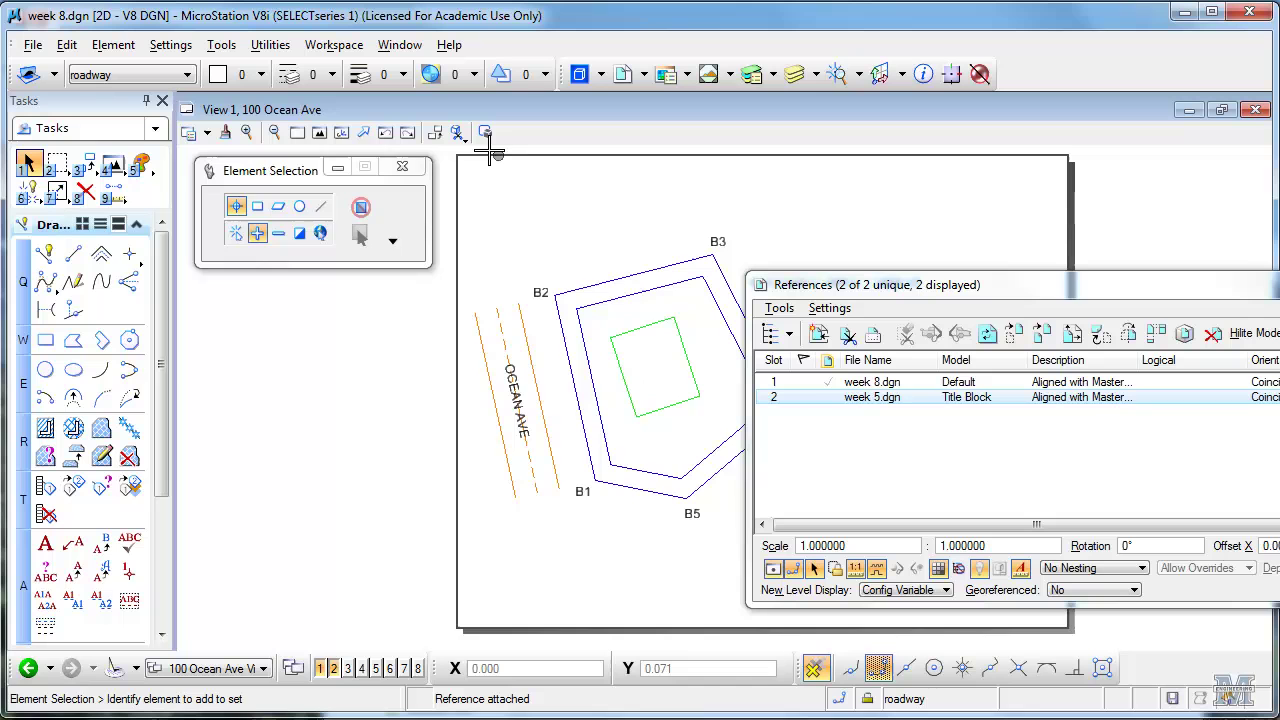
Step: Move the title block reference around the lot layout, with the CIE 101 title panel upper right
left_click(320, 137)
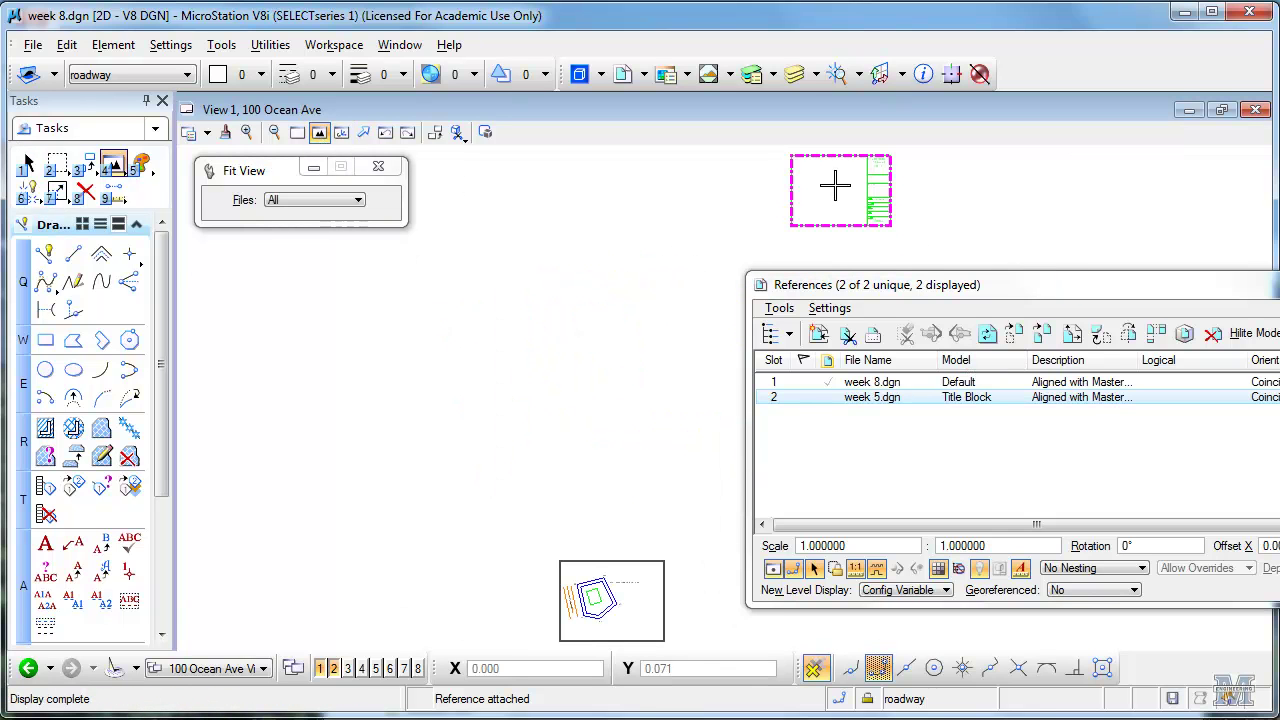
left_click(1013, 333)
left_click(843, 157)
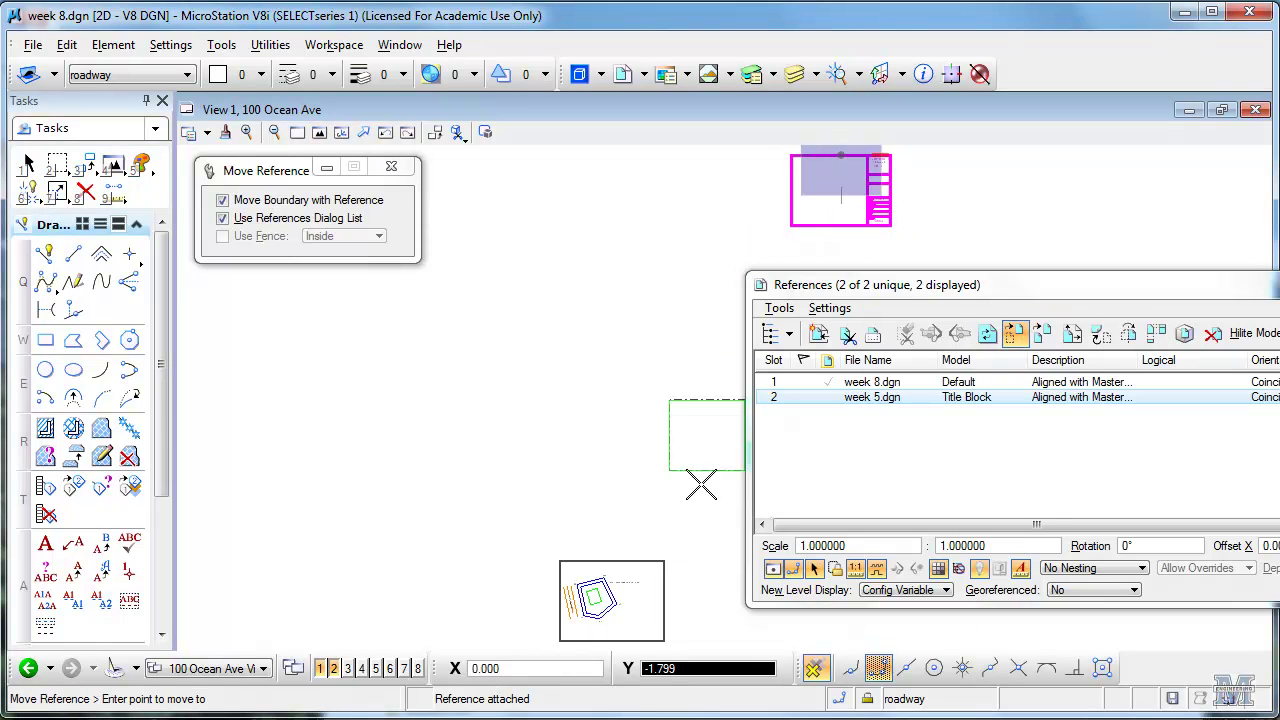
left_click(617, 522)
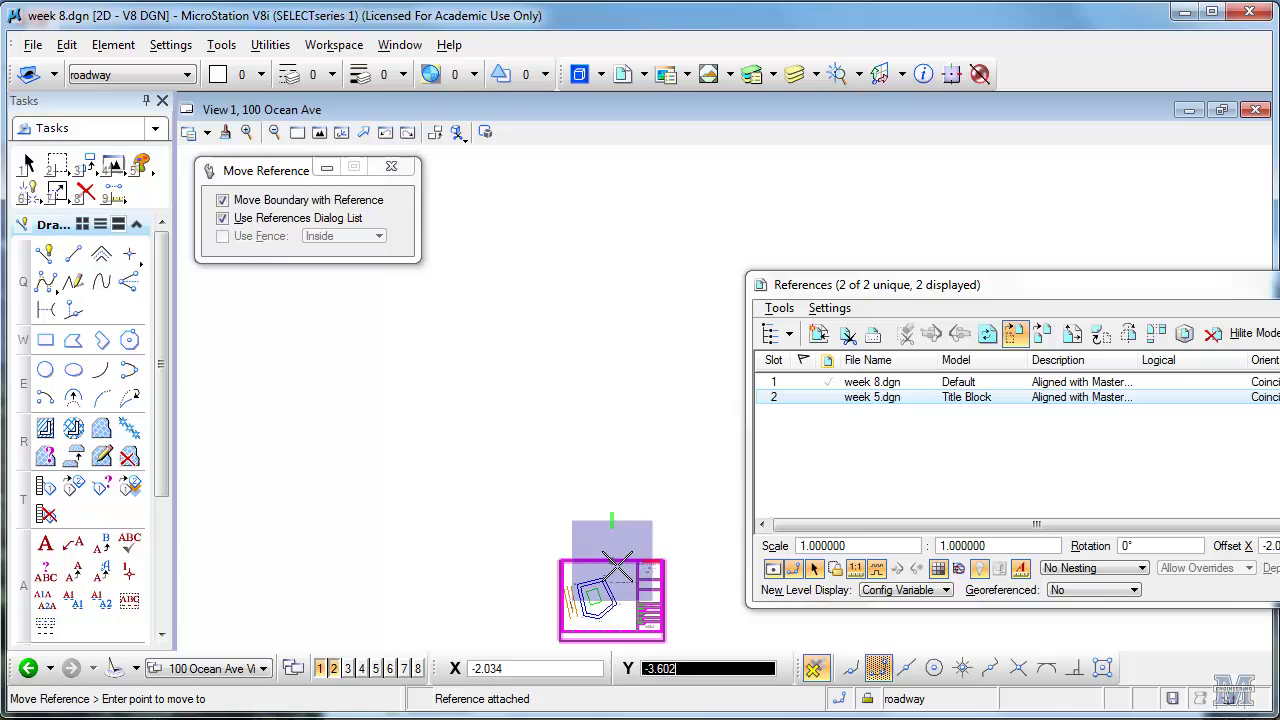
left_click(320, 133)
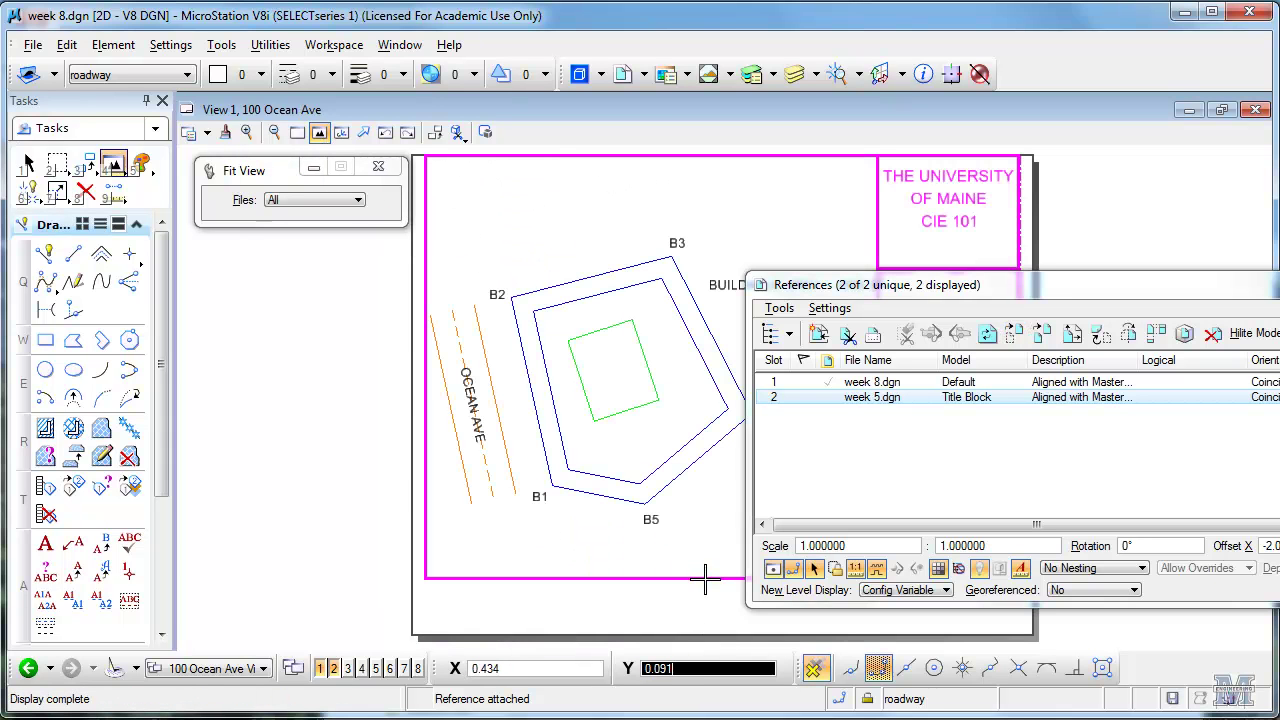
left_click(1014, 333)
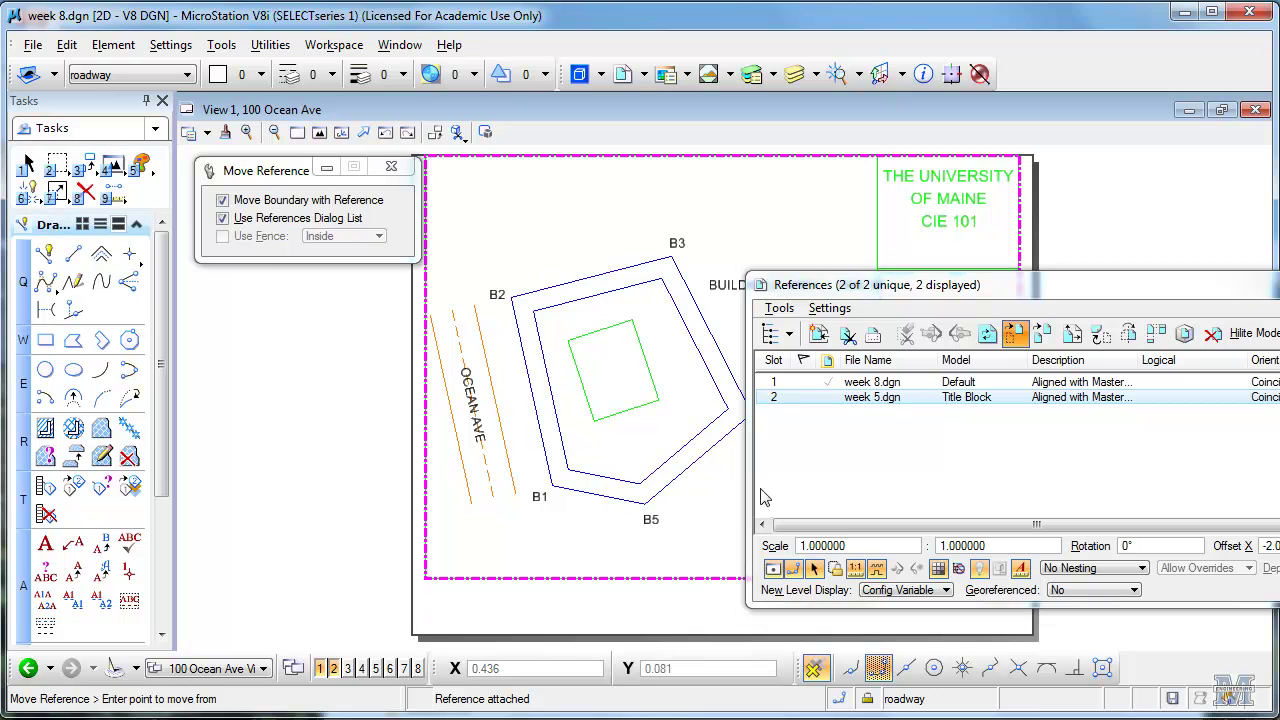
left_click(722, 578)
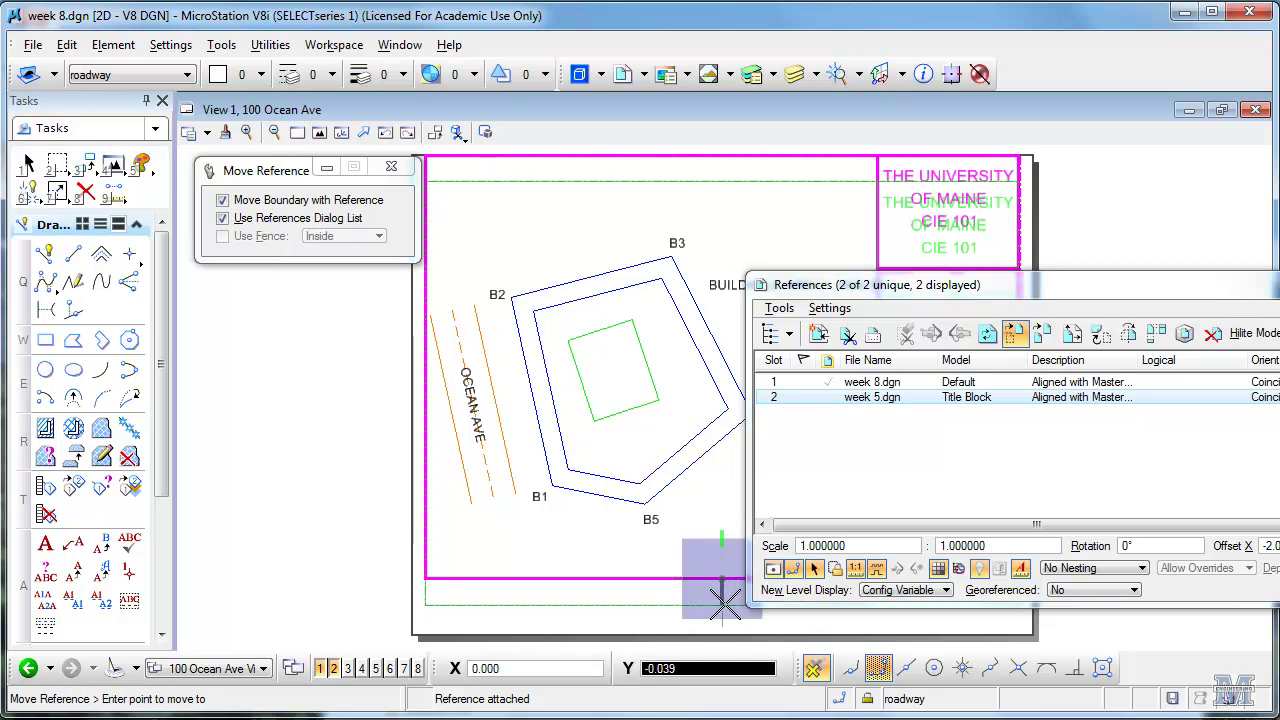
key("Escape")
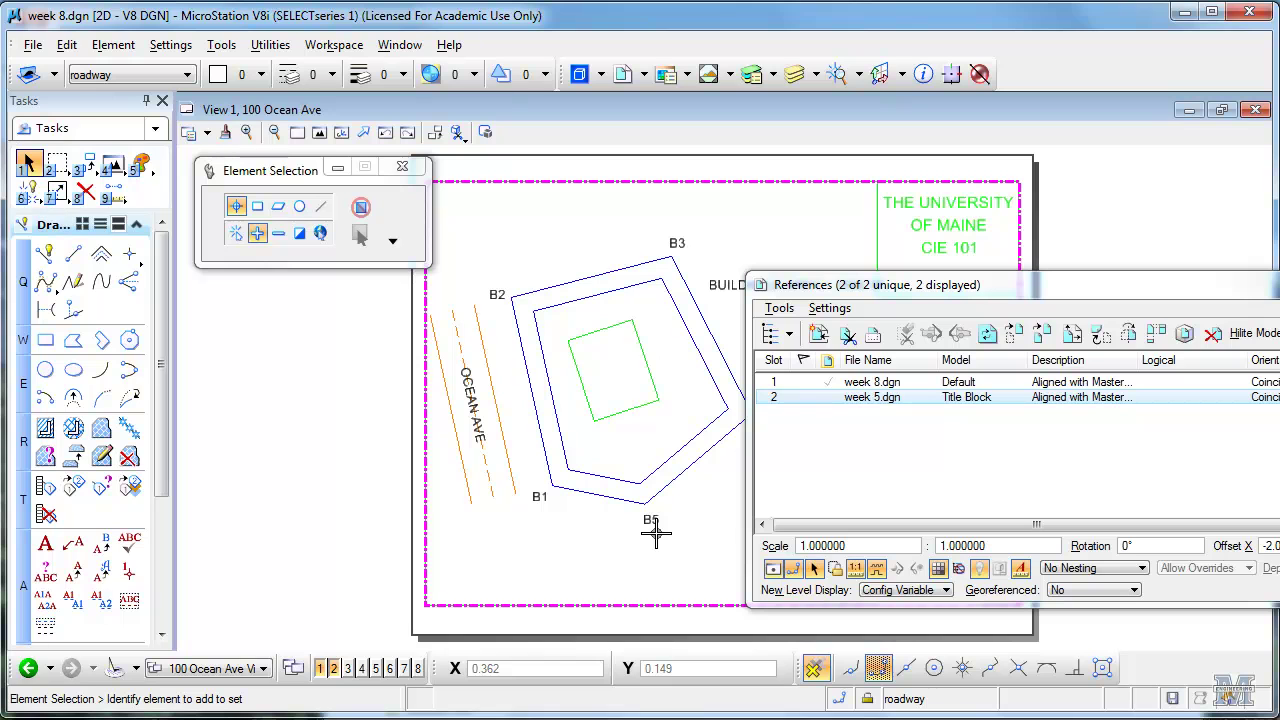